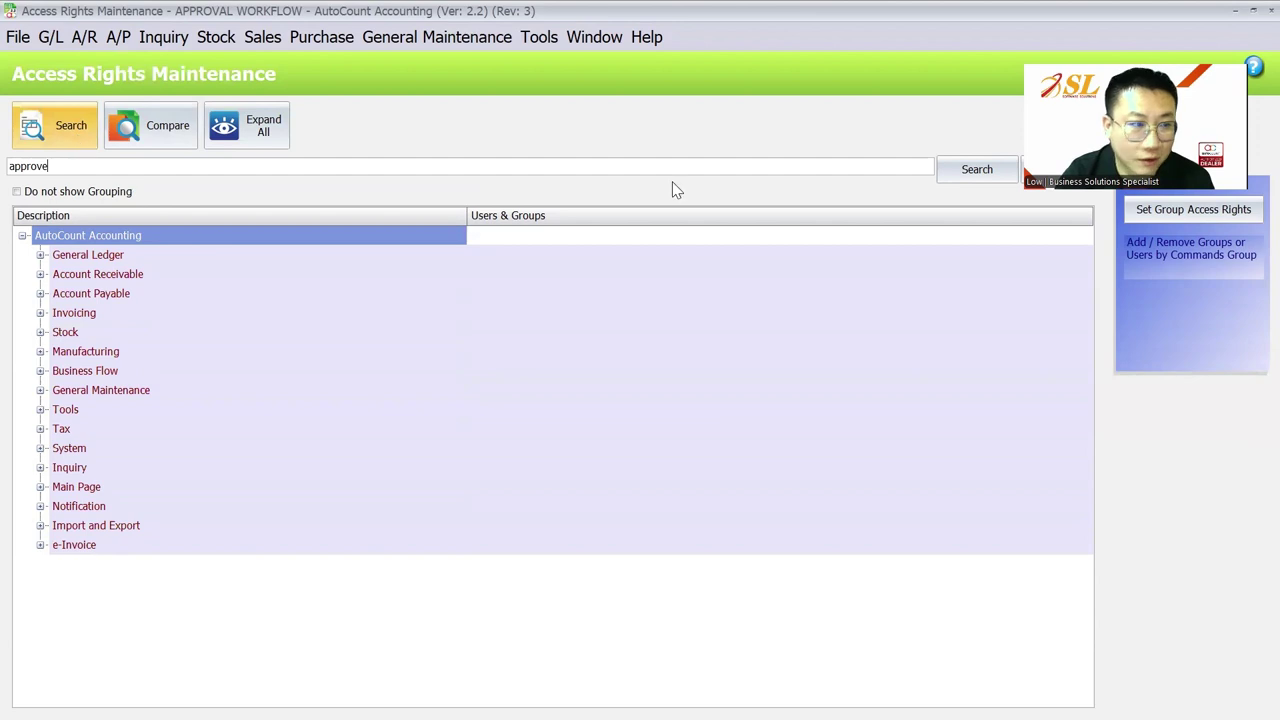
Step: Search the access rights for 'approve' and review which groups may approve A/P credit notes
{"action": "left_click", "coordinate": [960, 172]}
{"action": "left_click", "coordinate": [148, 240]}
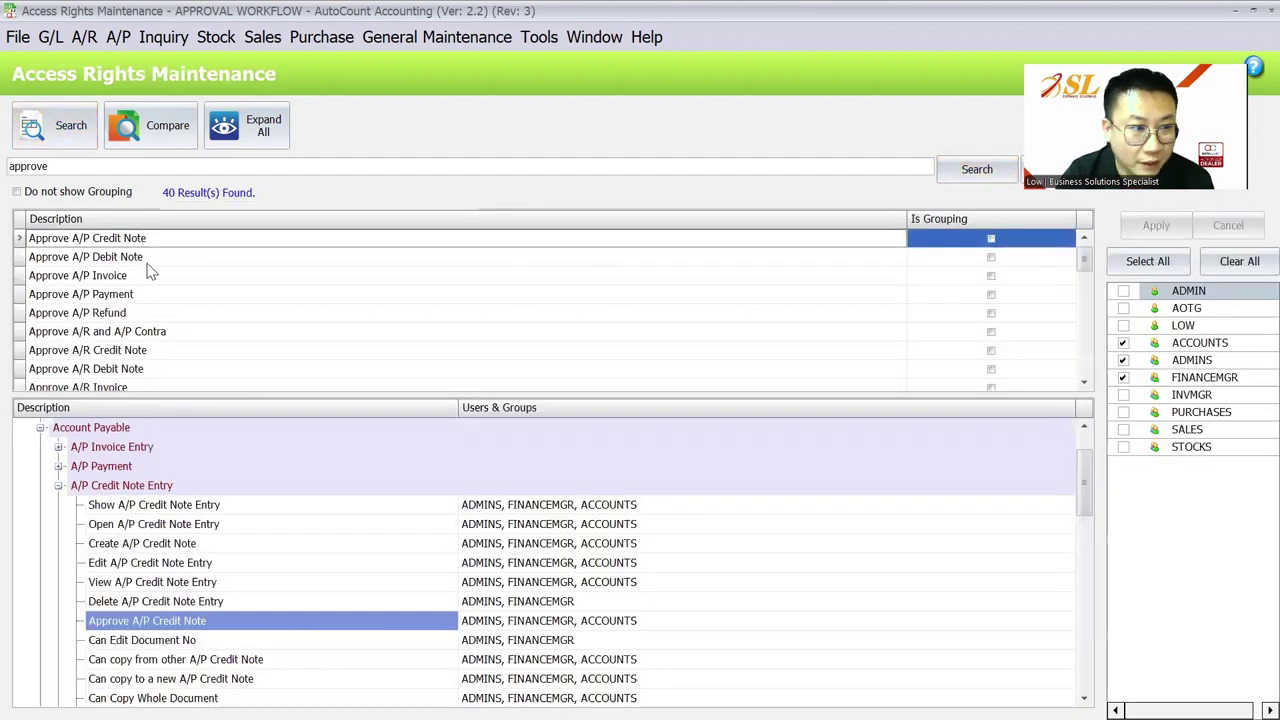
{"action": "scroll", "coordinate": [235, 580], "scroll_direction": "down", "scroll_amount": 1}
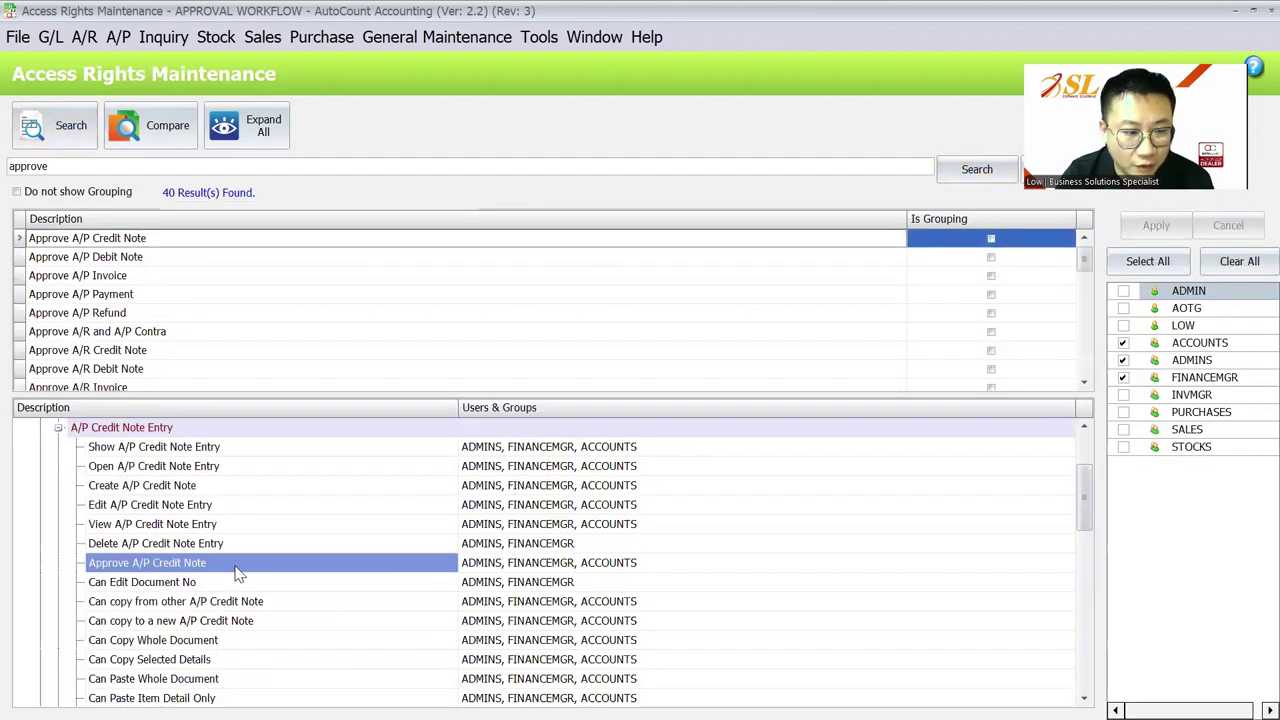
{"action": "scroll", "coordinate": [155, 330], "scroll_direction": "down", "scroll_amount": 3}
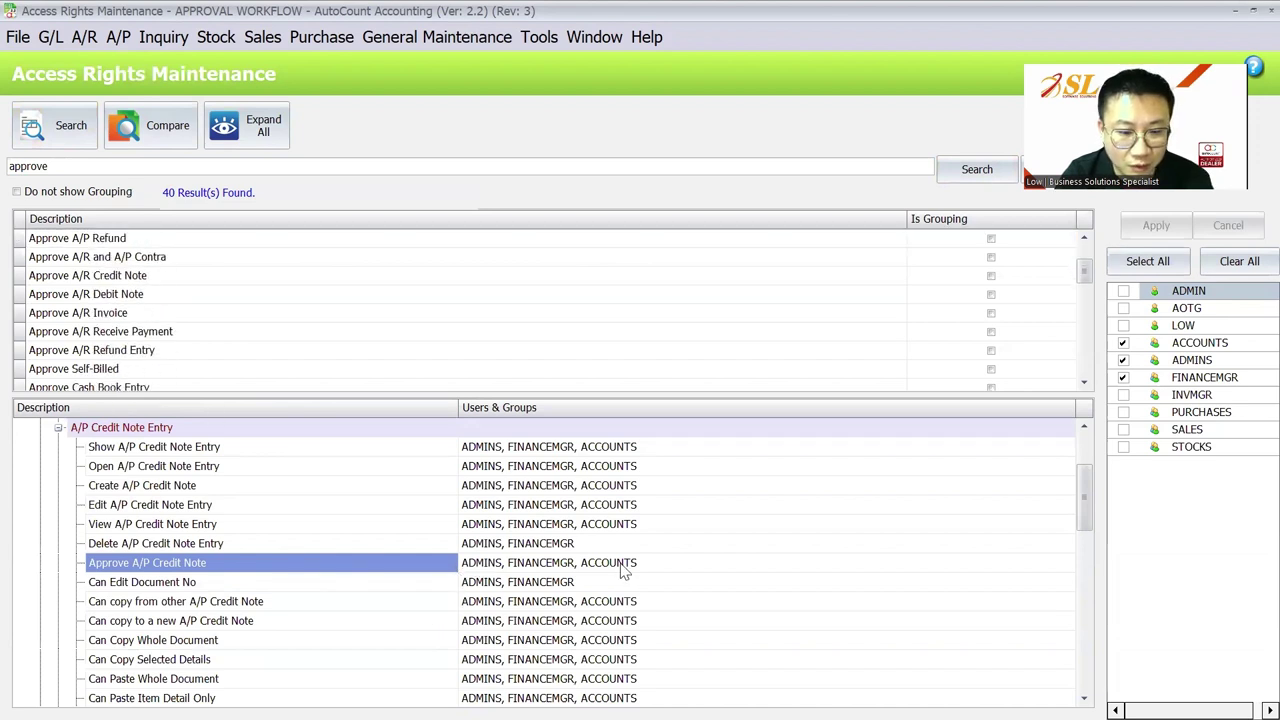
{"action": "scroll", "coordinate": [265, 349], "scroll_direction": "down", "scroll_amount": 7}
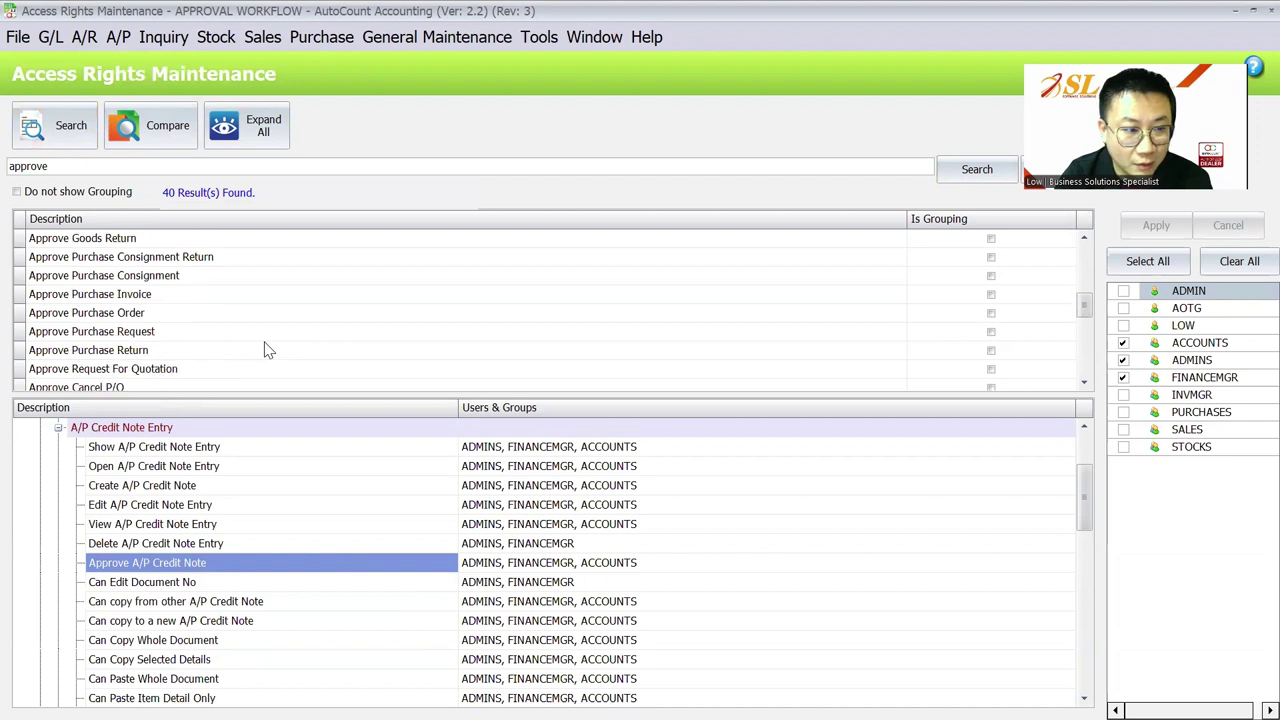
{"action": "scroll", "coordinate": [265, 349], "scroll_direction": "down", "scroll_amount": 3}
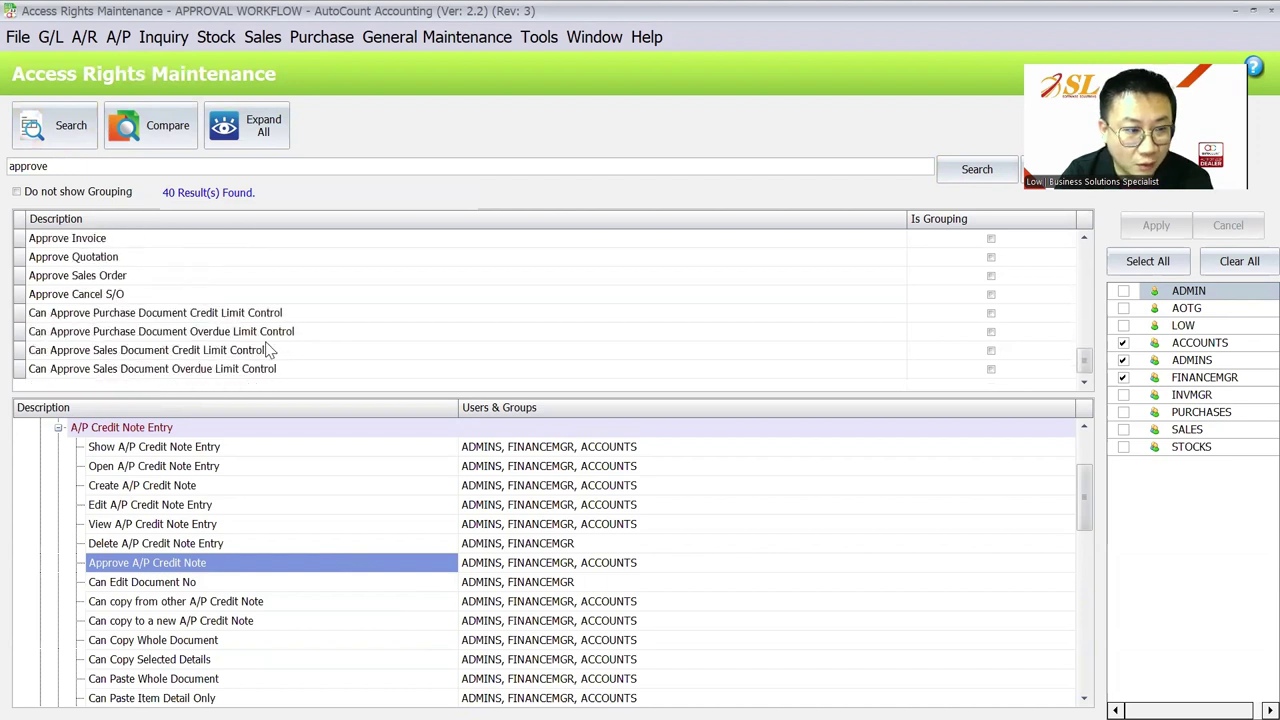
{"action": "scroll", "coordinate": [250, 340], "scroll_direction": "up", "scroll_amount": 3}
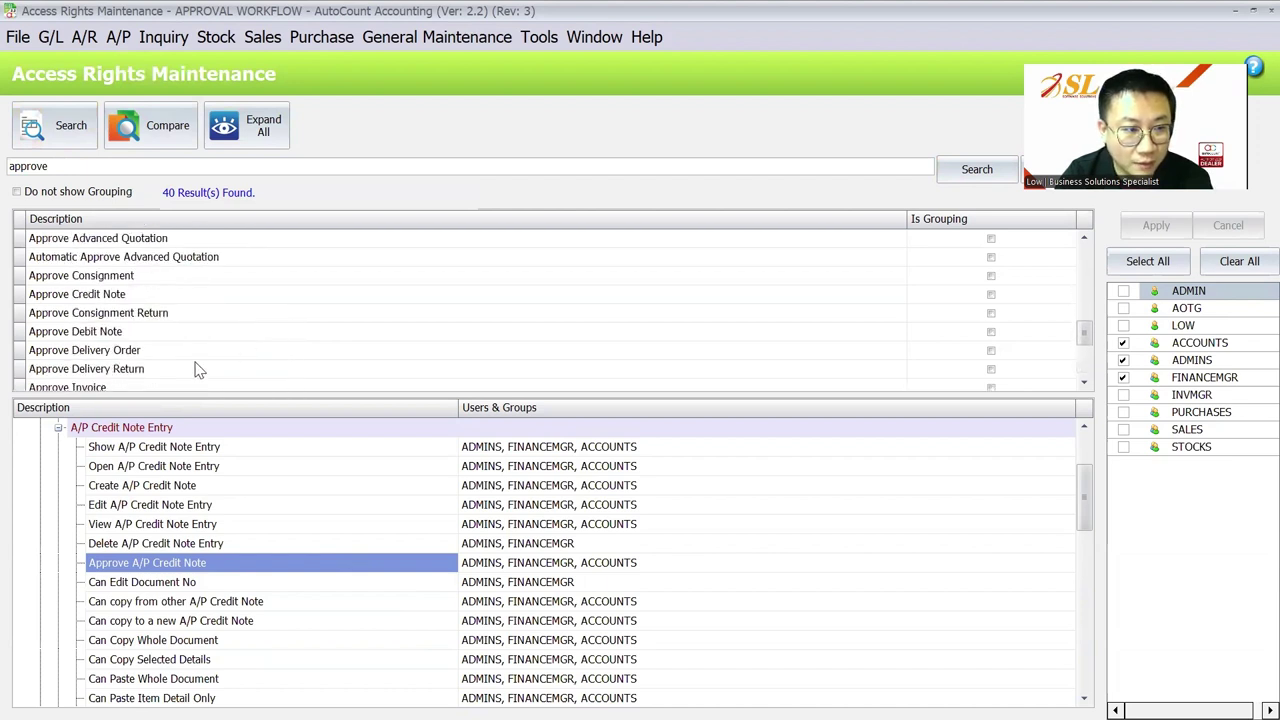
{"action": "scroll", "coordinate": [192, 365], "scroll_direction": "down", "scroll_amount": 1}
Step: Confirm Approve Invoice is granted only to ADMINS, then minimize Access Rights Maintenance
{"action": "left_click", "coordinate": [140, 368]}
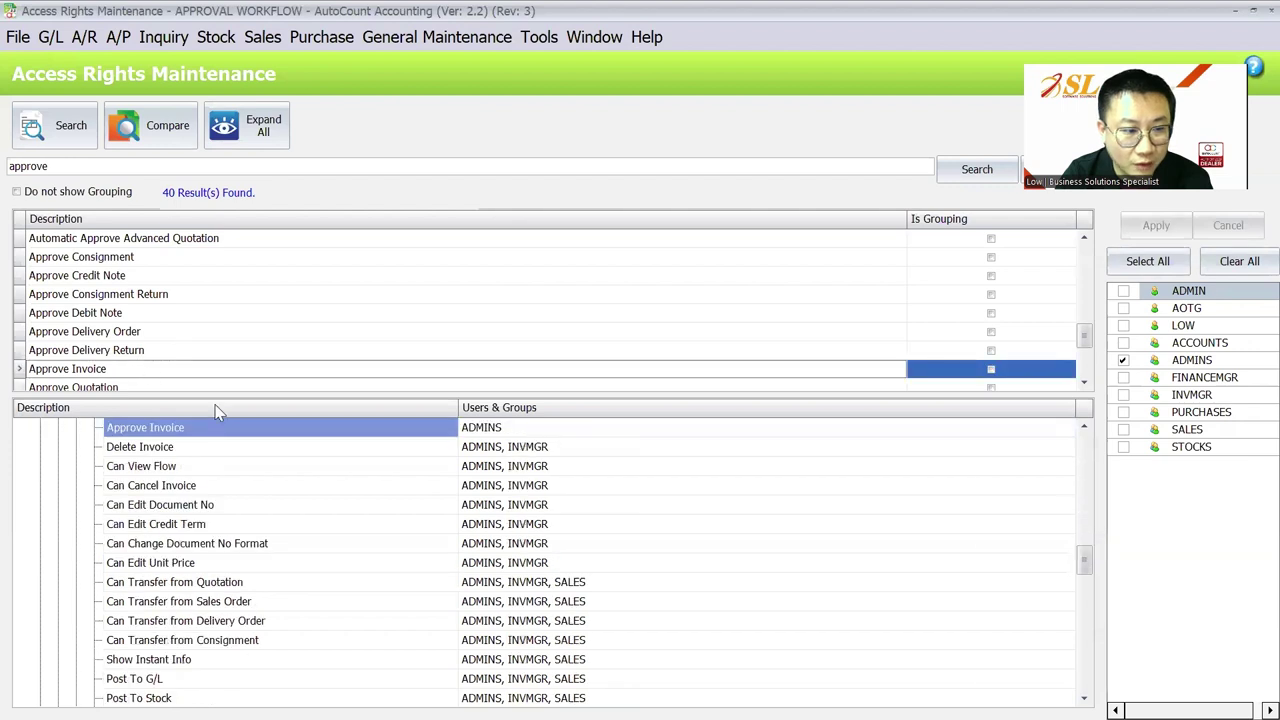
{"action": "left_click", "coordinate": [436, 432]}
{"action": "scroll", "coordinate": [488, 522], "scroll_direction": "up", "scroll_amount": 2}
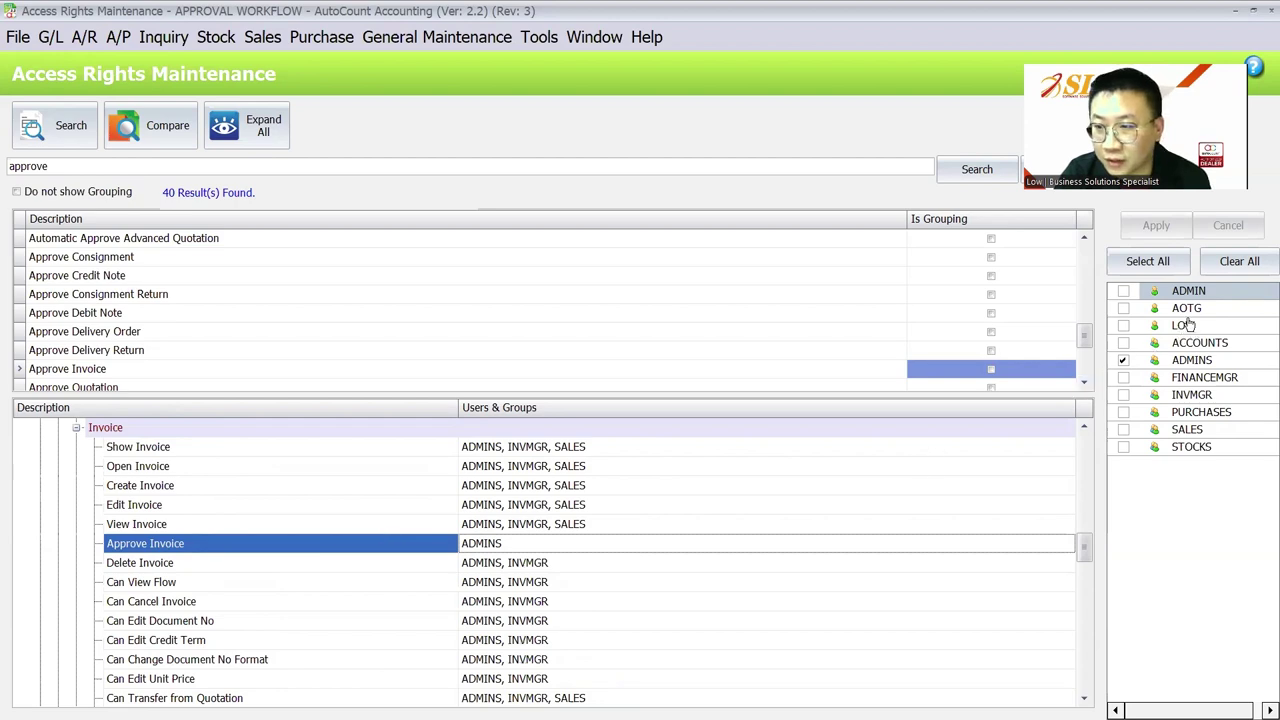
{"action": "left_click", "coordinate": [1238, 11]}
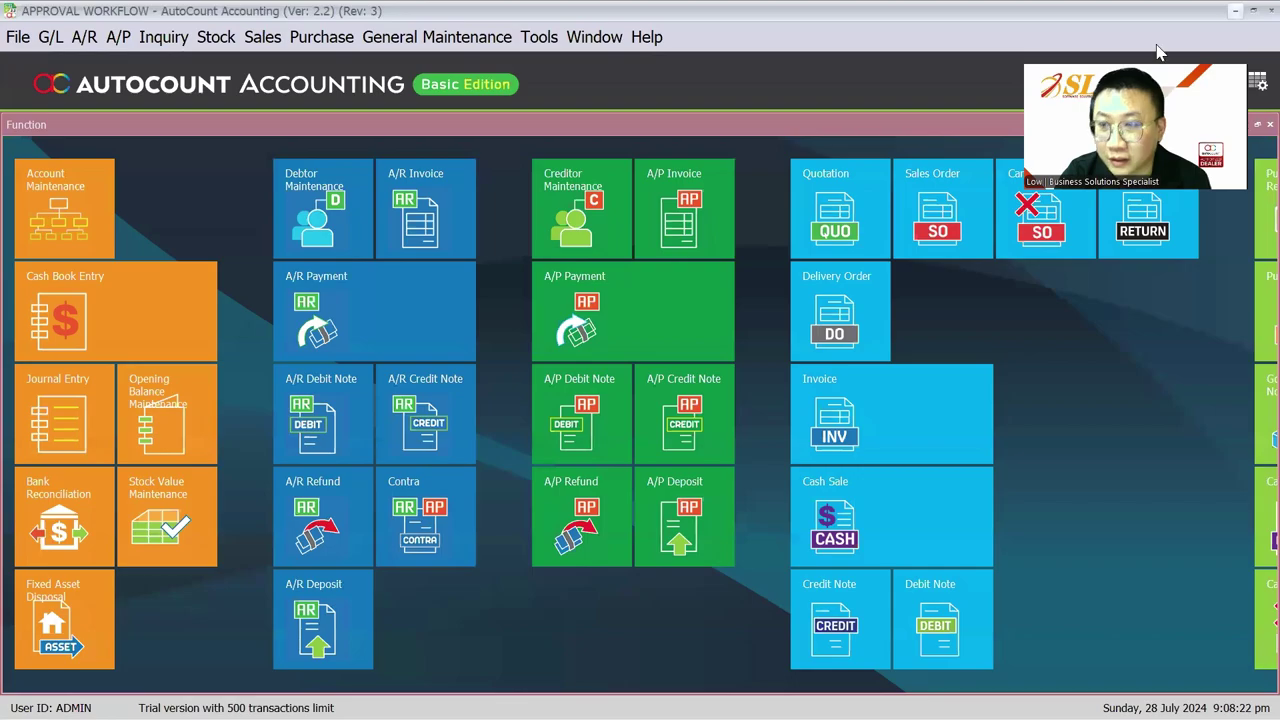
Step: Show the Type of User slide full screen, then return to AutoCount Accounting
{"action": "key", "text": "super"}
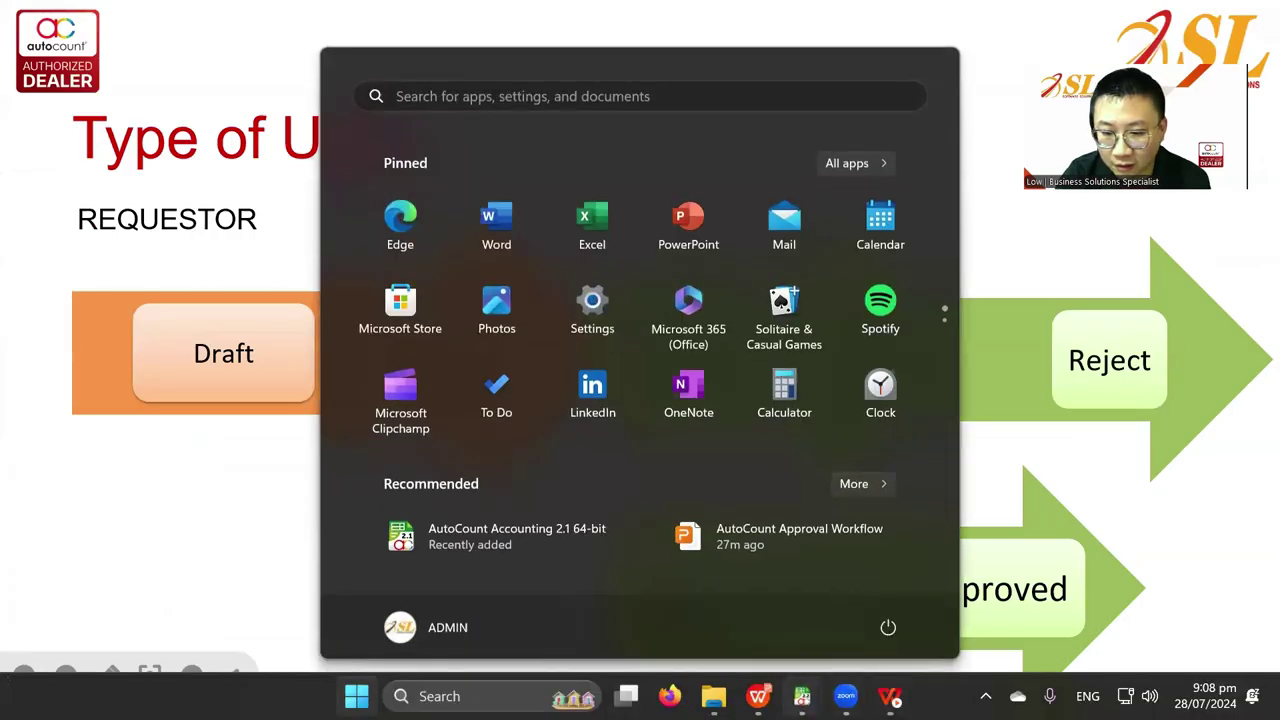
{"action": "mouse_move", "coordinate": [802, 696]}
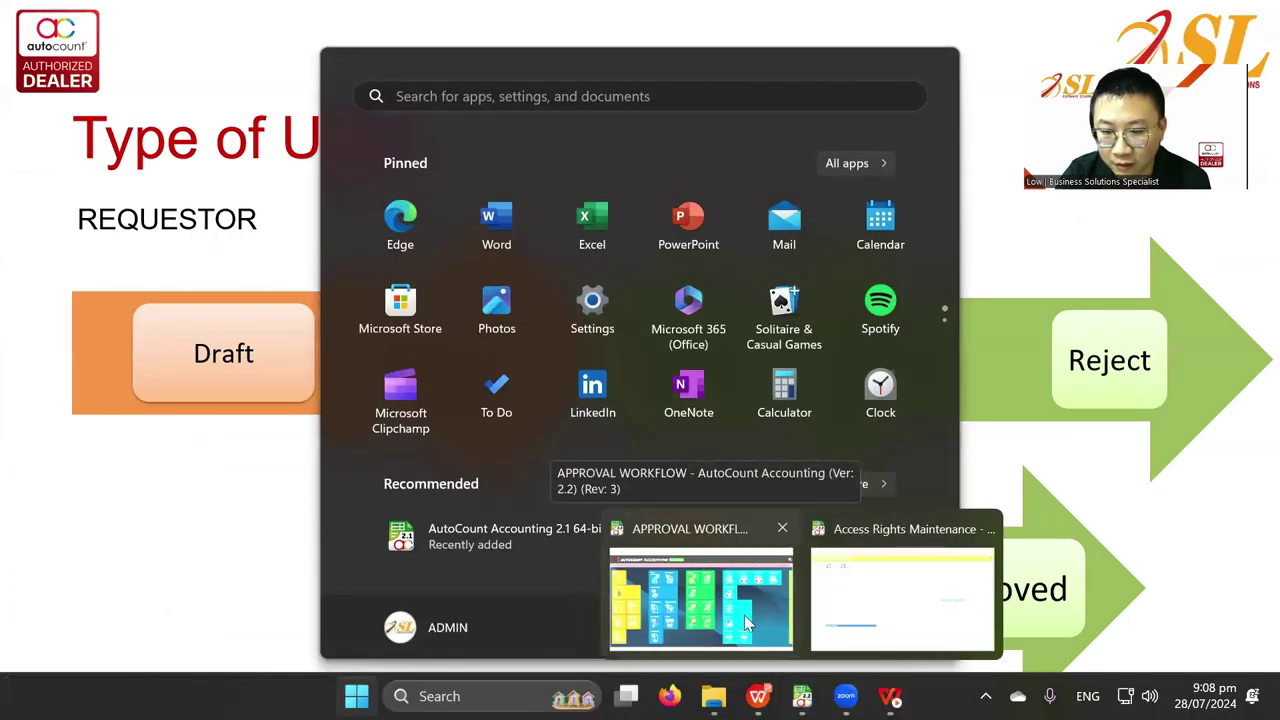
{"action": "key", "text": "Escape"}
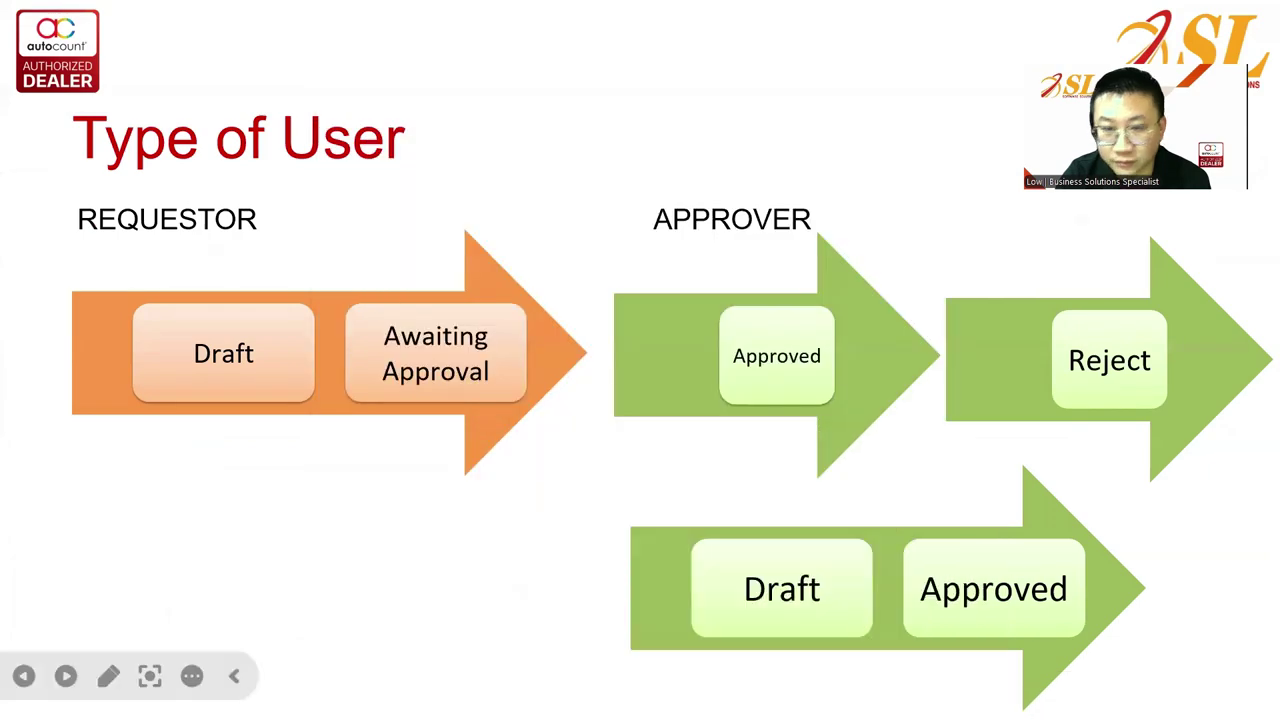
{"action": "key", "text": "alt+Tab"}
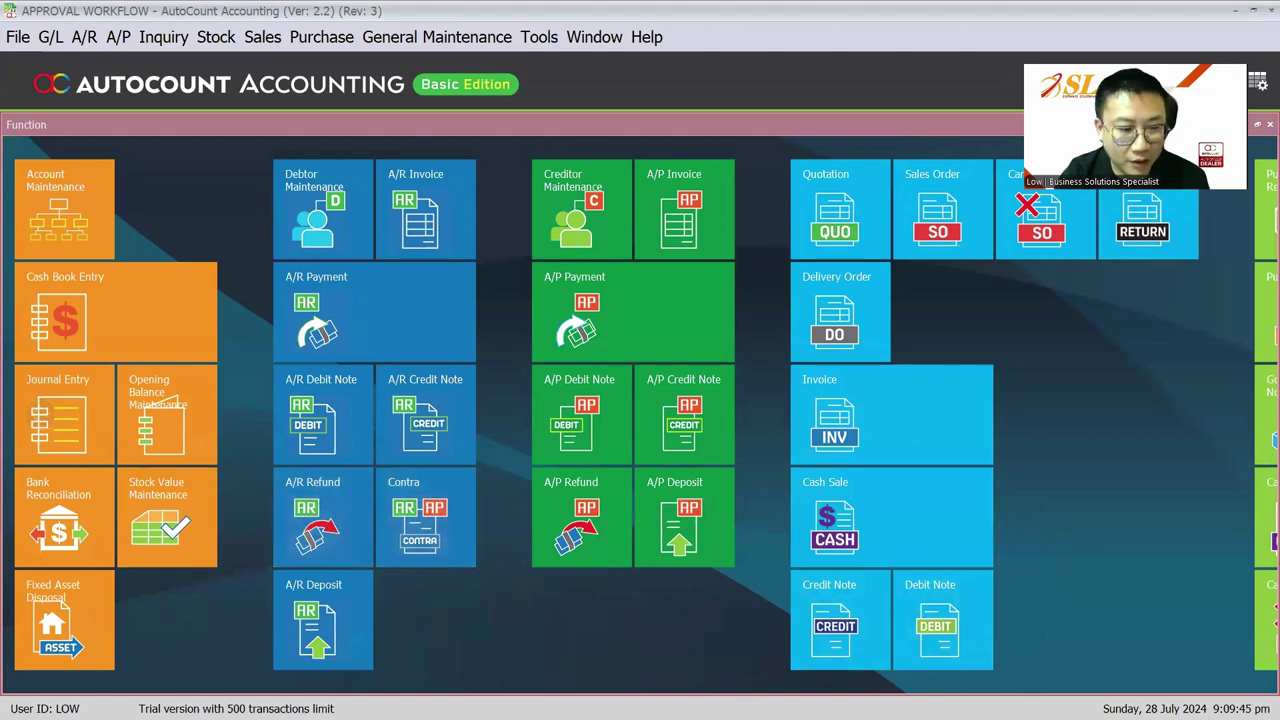
Step: Start a new sales invoice in the first AutoCount window
{"action": "left_click", "coordinate": [258, 38]}
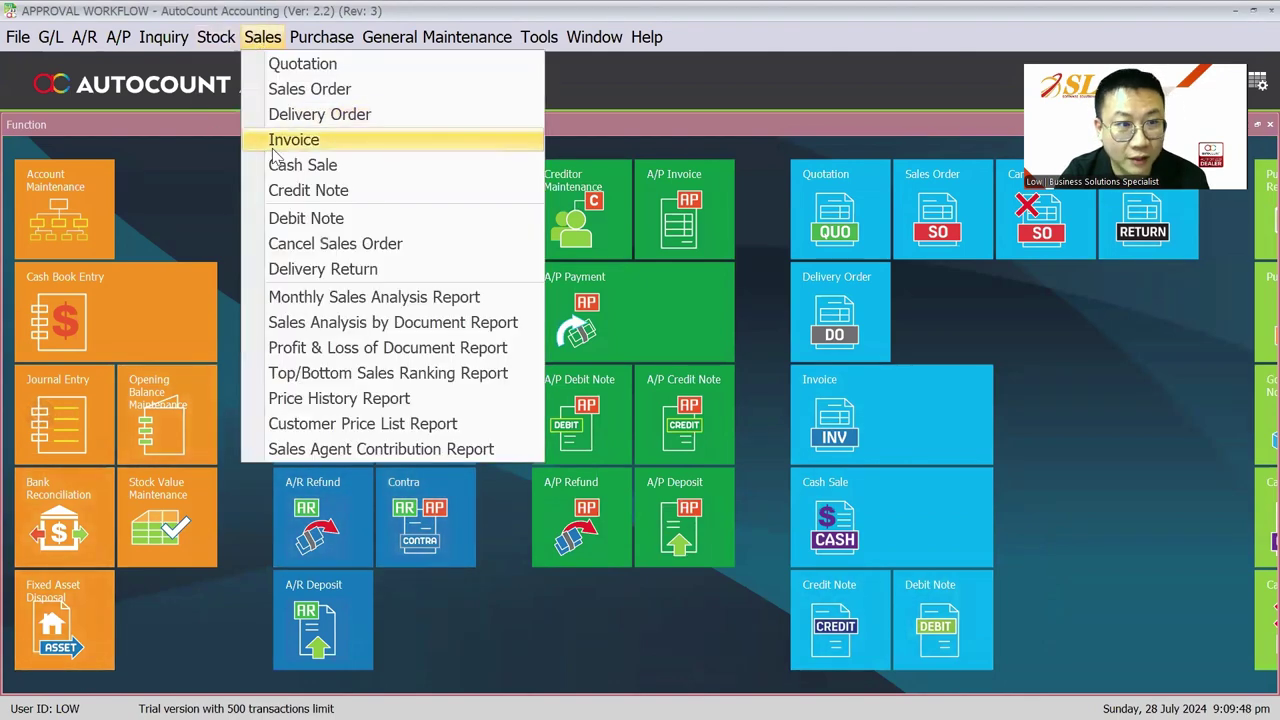
{"action": "left_click", "coordinate": [278, 150]}
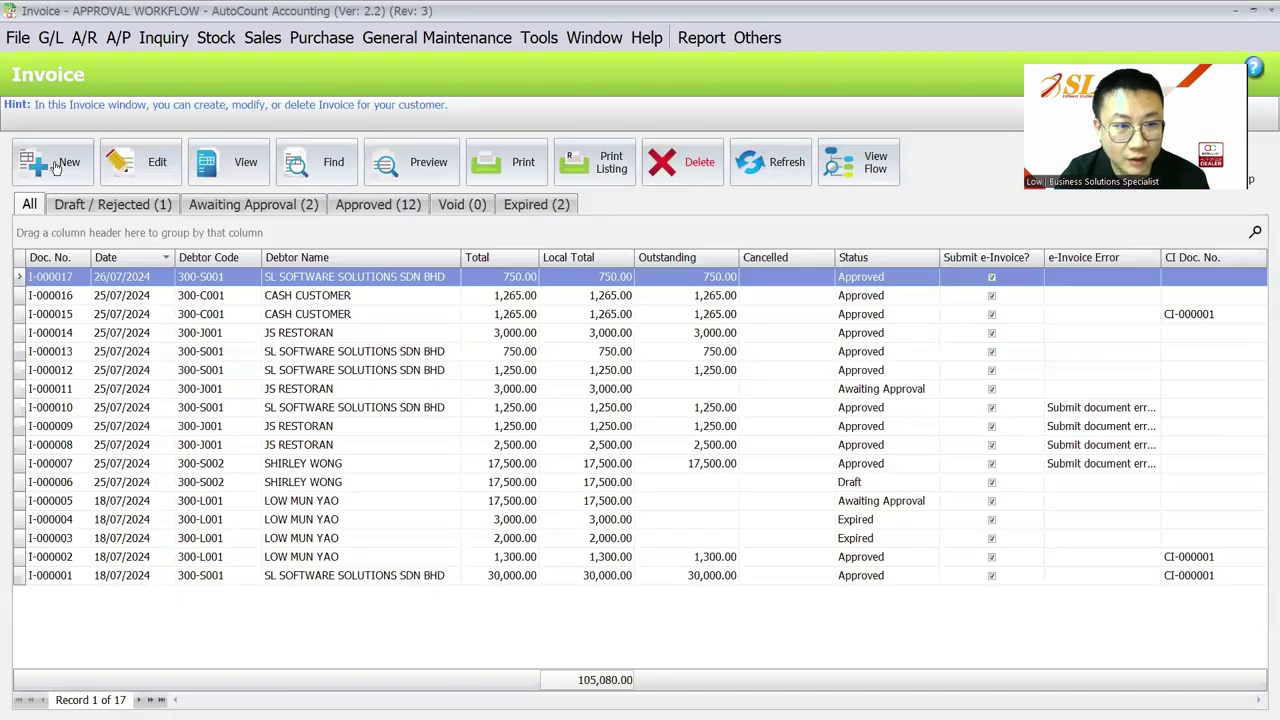
{"action": "left_click", "coordinate": [57, 165]}
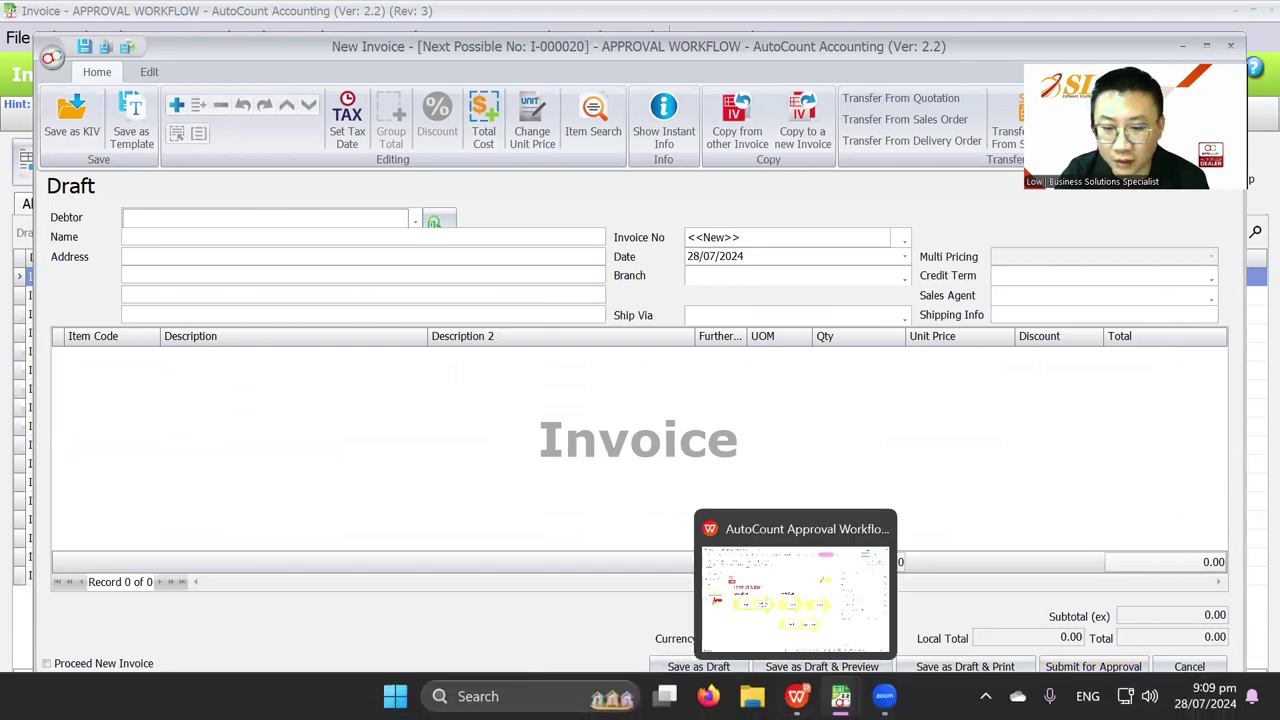
Step: Start a new invoice in the other user's window, then return to the first New Invoice
{"action": "left_click", "coordinate": [533, 598]}
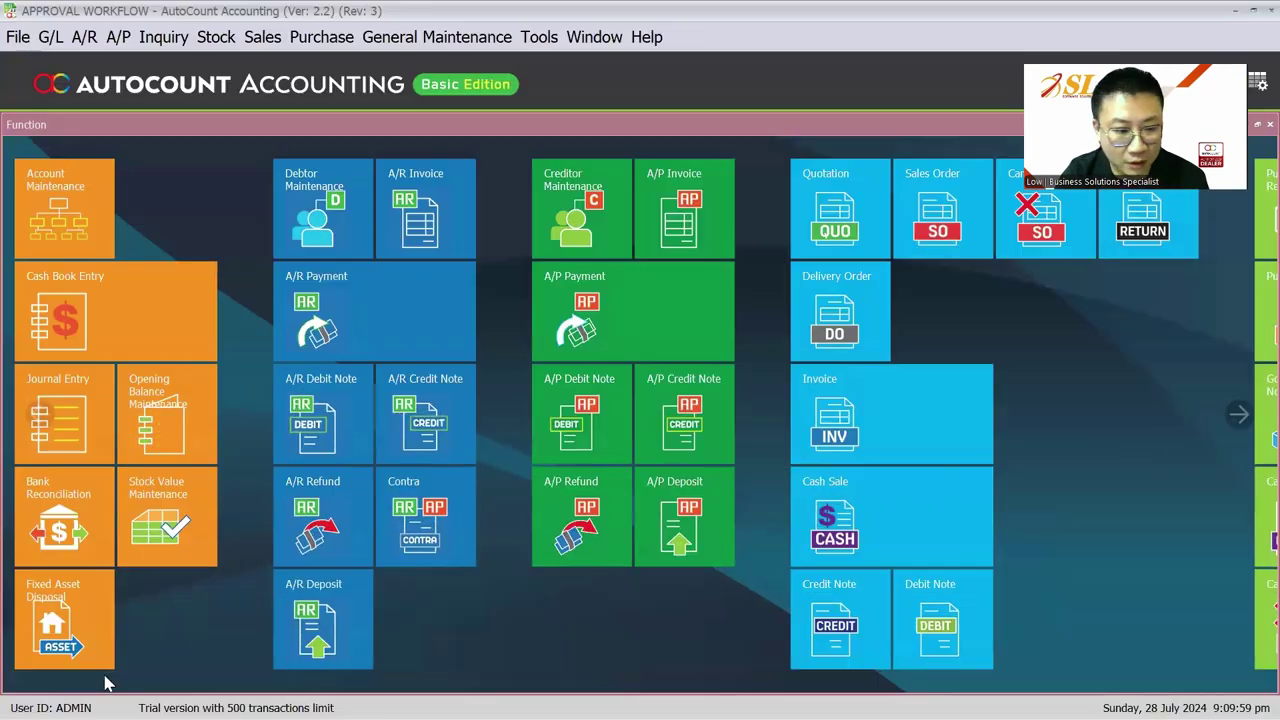
{"action": "left_click", "coordinate": [262, 36]}
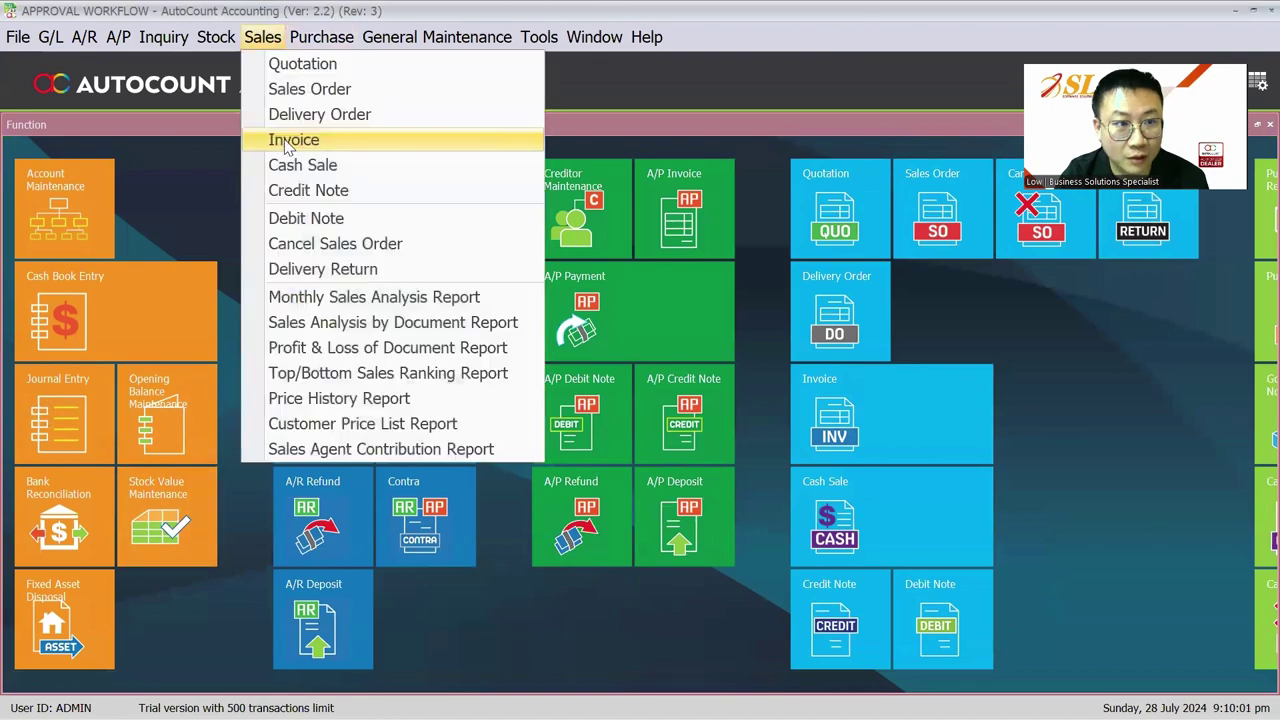
{"action": "left_click", "coordinate": [290, 137]}
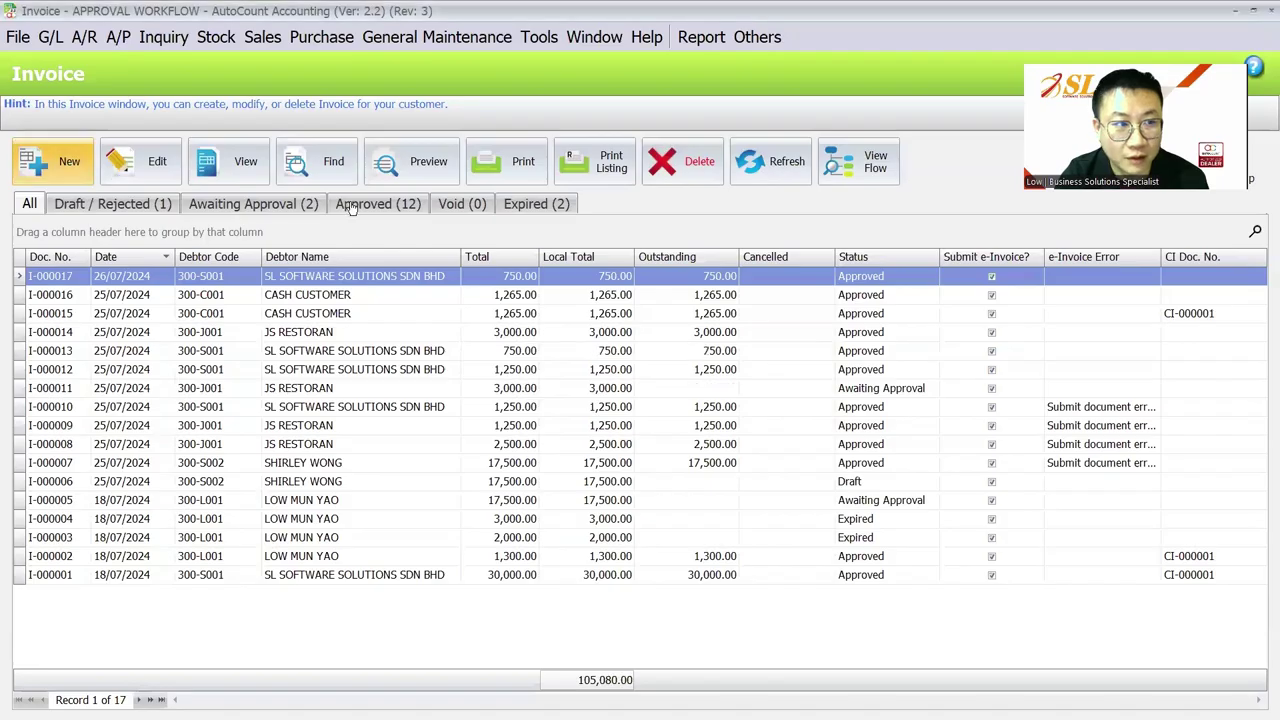
{"action": "key", "text": "ctrl+n"}
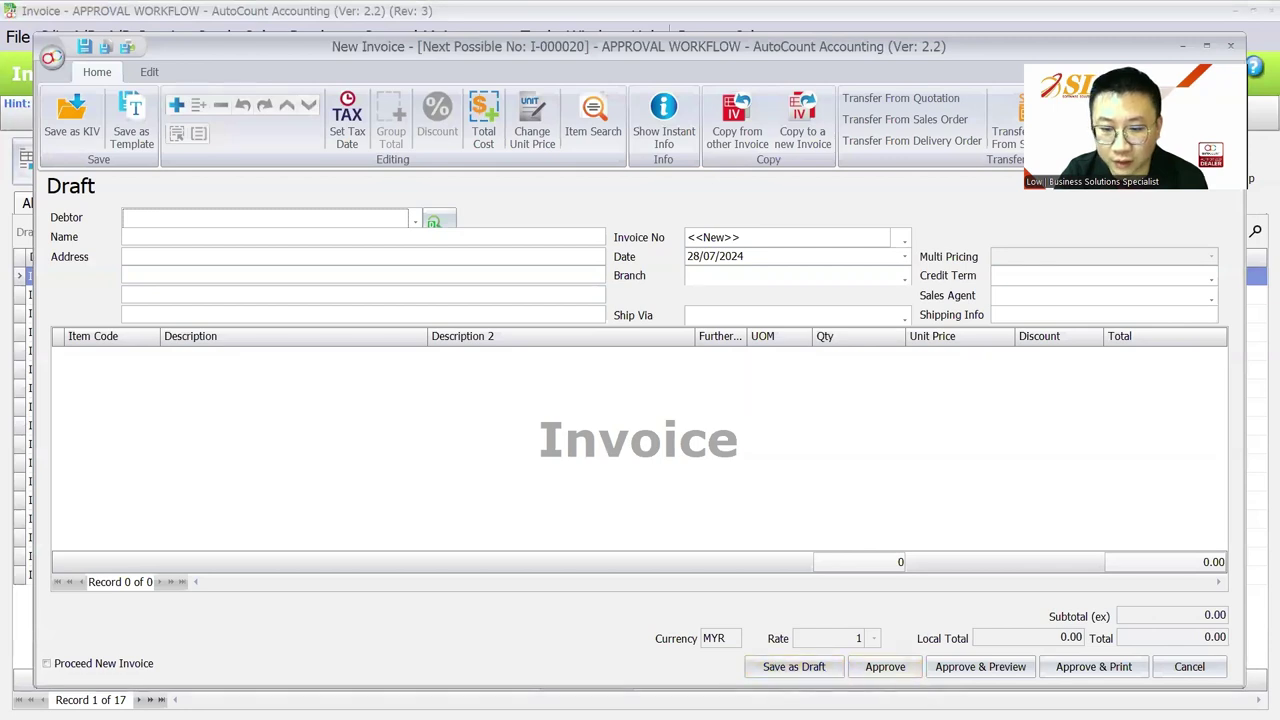
{"action": "mouse_move", "coordinate": [845, 712]}
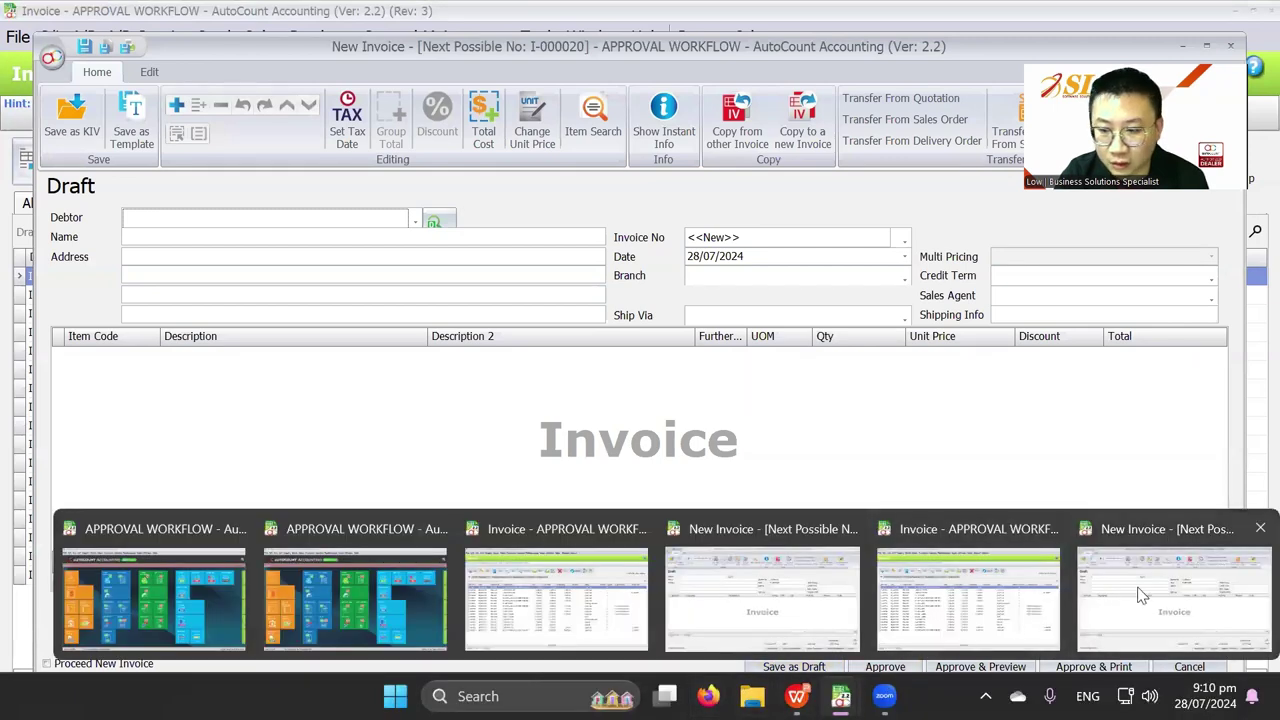
{"action": "left_click", "coordinate": [790, 600]}
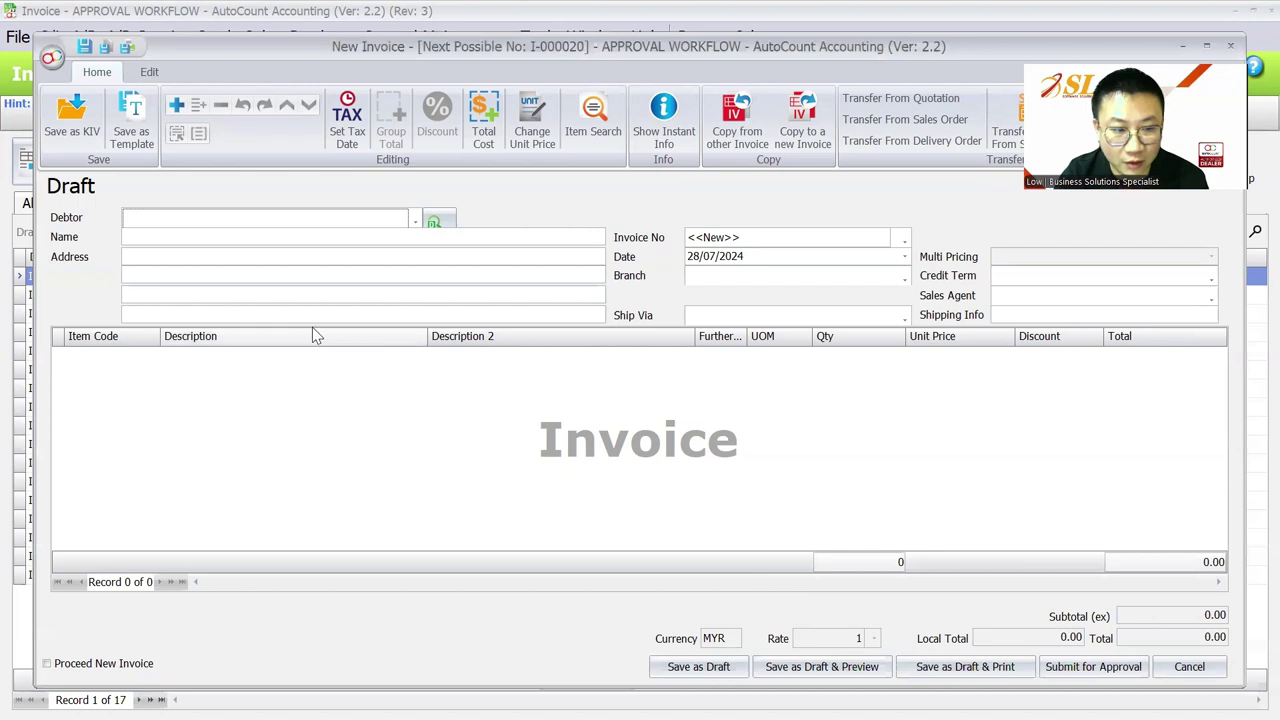
Step: Choose debtor AADHI TRADING BATU 13 PLT and add one LAPTOP item line
{"action": "left_click", "coordinate": [415, 219]}
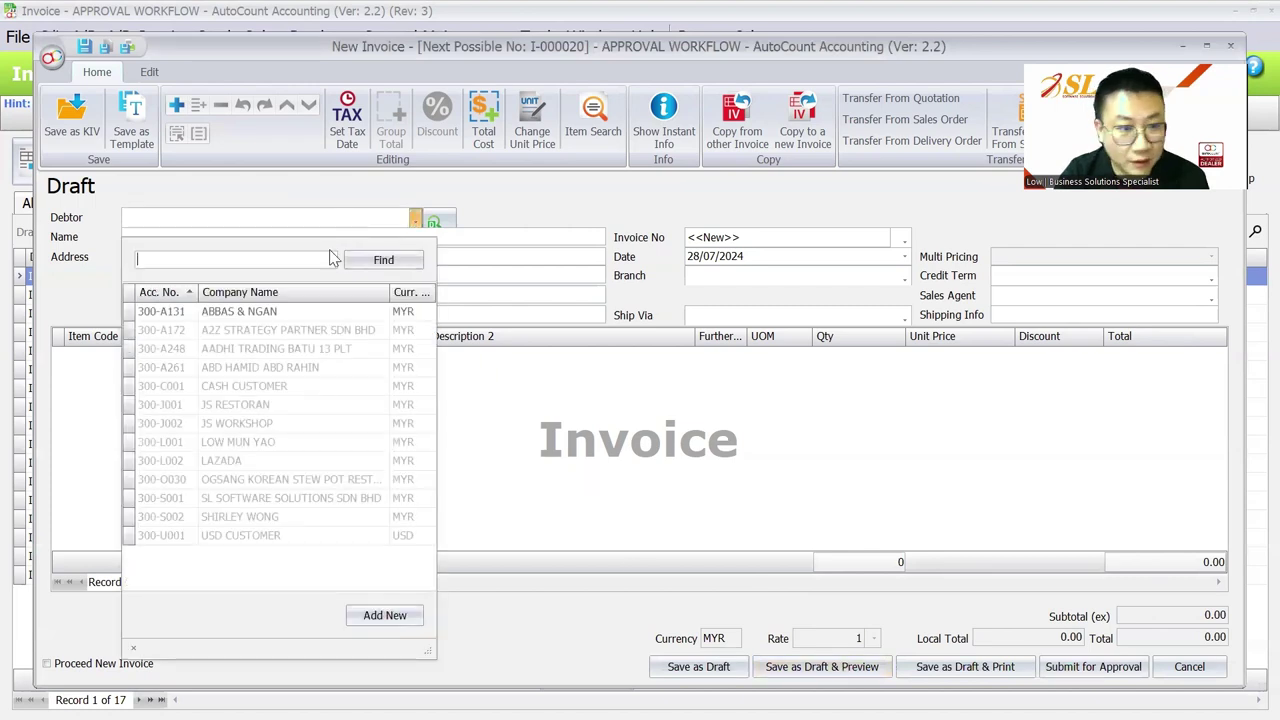
{"action": "left_click", "coordinate": [271, 348]}
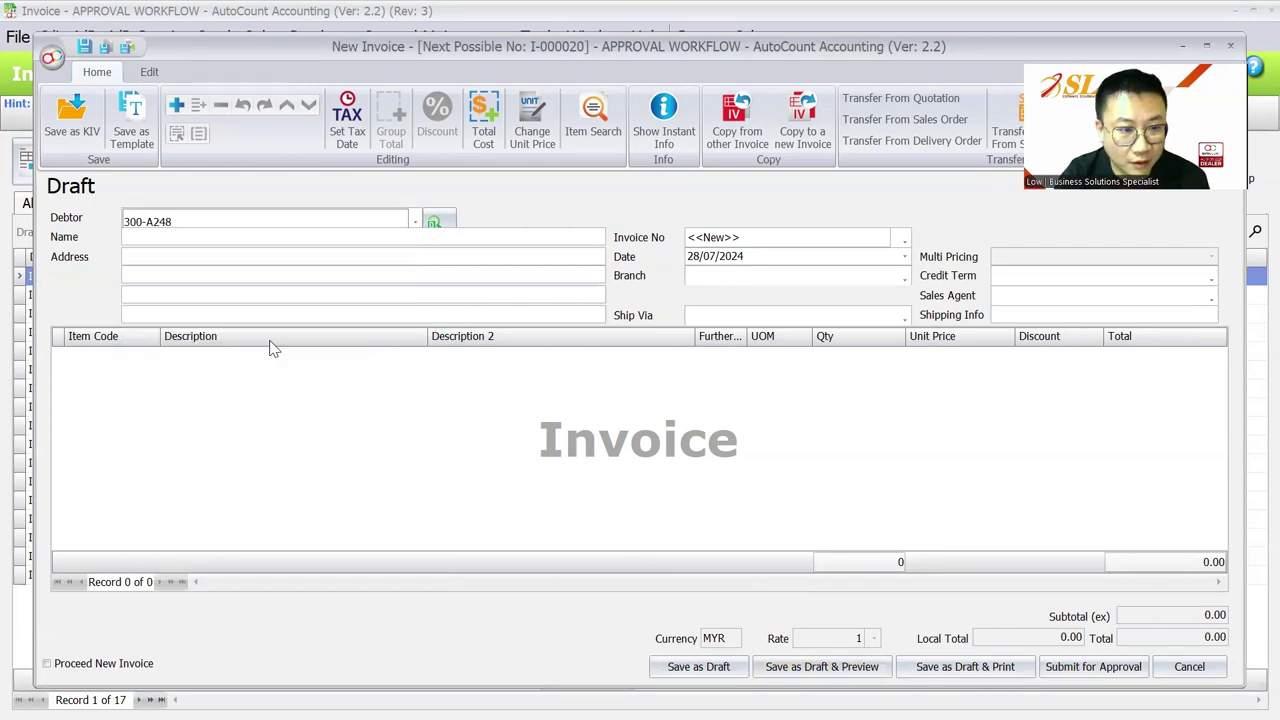
{"action": "right_click", "coordinate": [278, 390]}
{"action": "left_click", "coordinate": [330, 33]}
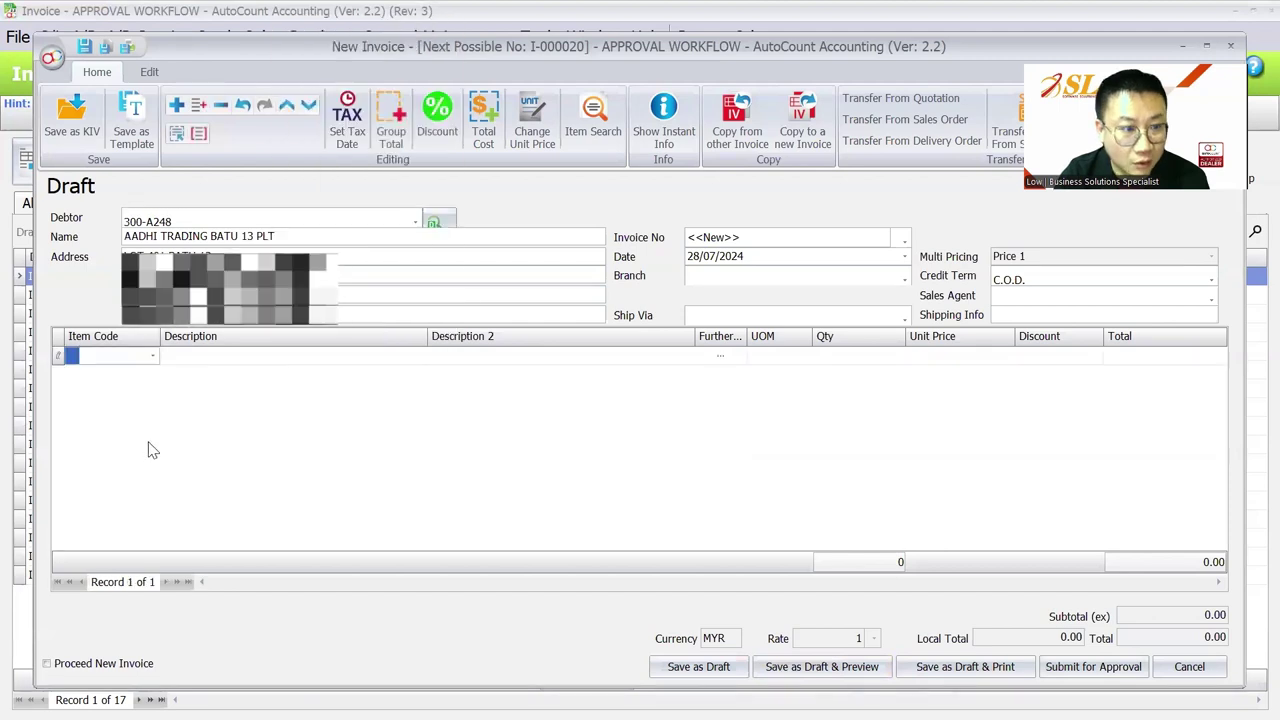
{"action": "left_click", "coordinate": [135, 444]}
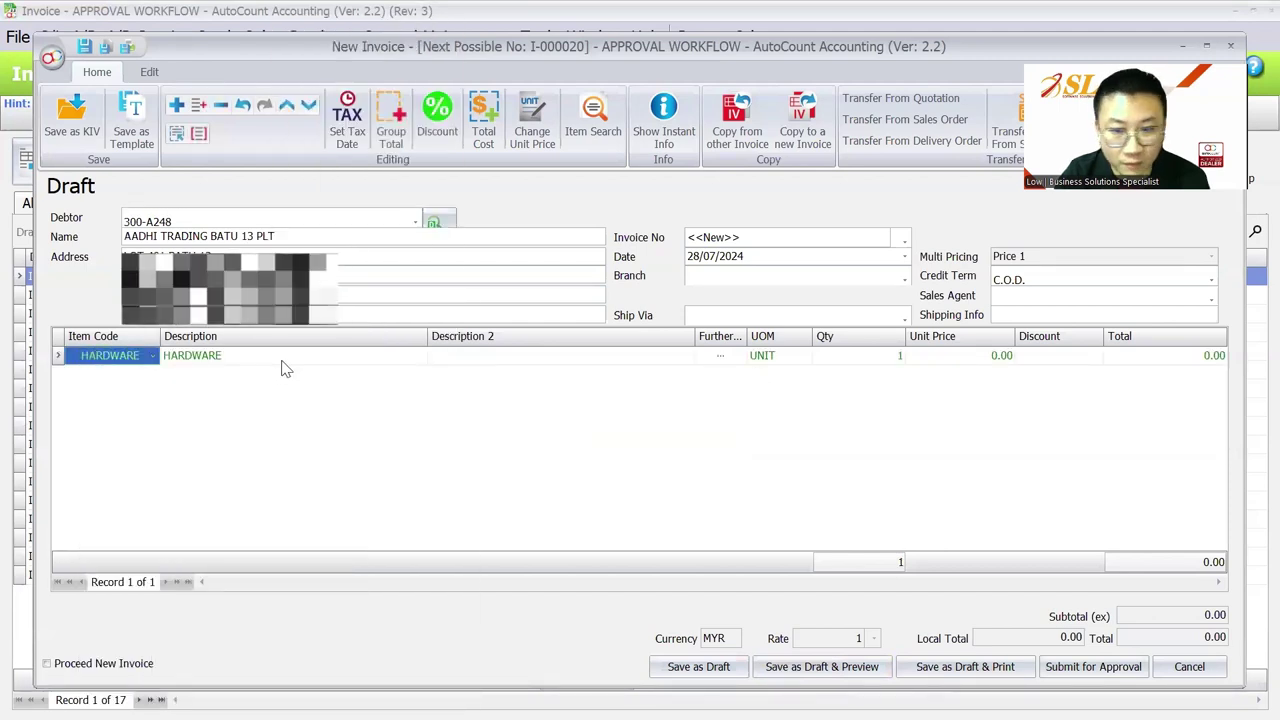
{"action": "left_click", "coordinate": [152, 355]}
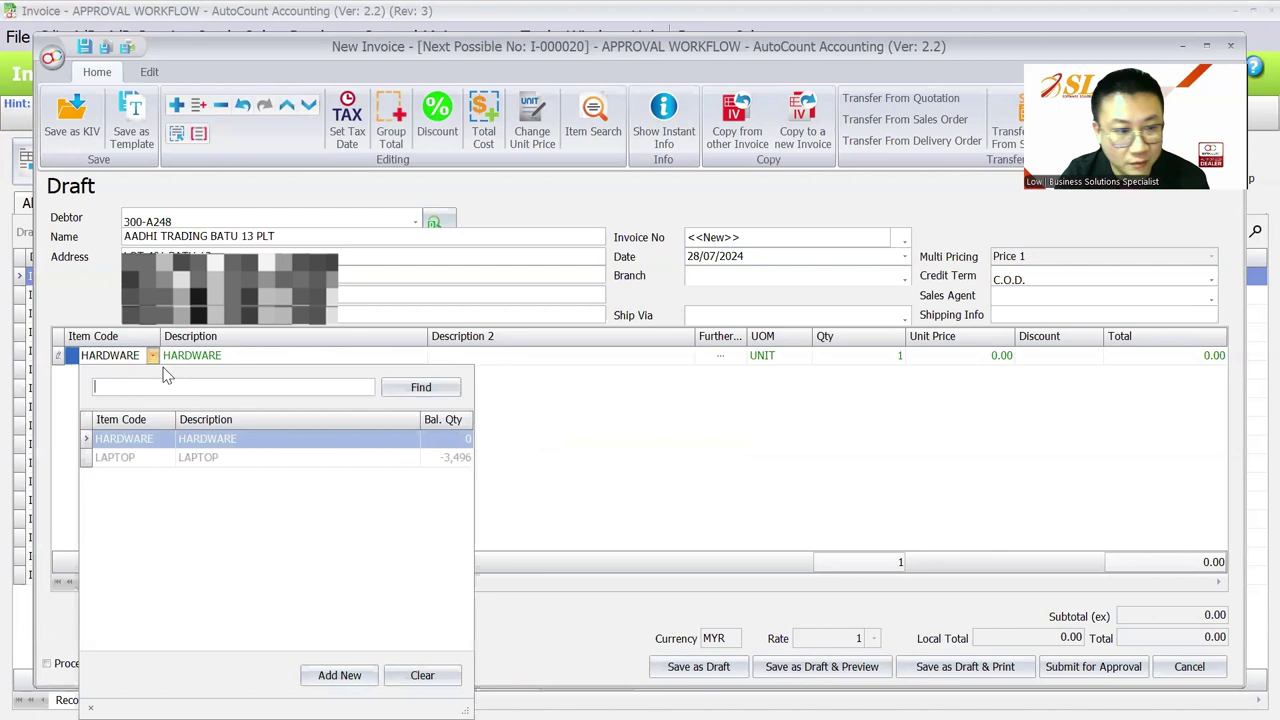
{"action": "left_click", "coordinate": [168, 453]}
Step: Set the laptop unit price to 1,500.00 and save the invoice as a draft
{"action": "left_click", "coordinate": [978, 360]}
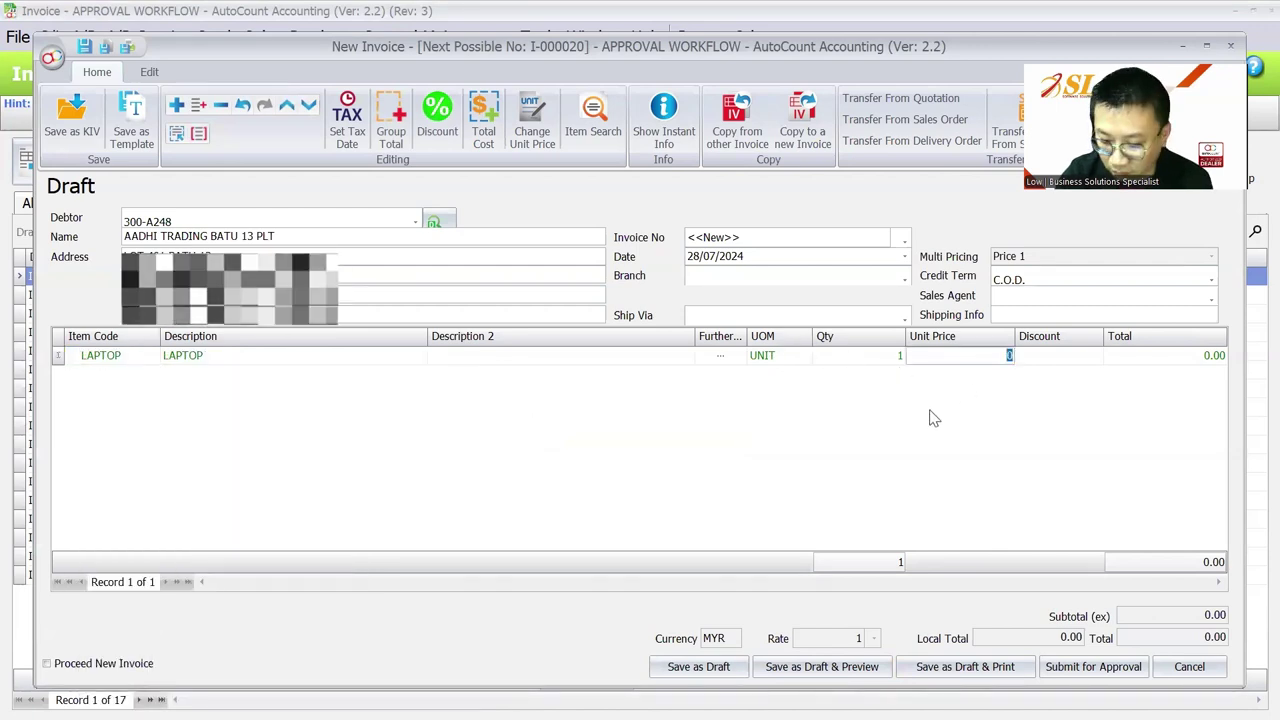
{"action": "type", "text": "1500"}
{"action": "key", "text": "Tab"}
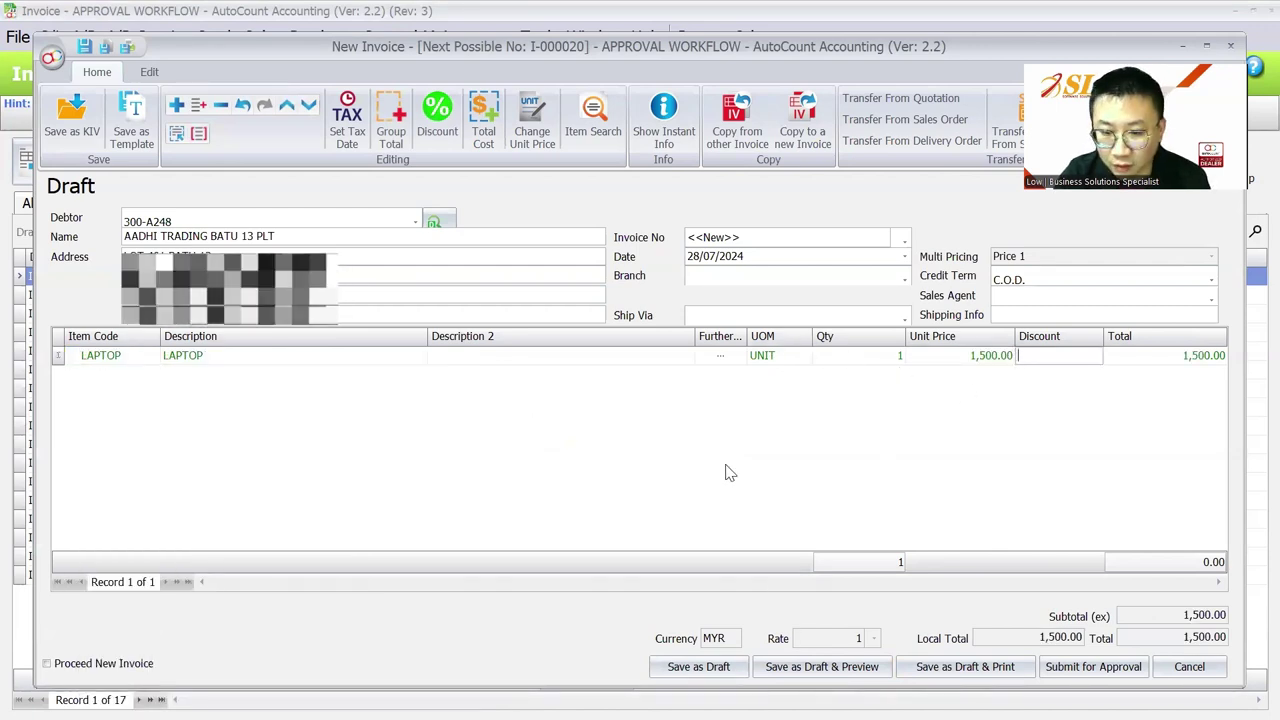
{"action": "left_click", "coordinate": [690, 666]}
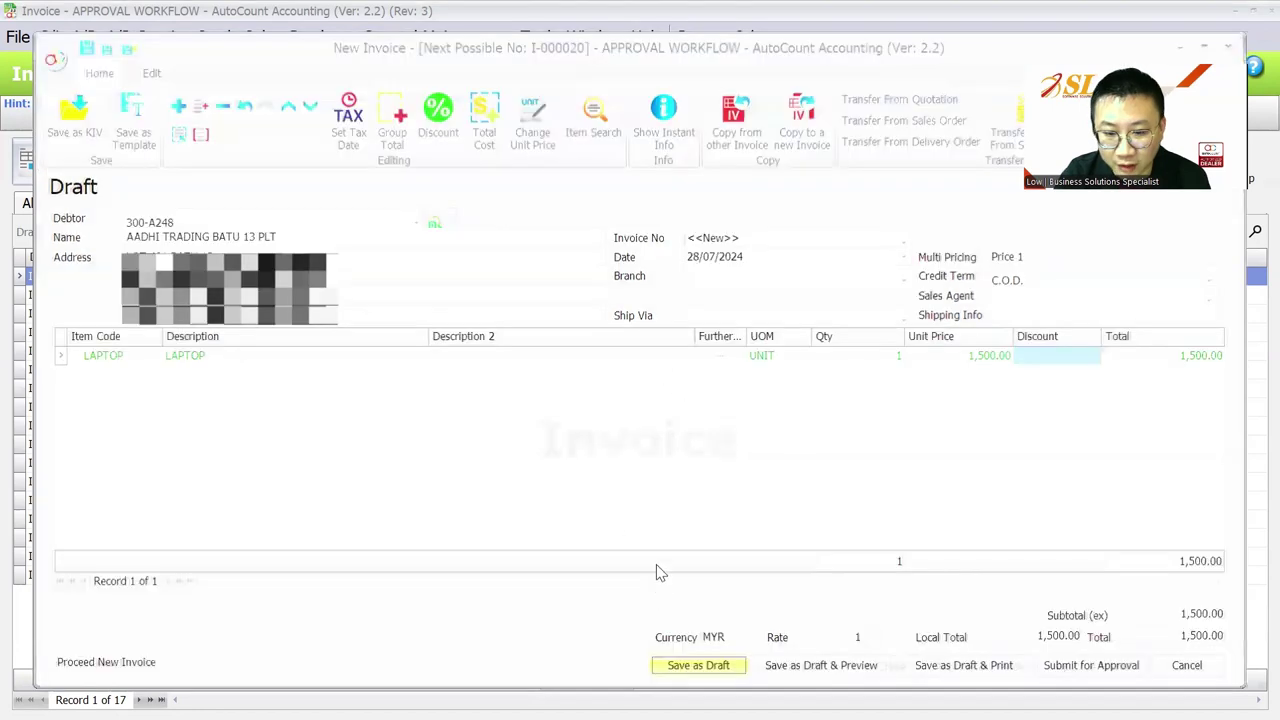
Step: Close the blank new invoice, the invoice list and the extra AutoCount window
{"action": "key", "text": "Escape"}
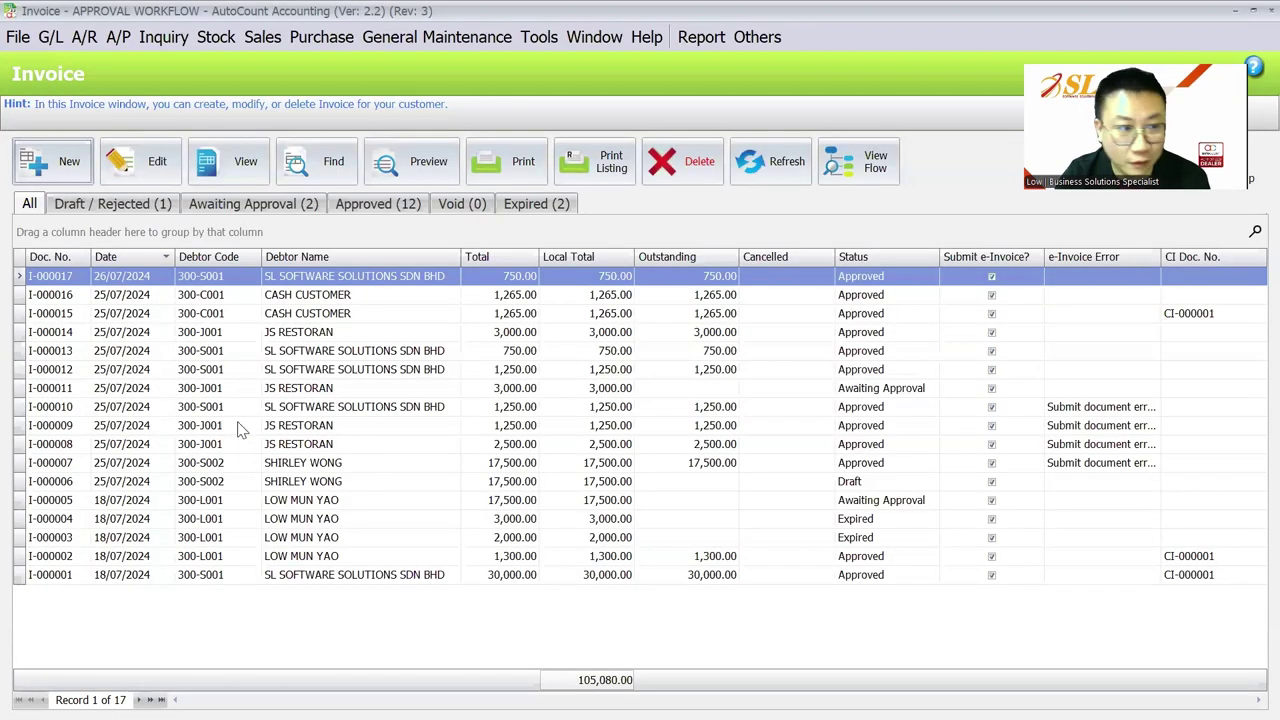
{"action": "left_click", "coordinate": [140, 204]}
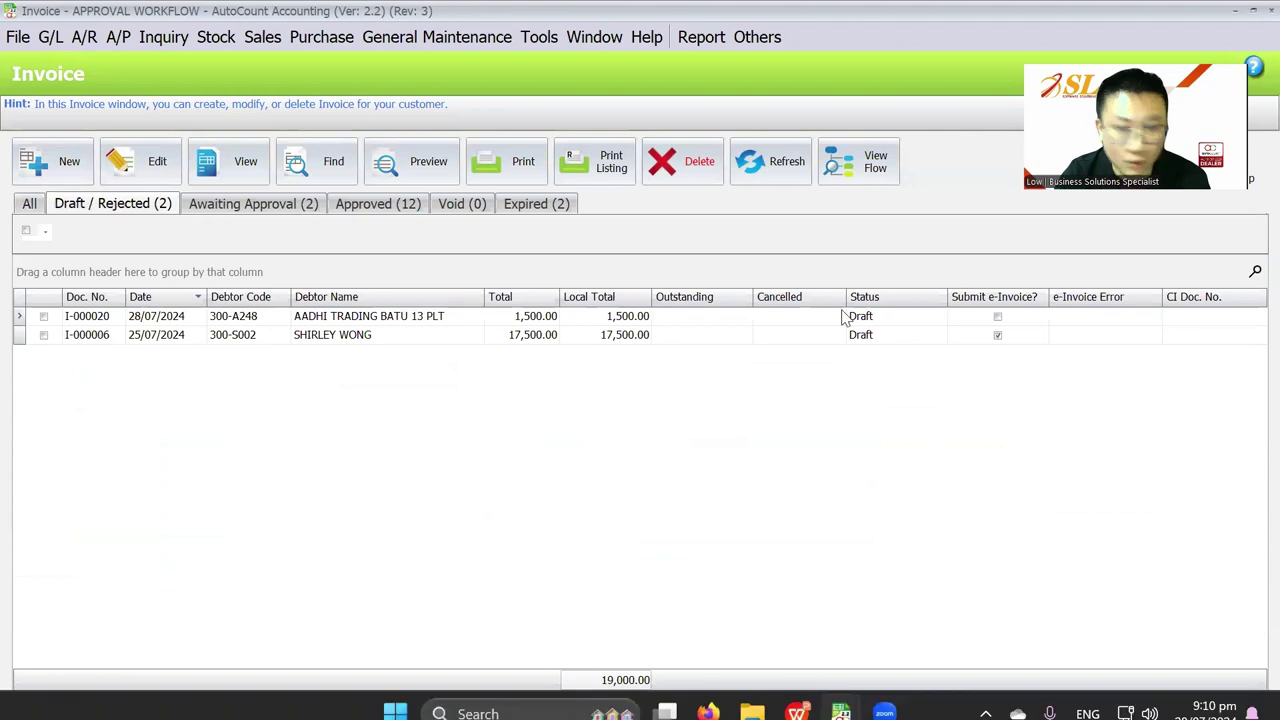
{"action": "left_click", "coordinate": [1252, 8]}
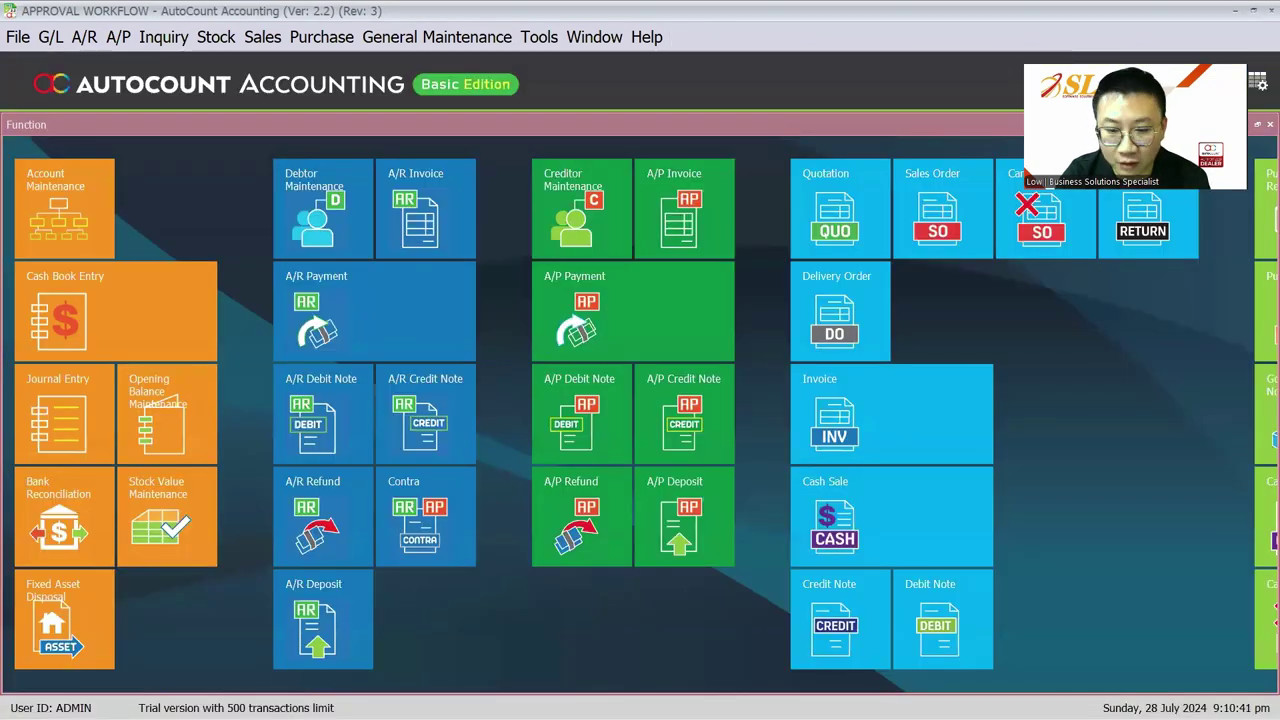
{"action": "mouse_move", "coordinate": [840, 696]}
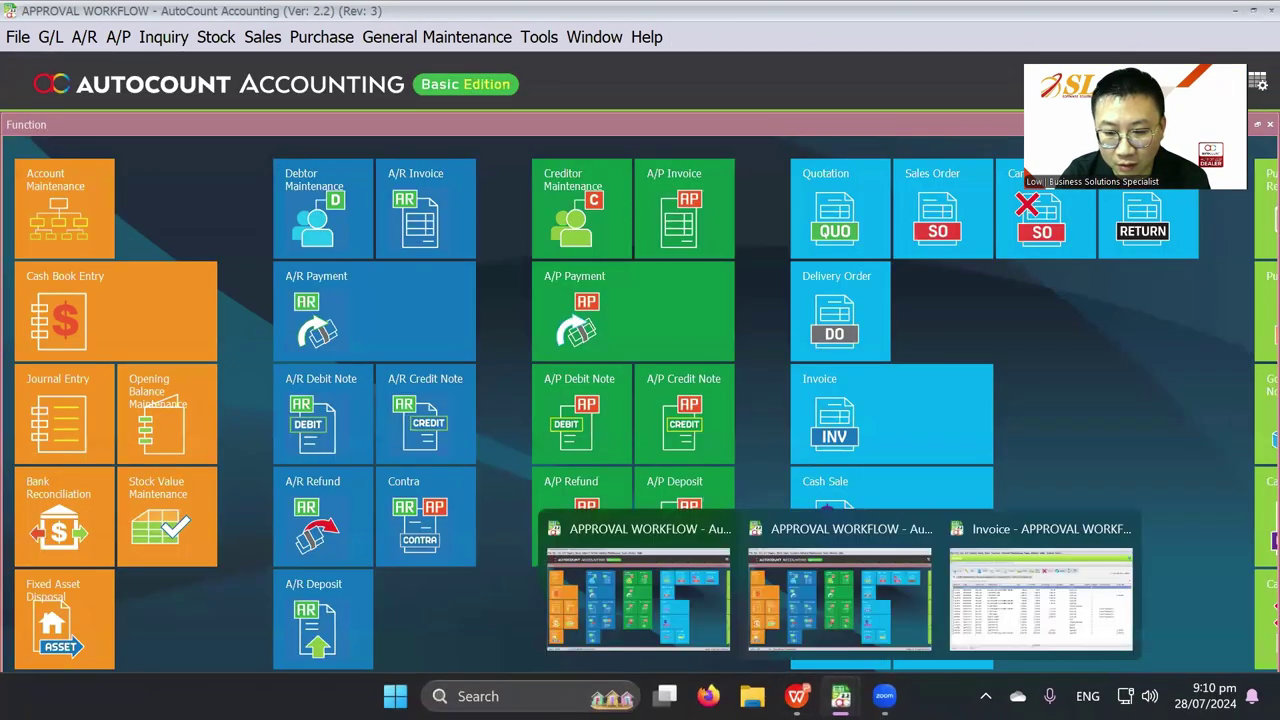
{"action": "left_click", "coordinate": [1122, 529]}
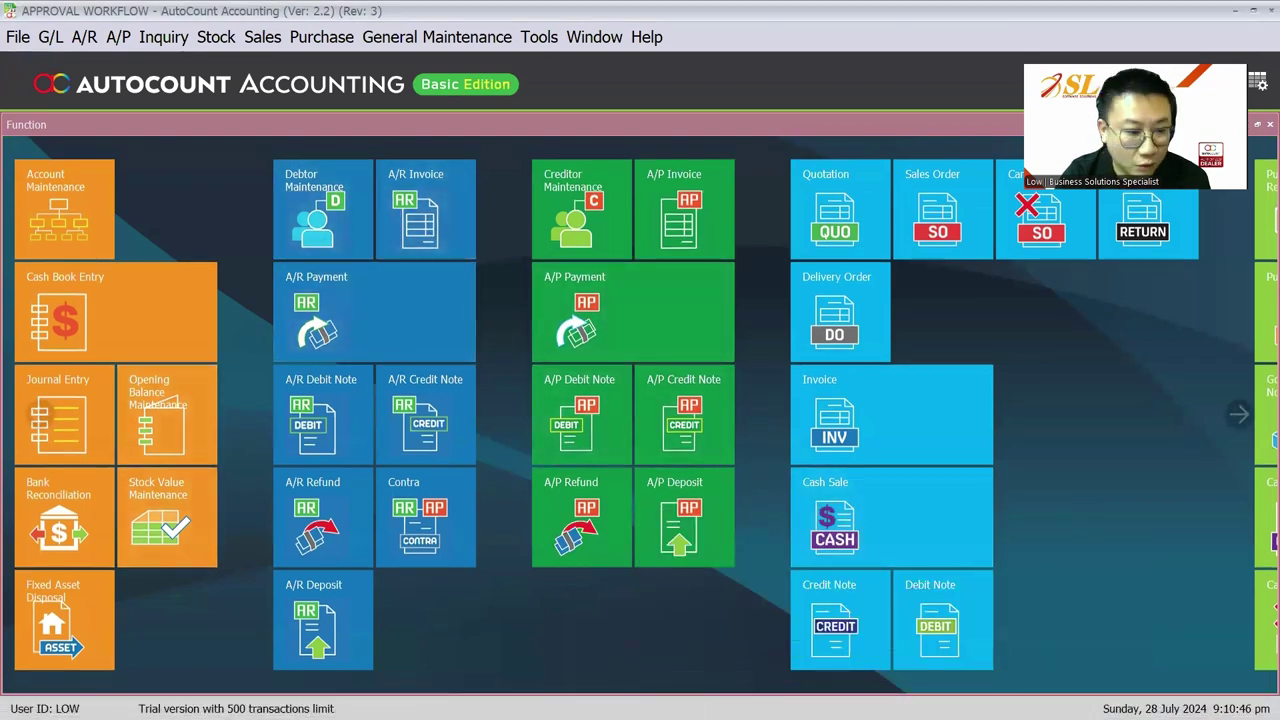
Step: Reopen draft I-000020, submit it for approval, and list invoices awaiting approval
{"action": "left_click", "coordinate": [262, 36]}
{"action": "left_click", "coordinate": [268, 136]}
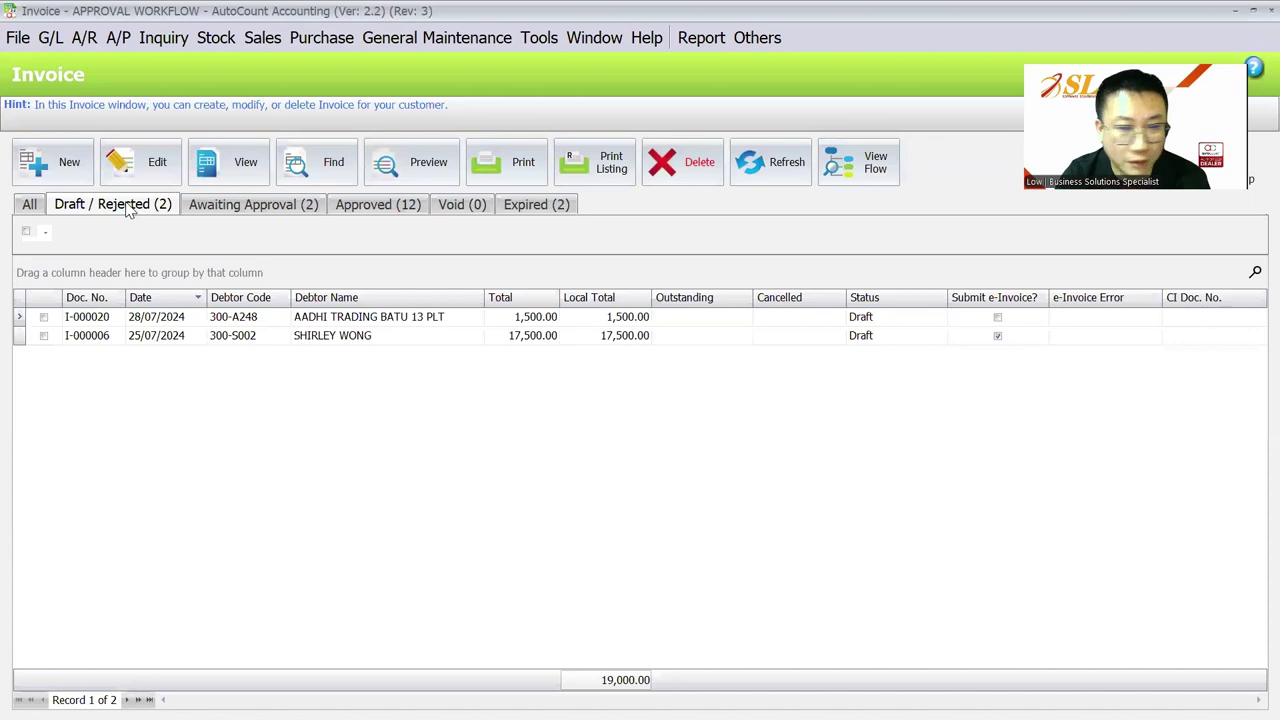
{"action": "left_click", "coordinate": [181, 317]}
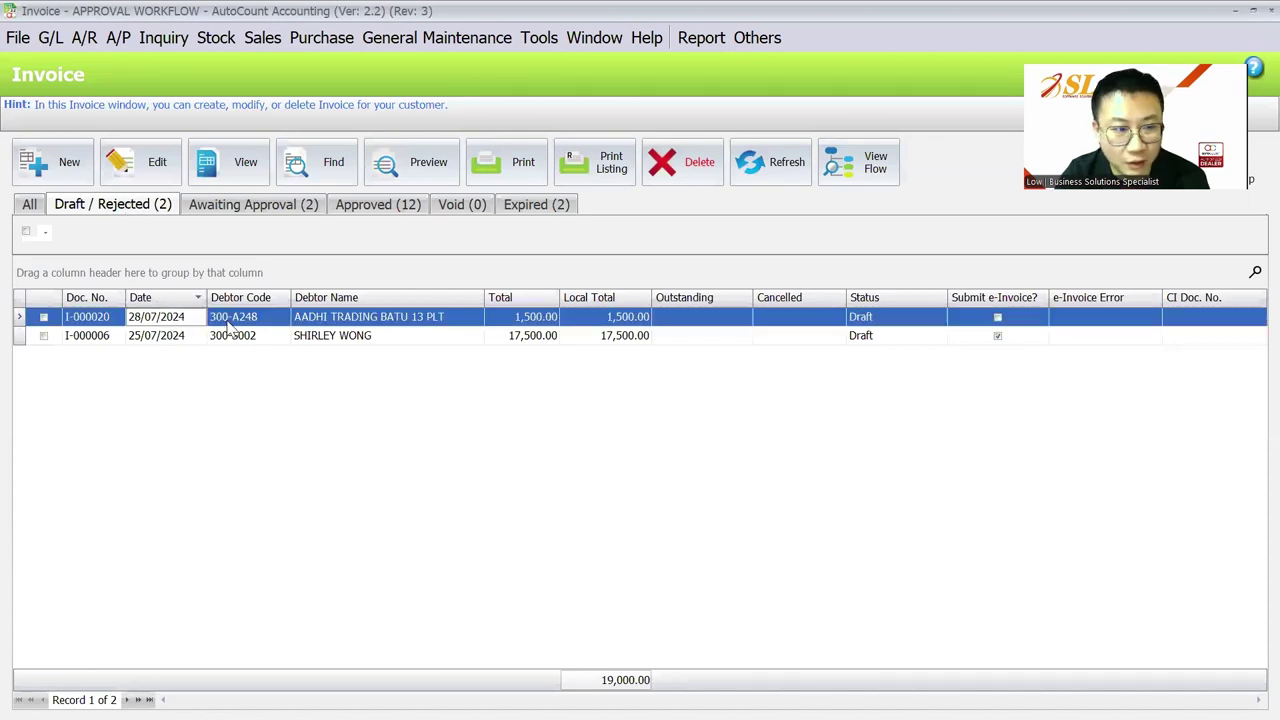
{"action": "left_click", "coordinate": [157, 162]}
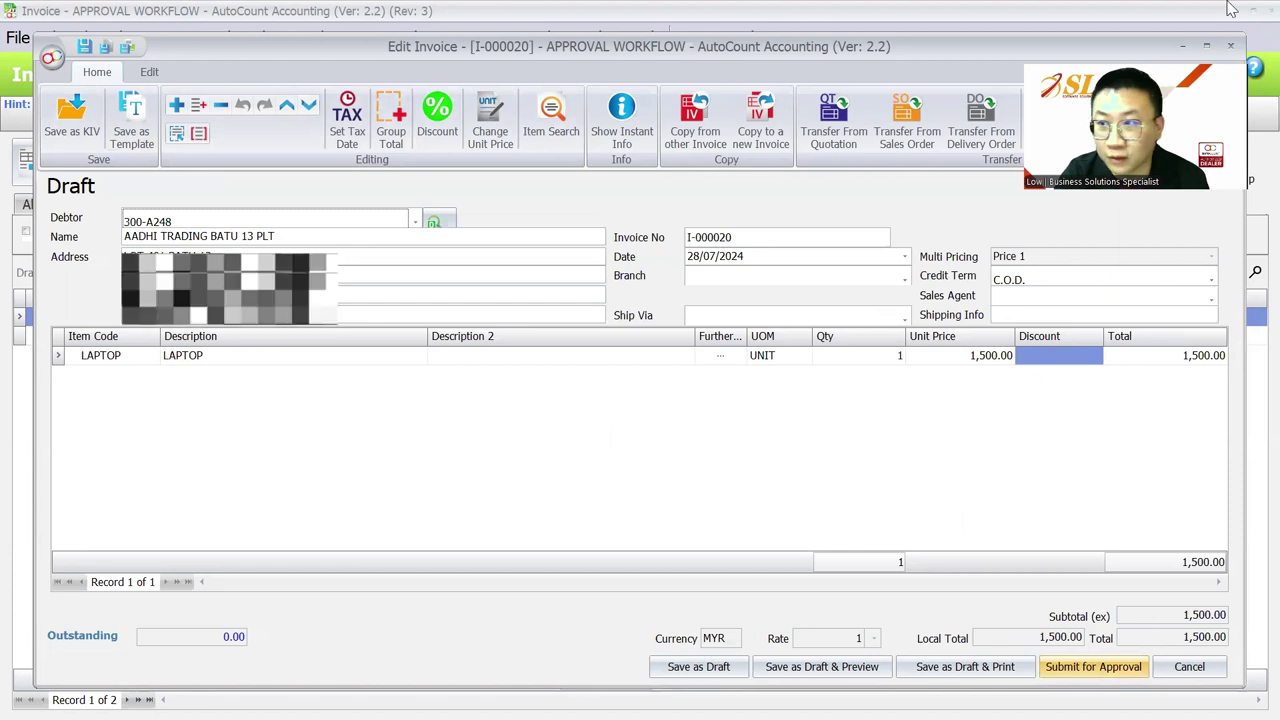
{"action": "left_click", "coordinate": [1230, 46]}
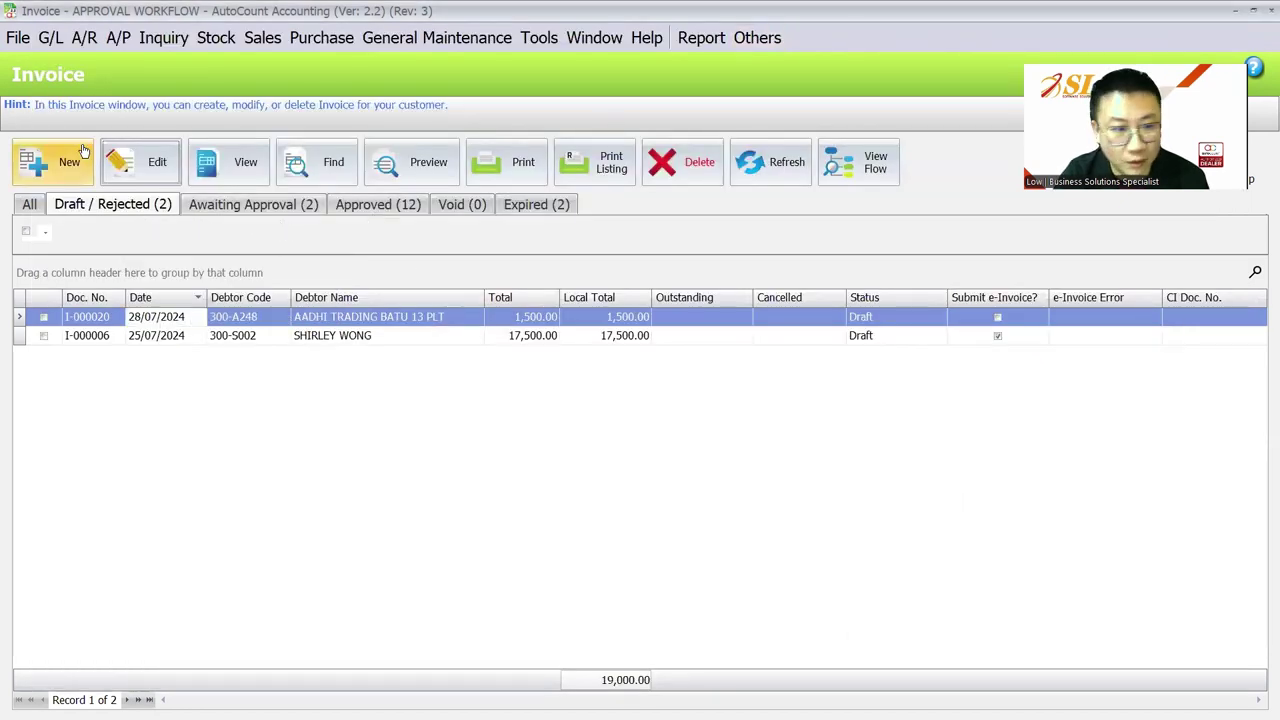
{"action": "left_click", "coordinate": [126, 164]}
{"action": "left_click", "coordinate": [1062, 670]}
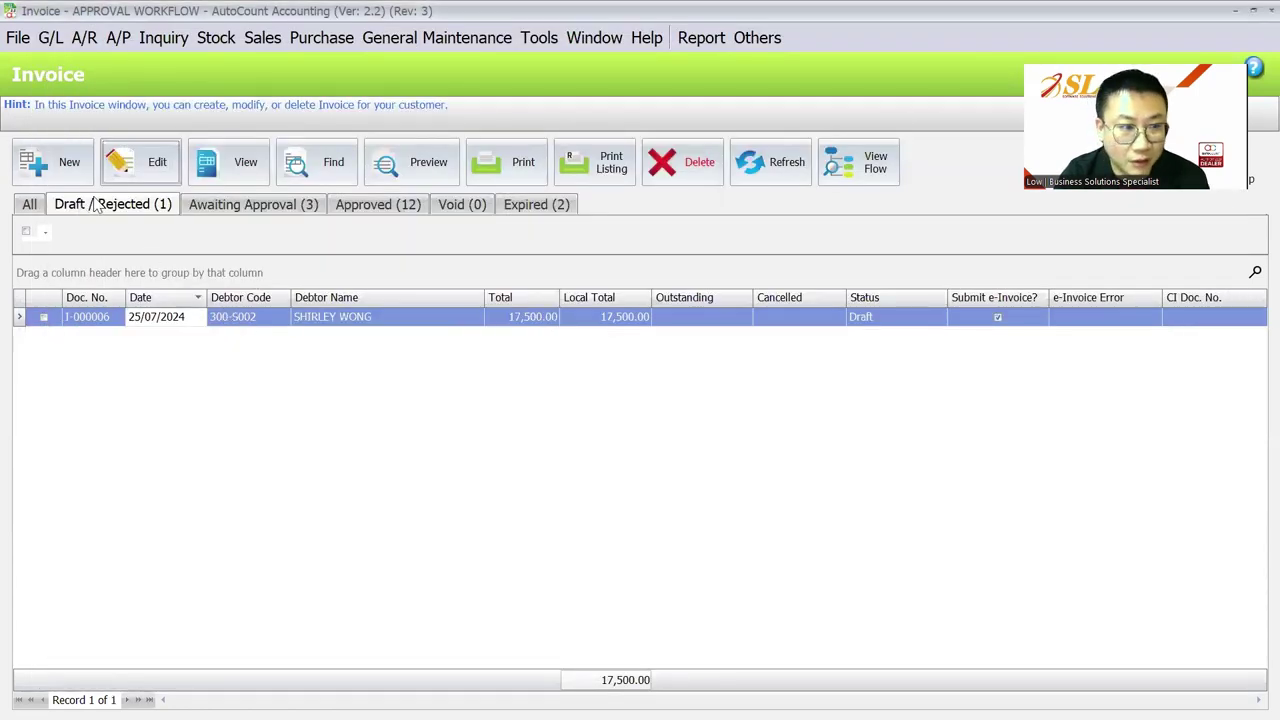
{"action": "left_click", "coordinate": [246, 205]}
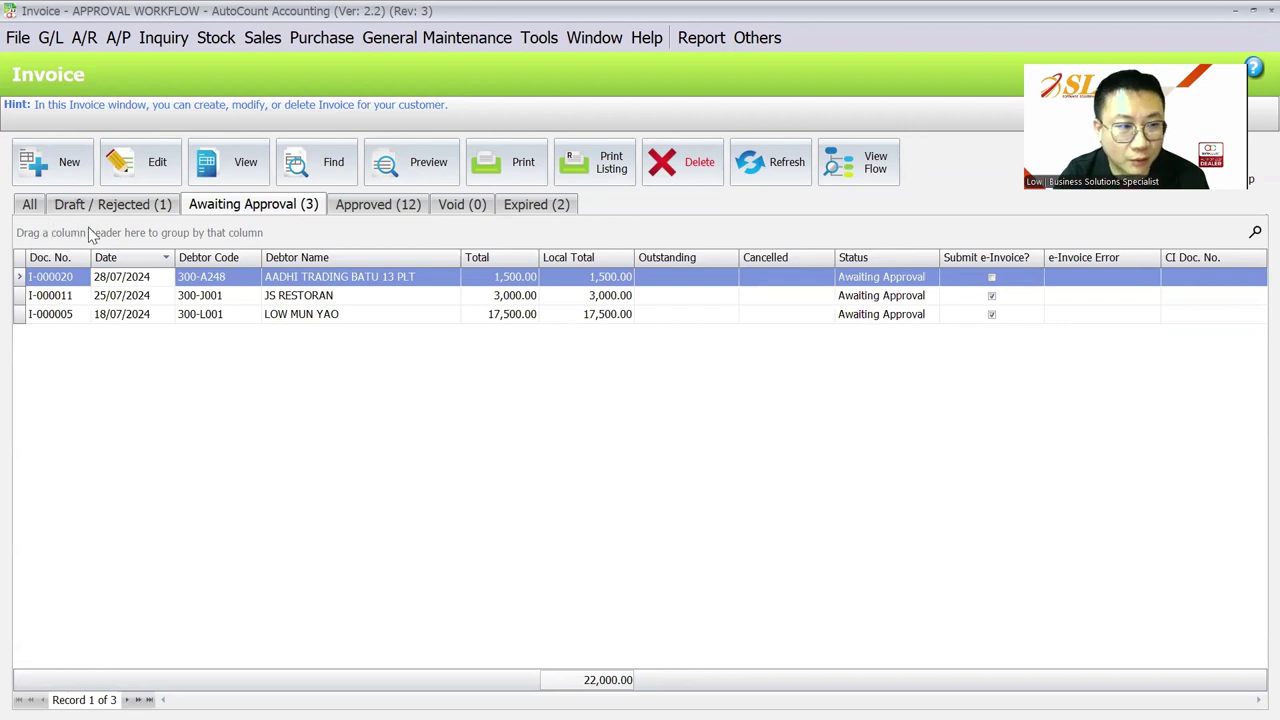
Step: Reopen the invoice list on Awaiting Approval and select only invoice I-000020
{"action": "left_click", "coordinate": [1254, 25]}
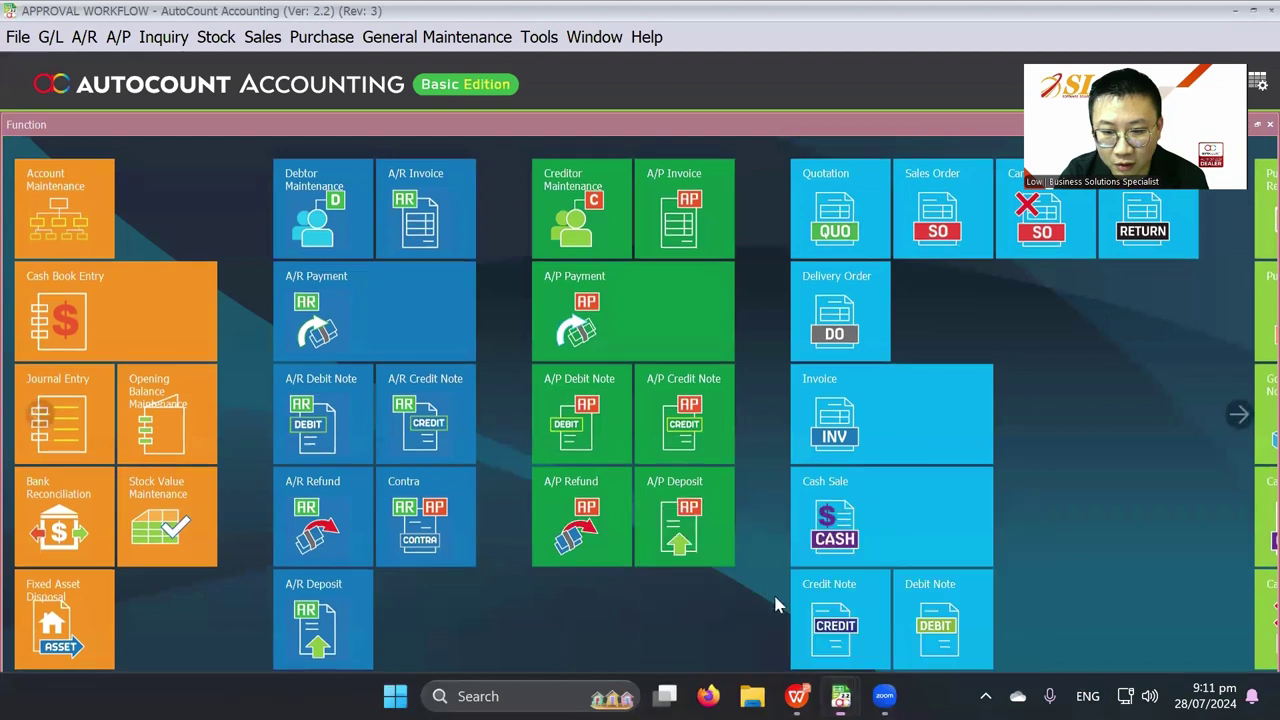
{"action": "left_click", "coordinate": [262, 36]}
{"action": "left_click", "coordinate": [306, 89]}
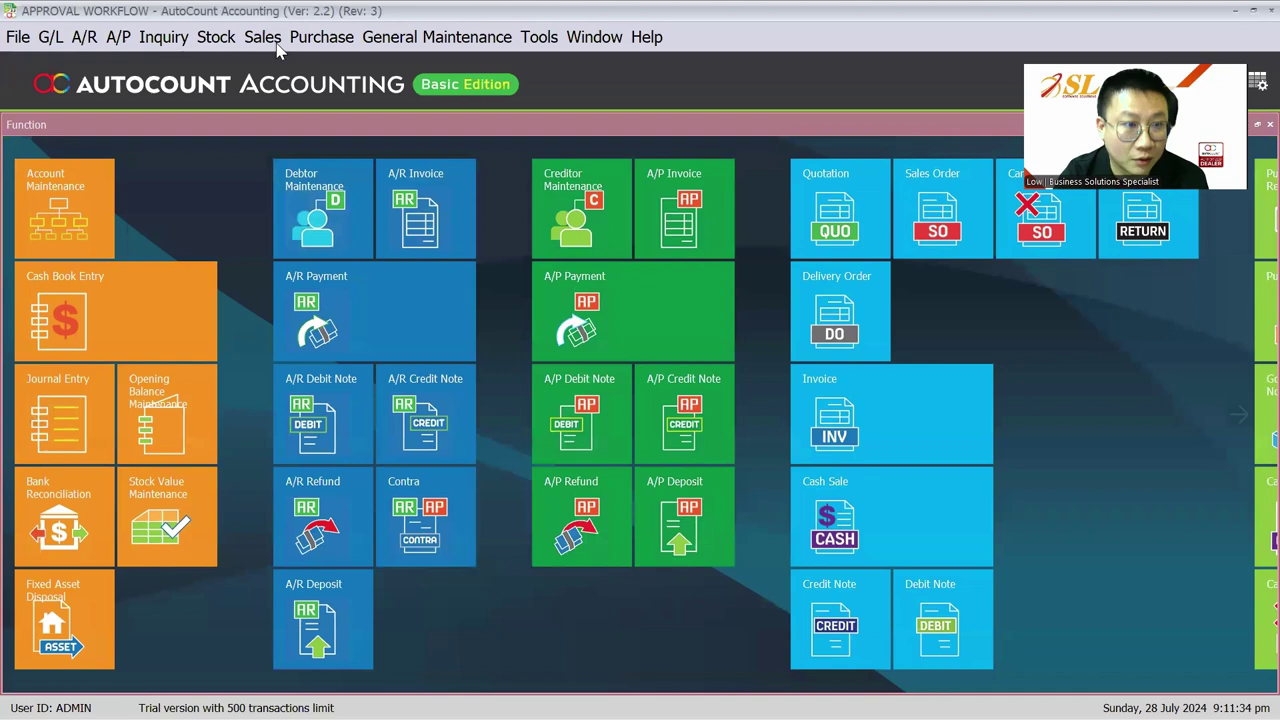
{"action": "left_click", "coordinate": [223, 37]}
{"action": "left_click", "coordinate": [300, 143]}
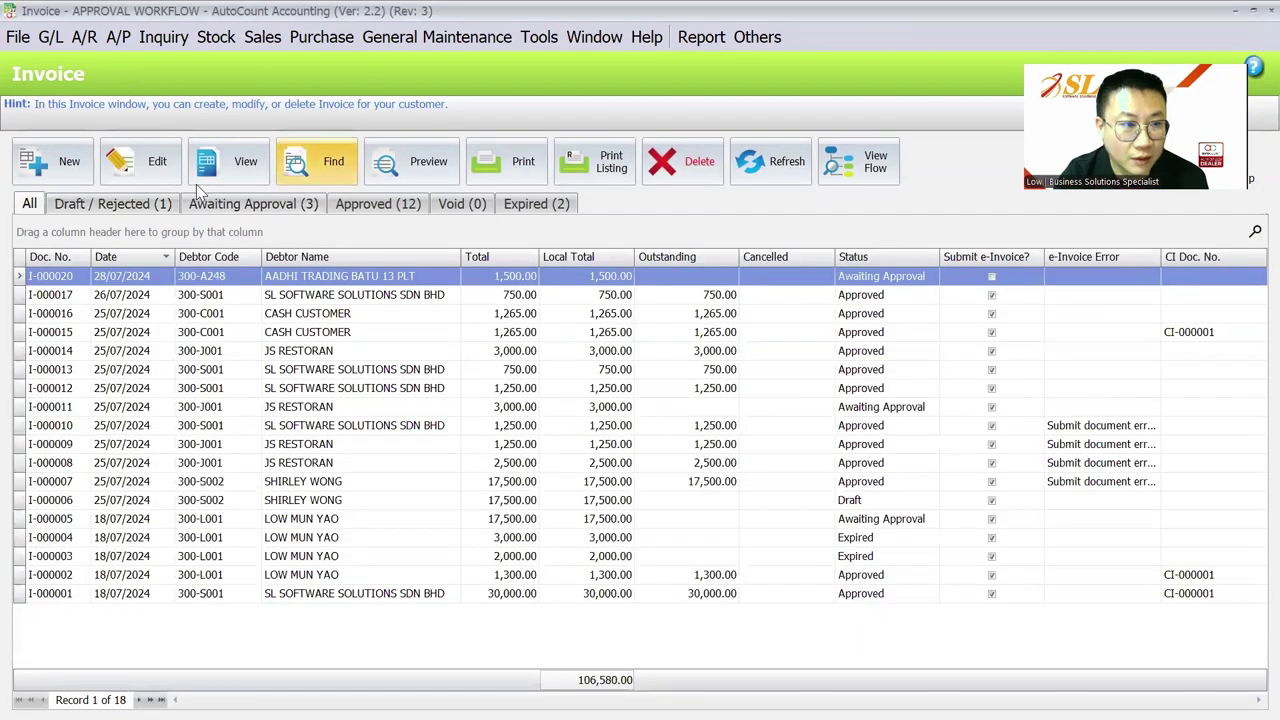
{"action": "left_click", "coordinate": [240, 205]}
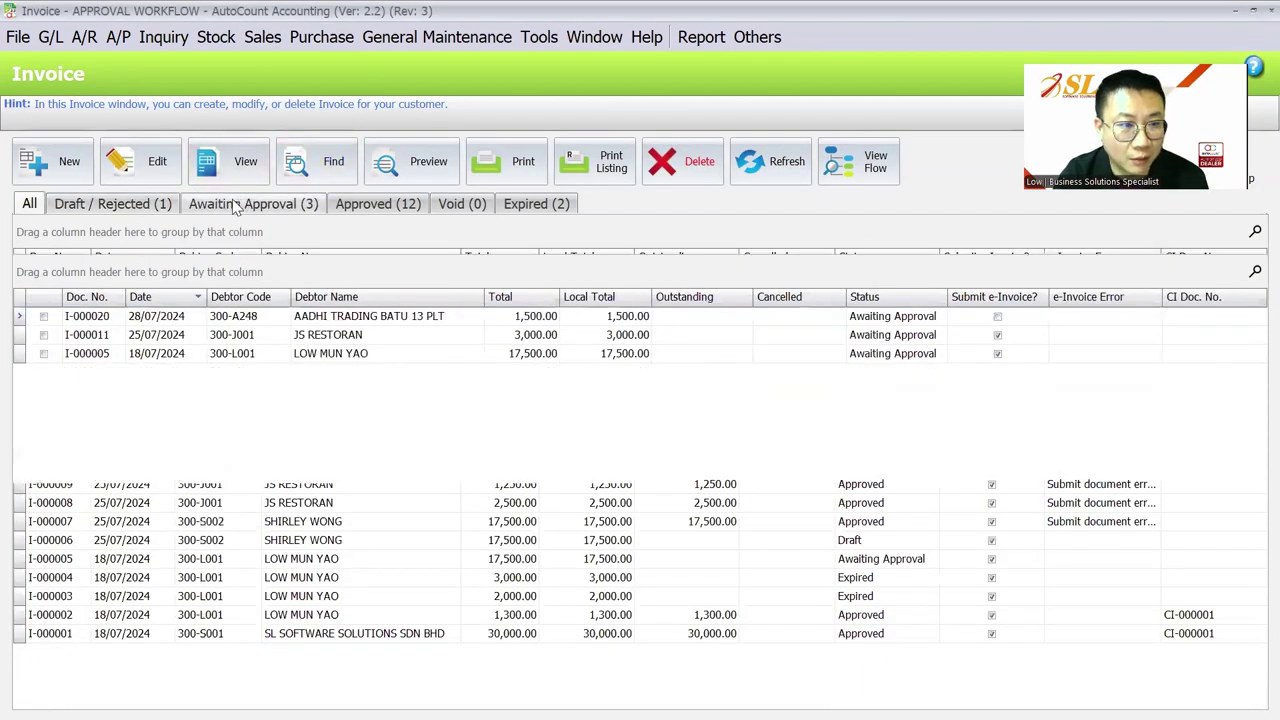
{"action": "left_click", "coordinate": [26, 231]}
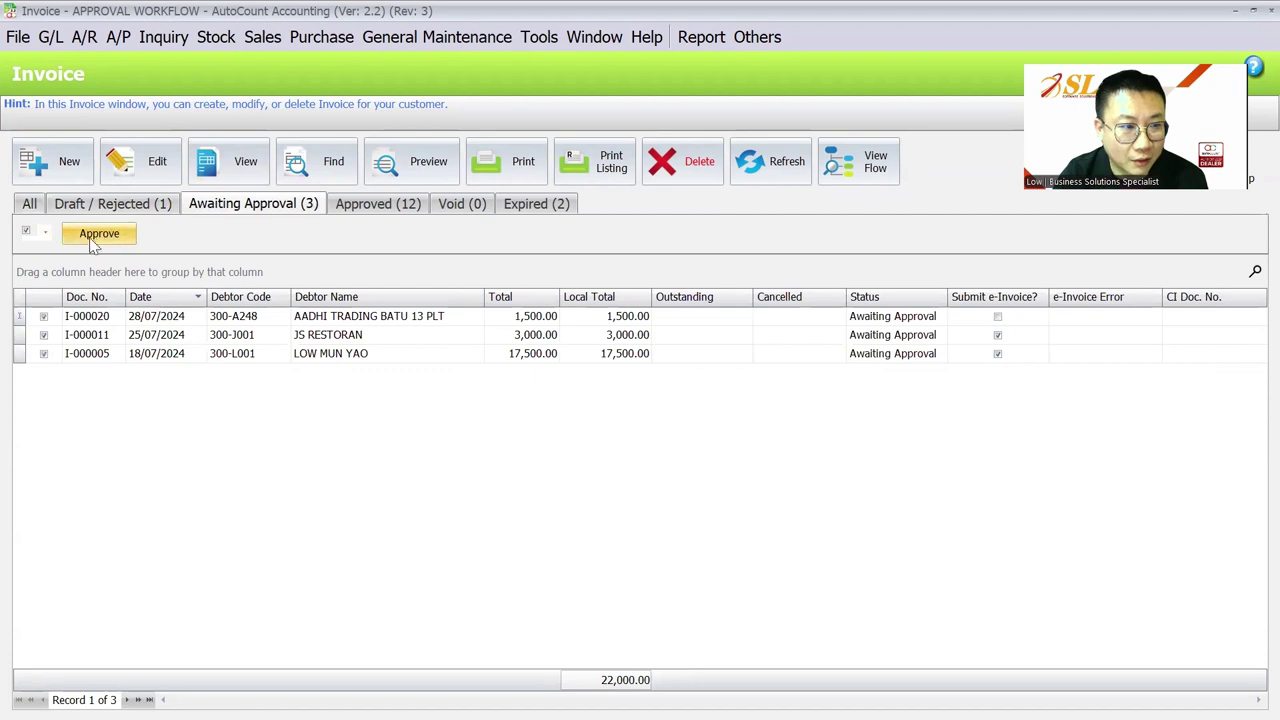
{"action": "left_click", "coordinate": [44, 335]}
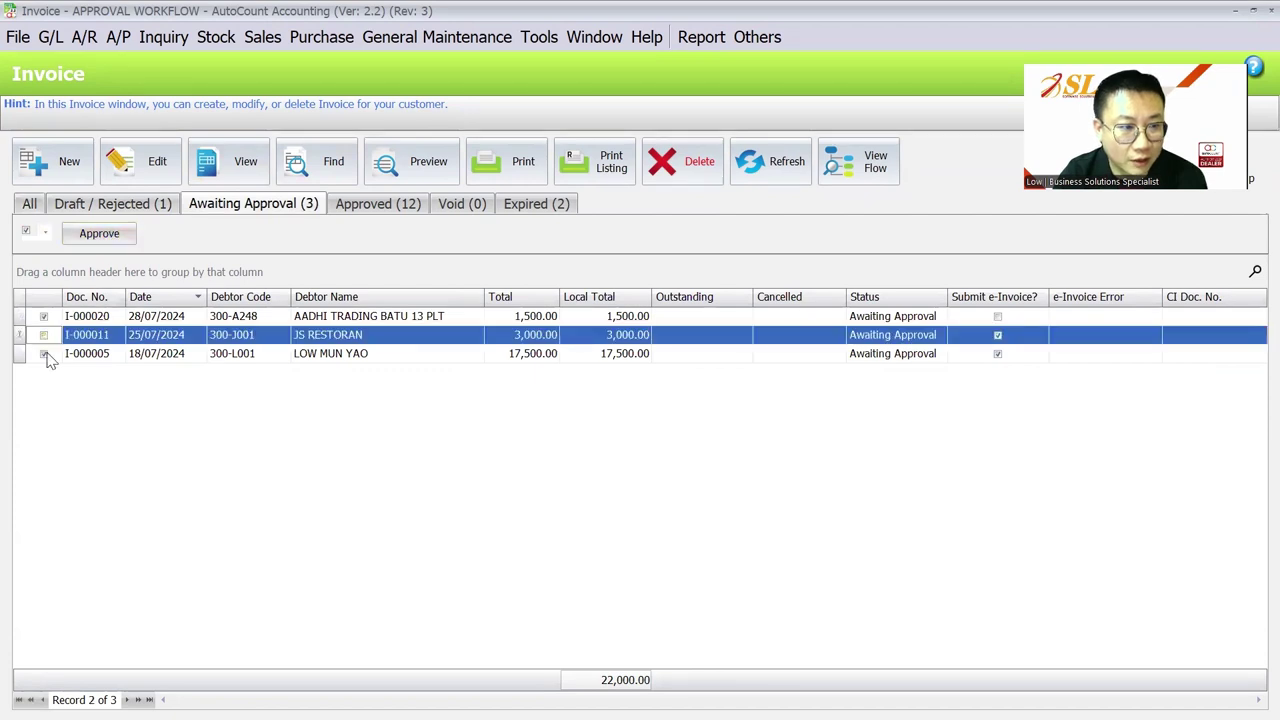
{"action": "left_click", "coordinate": [45, 355]}
{"action": "left_click", "coordinate": [386, 317]}
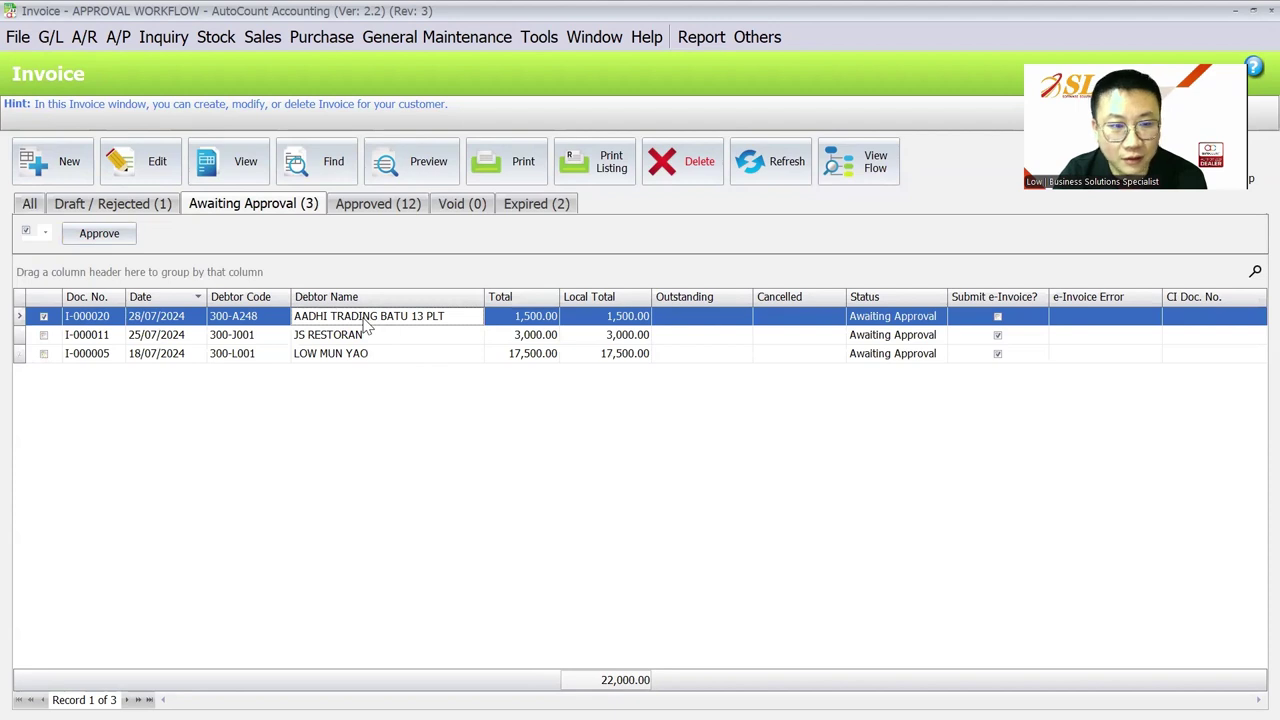
Step: Open invoice I-000020, approve it, and locate it under the Approved (13) tab
{"action": "double_click", "coordinate": [366, 322]}
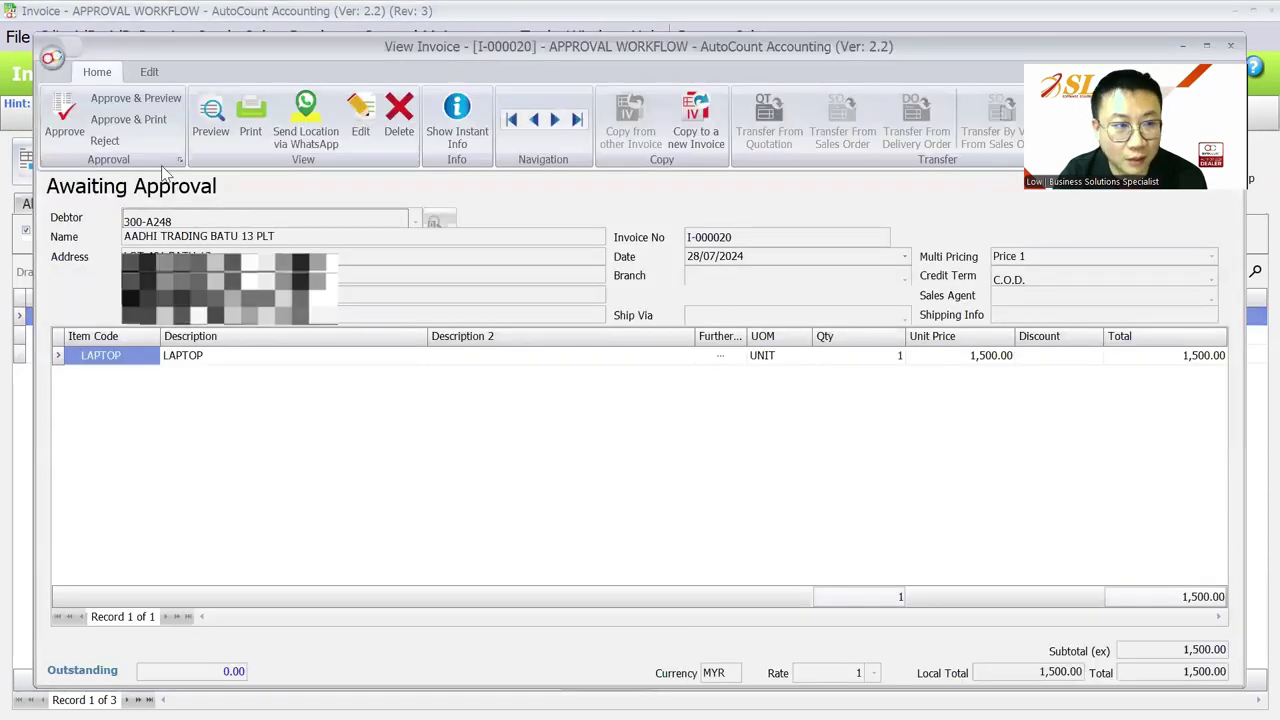
{"action": "left_click", "coordinate": [1234, 47]}
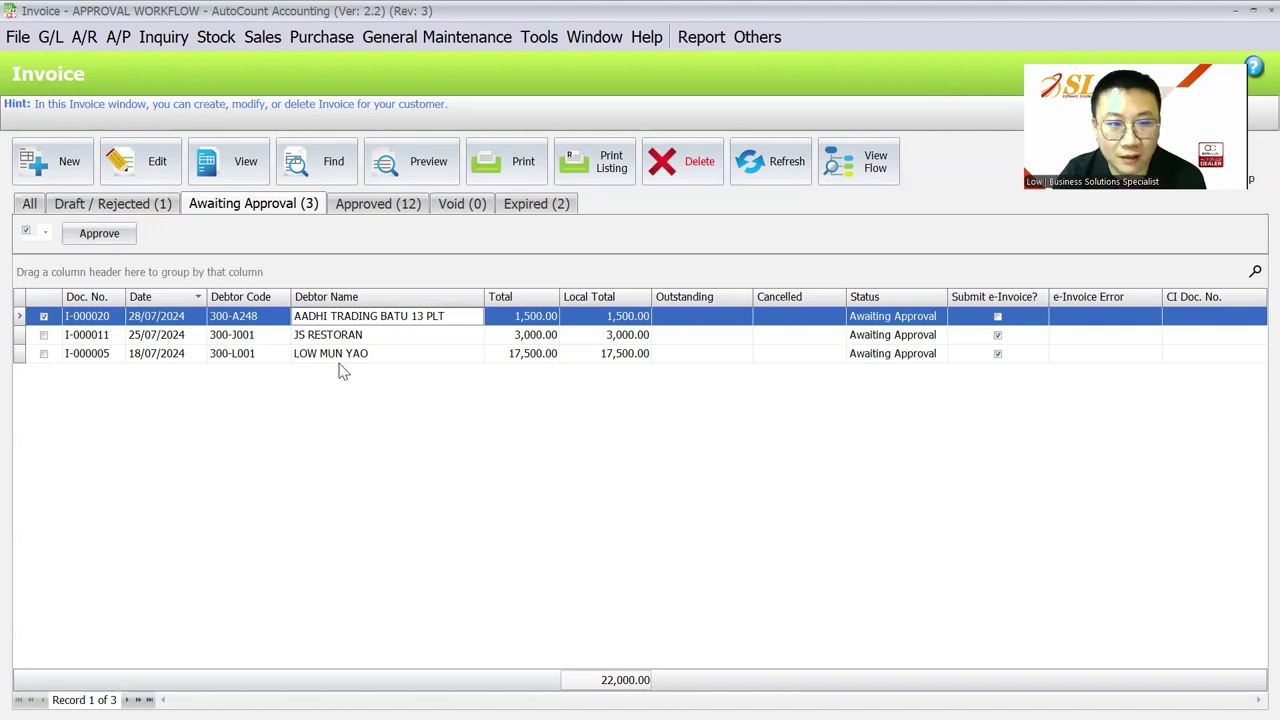
{"action": "double_click", "coordinate": [45, 318]}
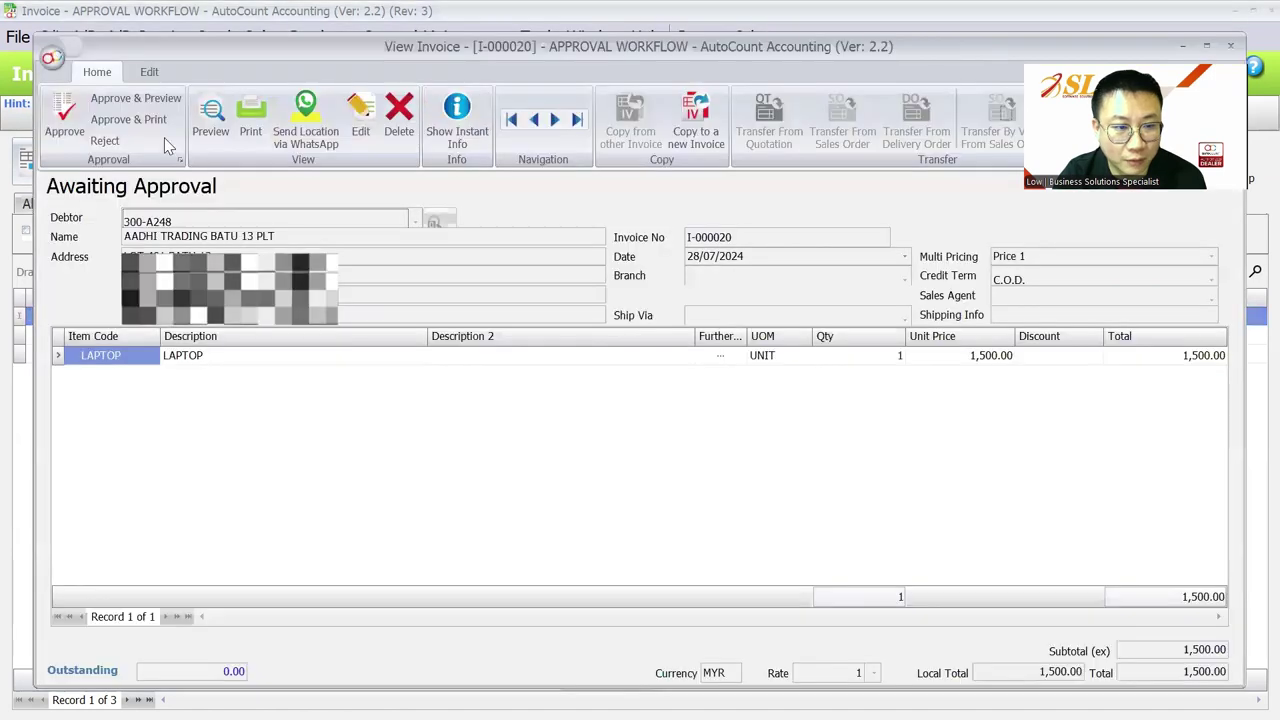
{"action": "left_click", "coordinate": [63, 118]}
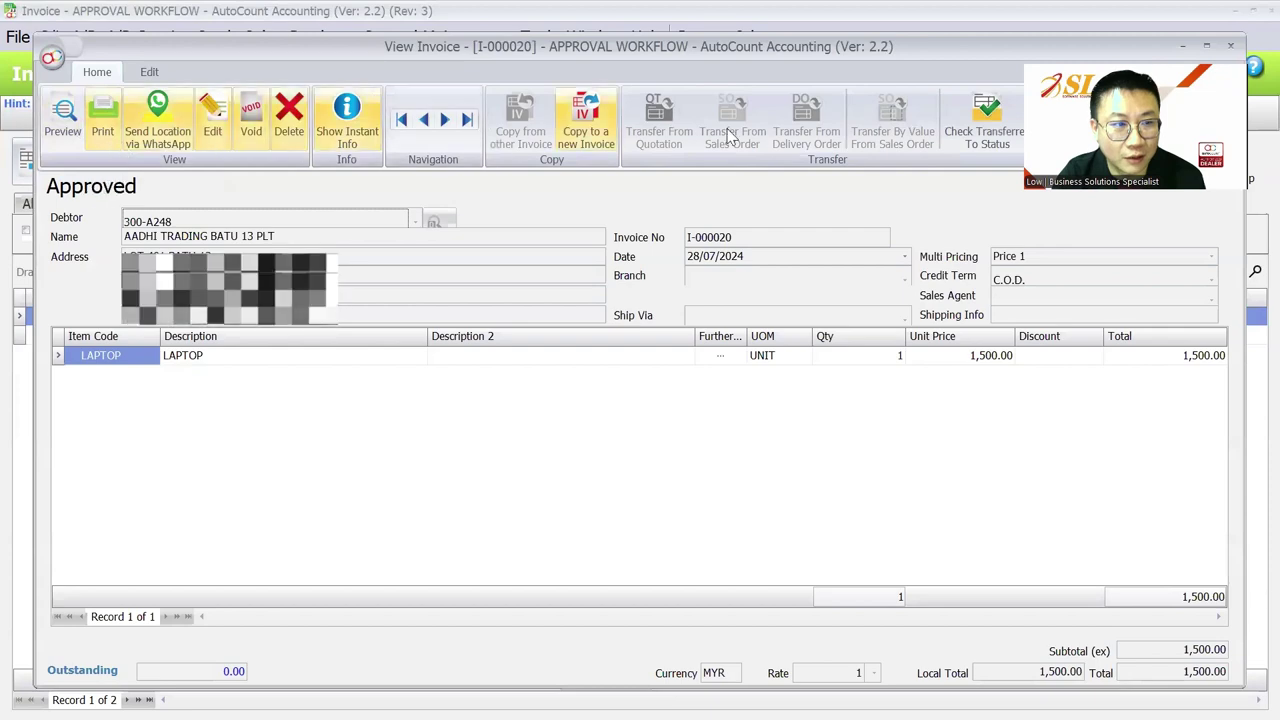
{"action": "left_click", "coordinate": [1230, 45]}
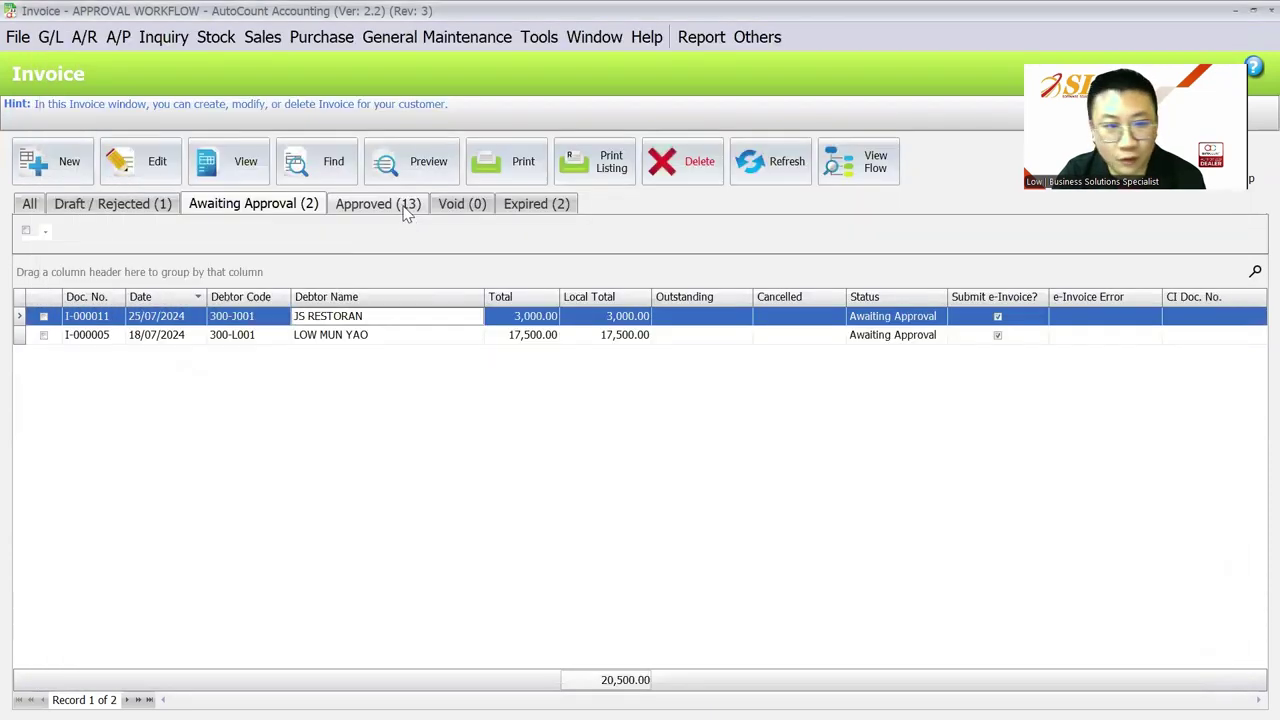
{"action": "left_click", "coordinate": [380, 206]}
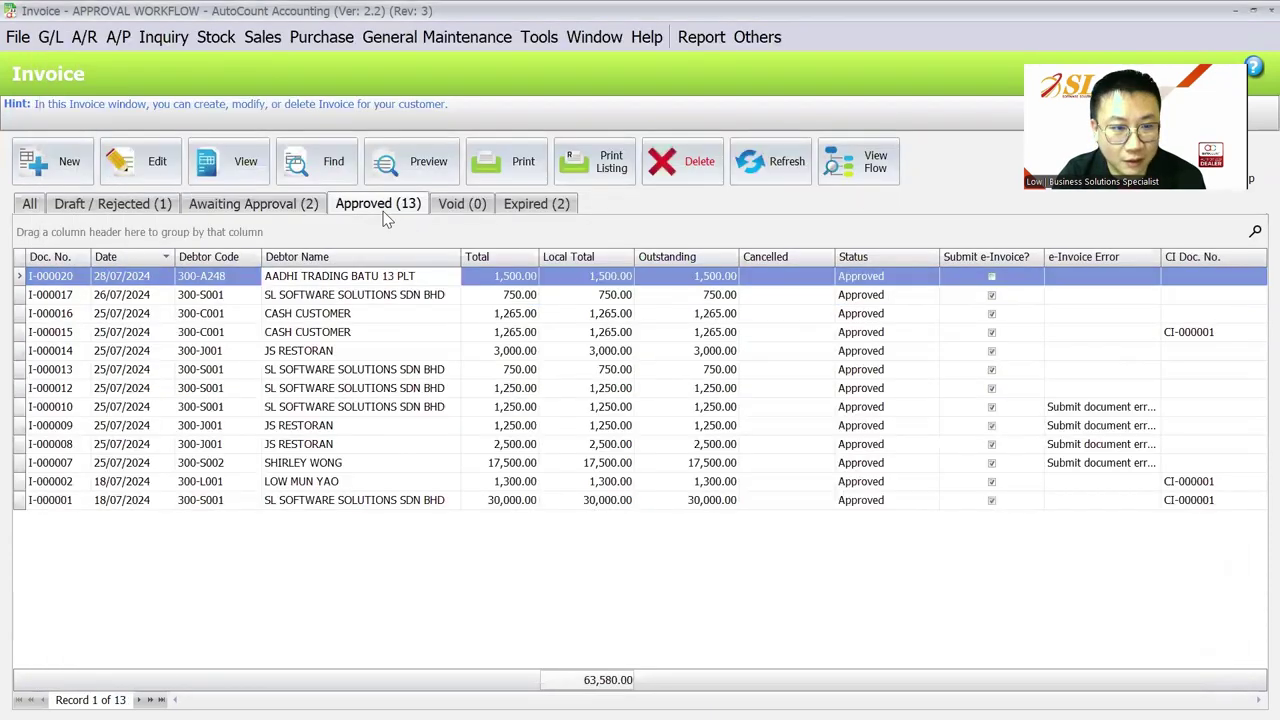
{"action": "left_click", "coordinate": [426, 279]}
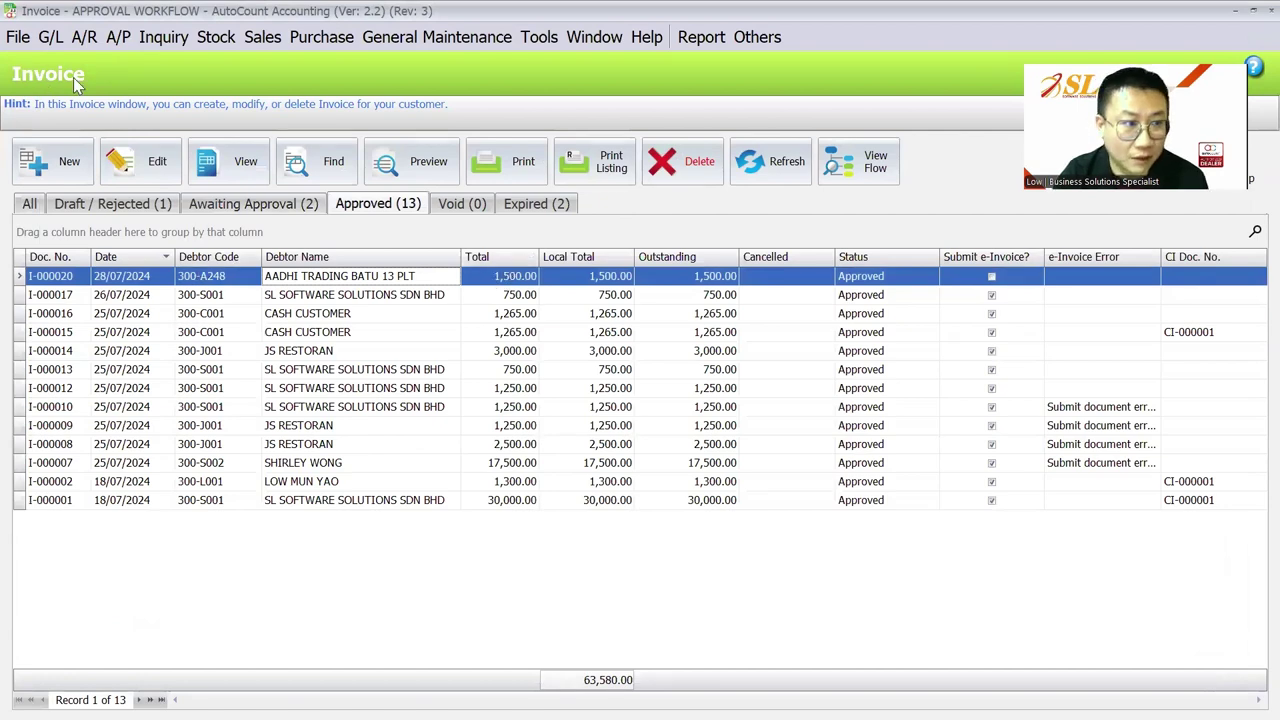
Step: Create a JS RESTORAN invoice with one LAPTOP at 1,000.00 and save it as a draft
{"action": "left_click", "coordinate": [52, 152]}
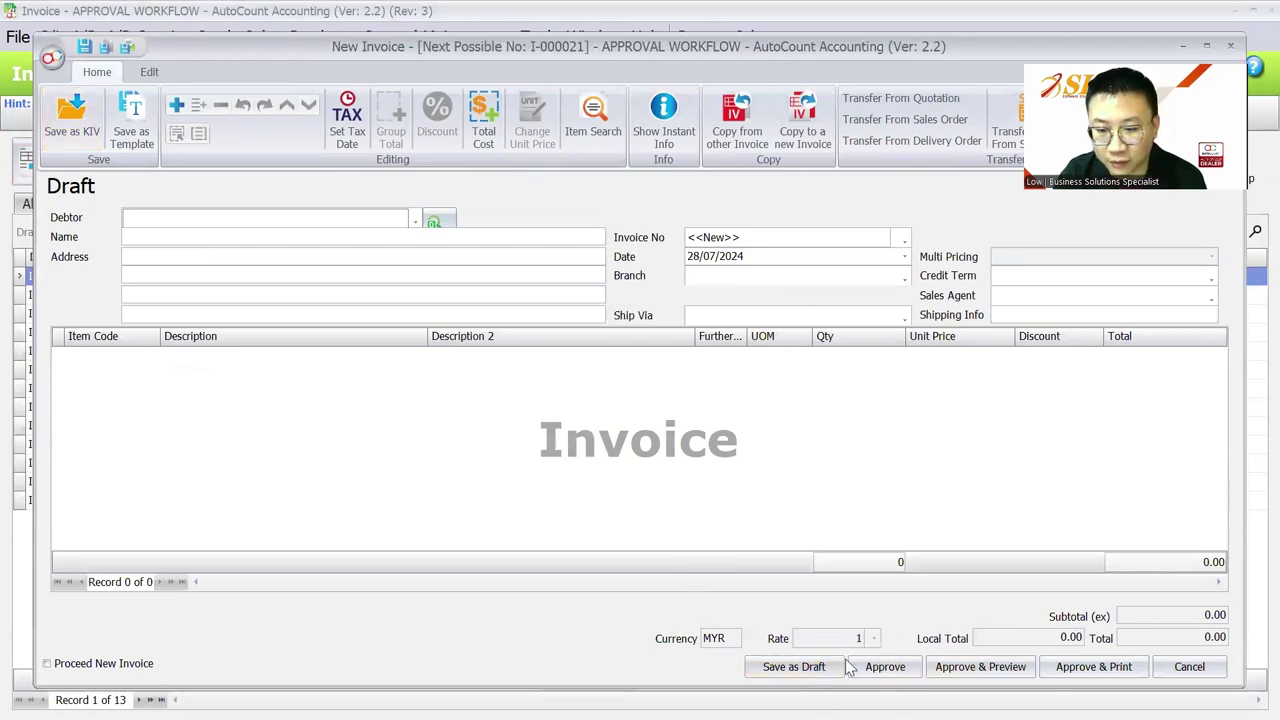
{"action": "left_click", "coordinate": [218, 228]}
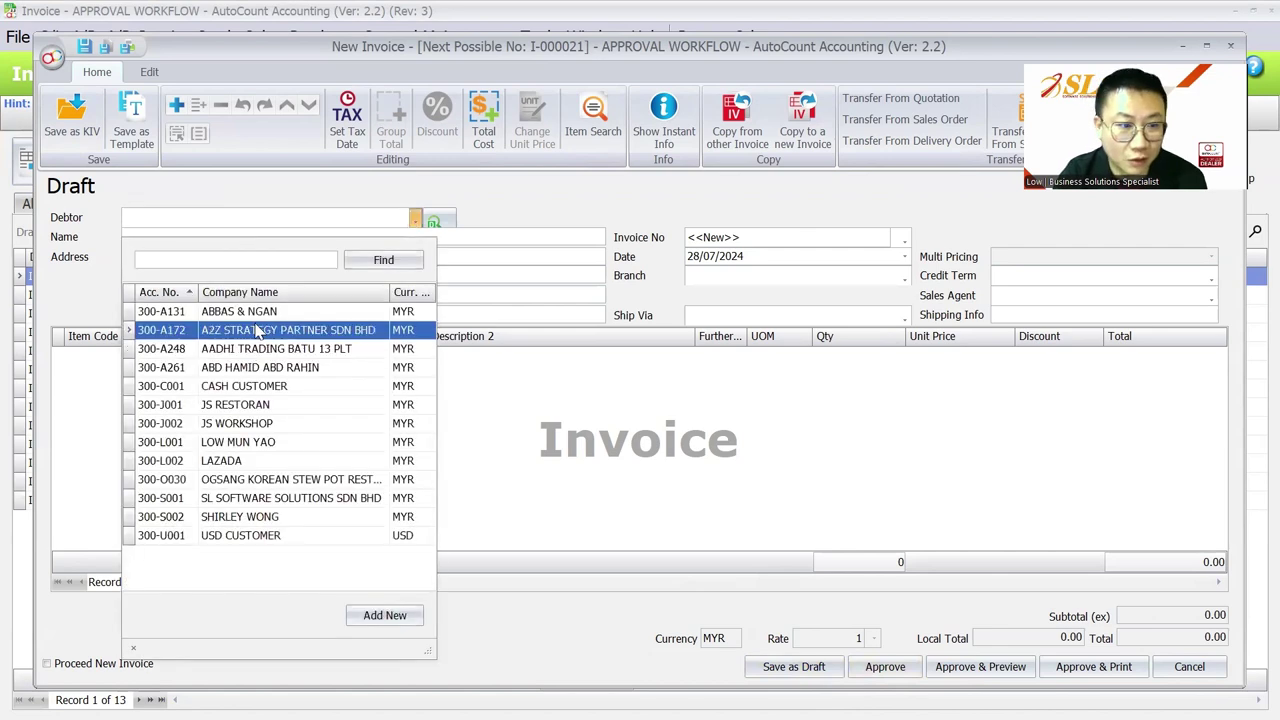
{"action": "left_click", "coordinate": [262, 404]}
{"action": "right_click", "coordinate": [229, 378]}
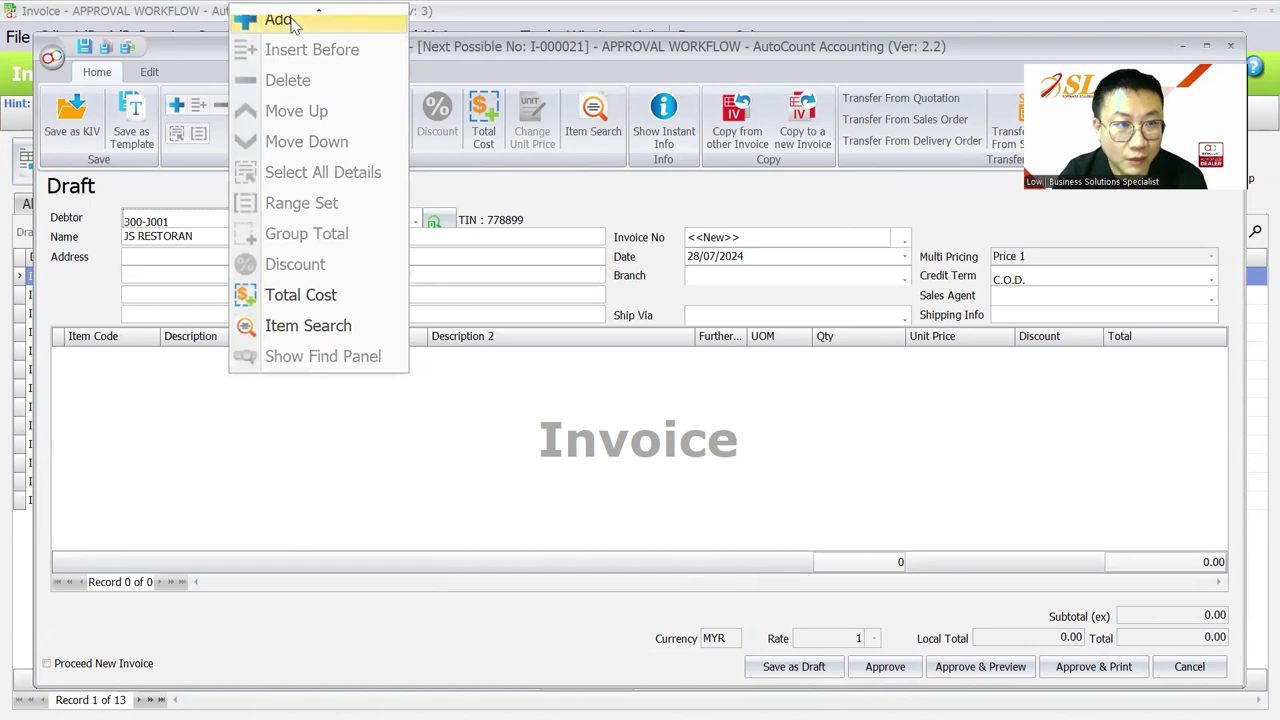
{"action": "left_click", "coordinate": [280, 20]}
{"action": "left_click", "coordinate": [130, 360]}
{"action": "left_click", "coordinate": [146, 456]}
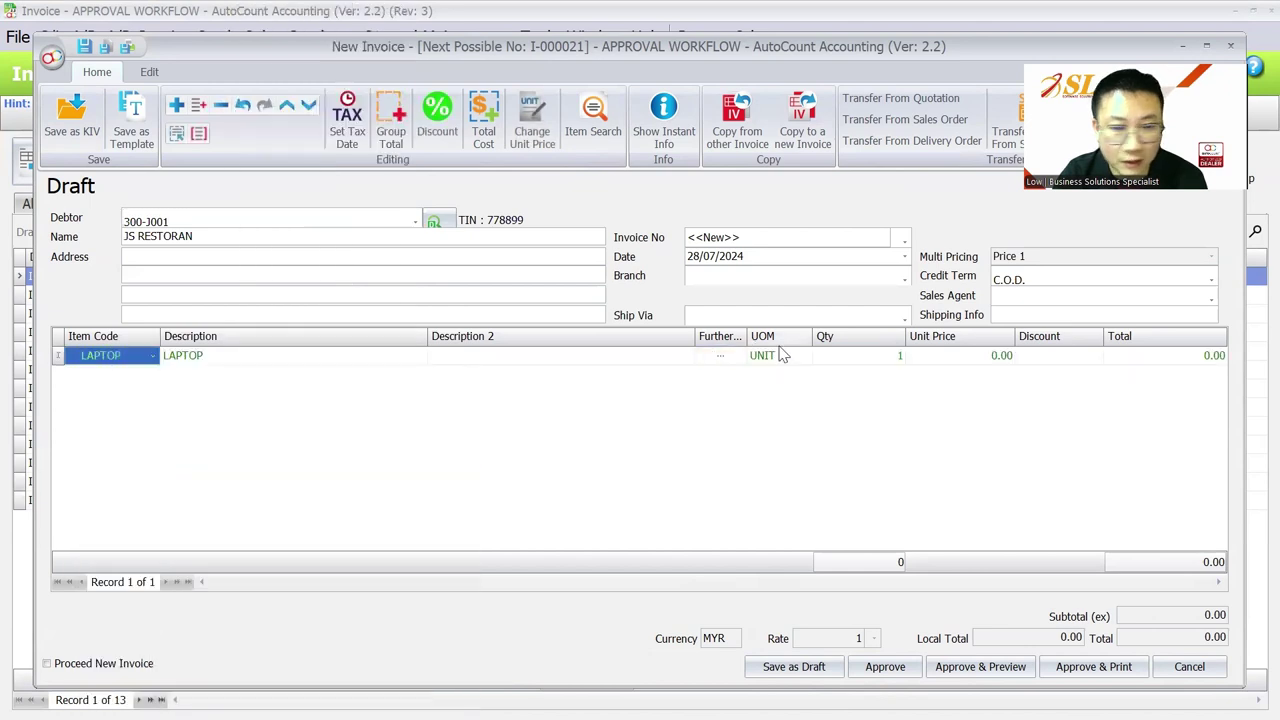
{"action": "left_click", "coordinate": [928, 356]}
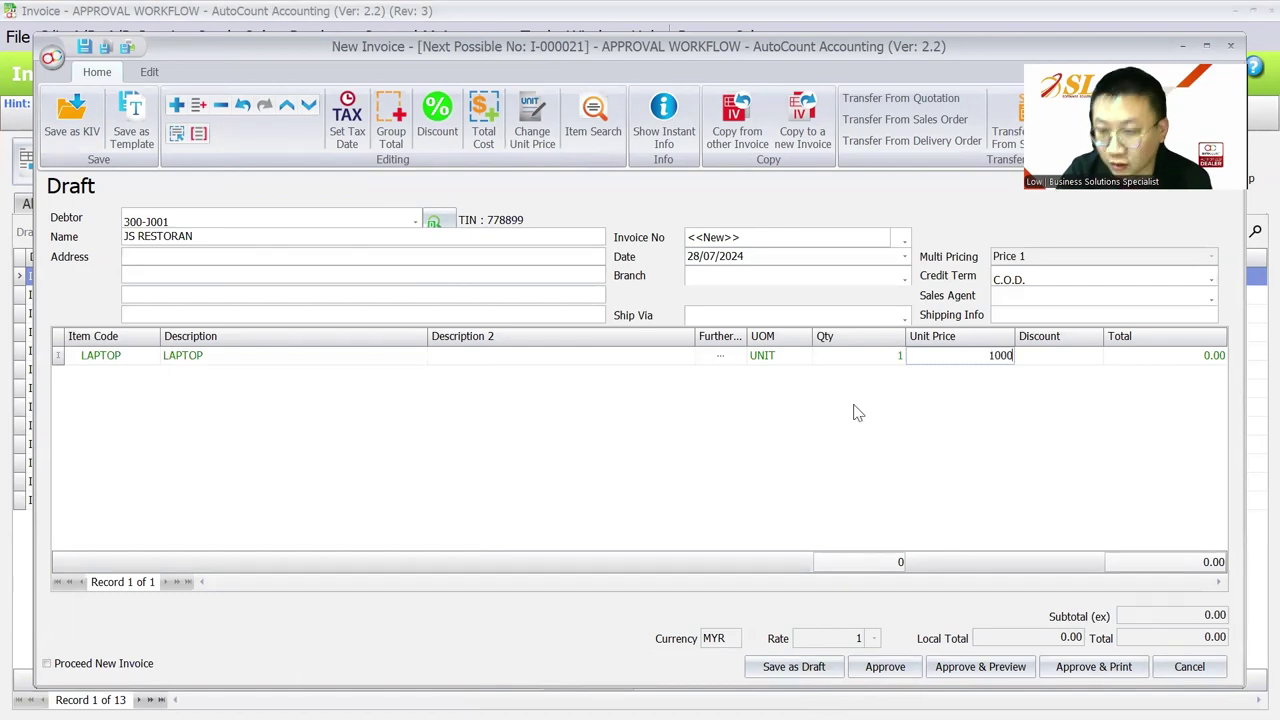
{"action": "key", "text": "Return"}
{"action": "left_click", "coordinate": [806, 664]}
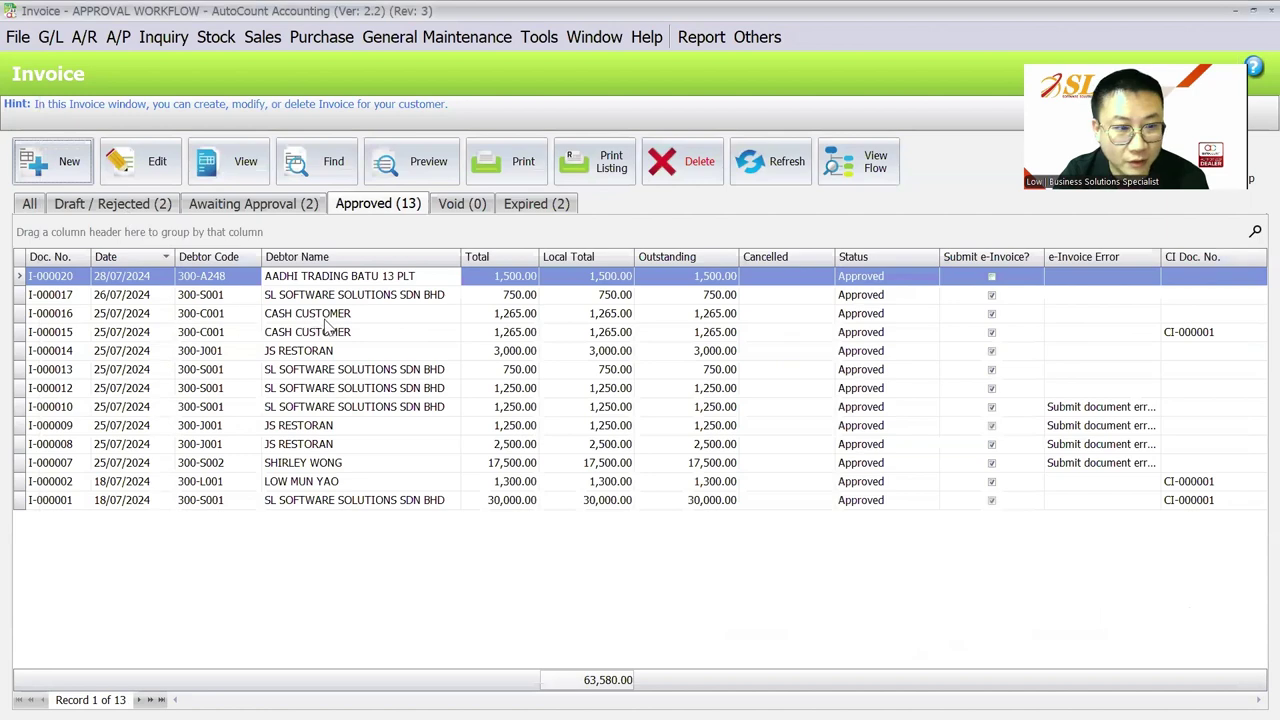
Step: Find draft I-000021 under Draft / Rejected and open it for editing
{"action": "left_click", "coordinate": [113, 203]}
{"action": "left_click", "coordinate": [157, 163]}
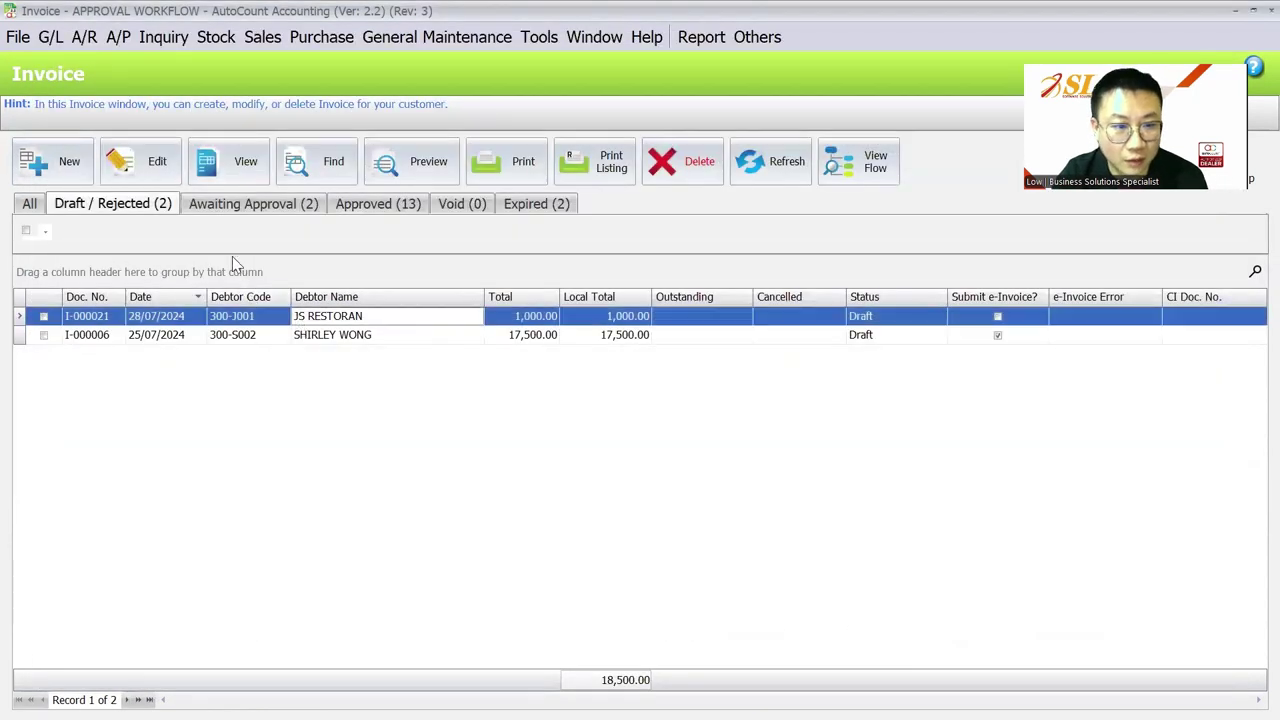
{"action": "left_click", "coordinate": [157, 165]}
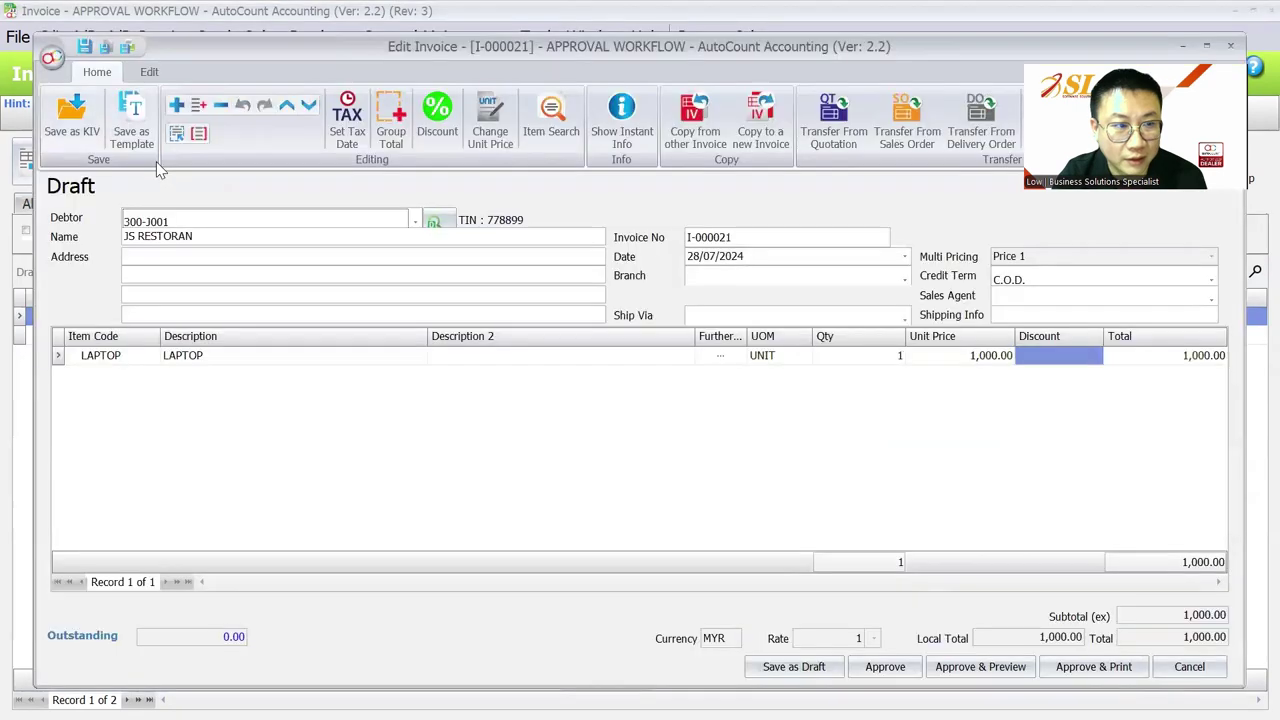
{"action": "left_click", "coordinate": [149, 73]}
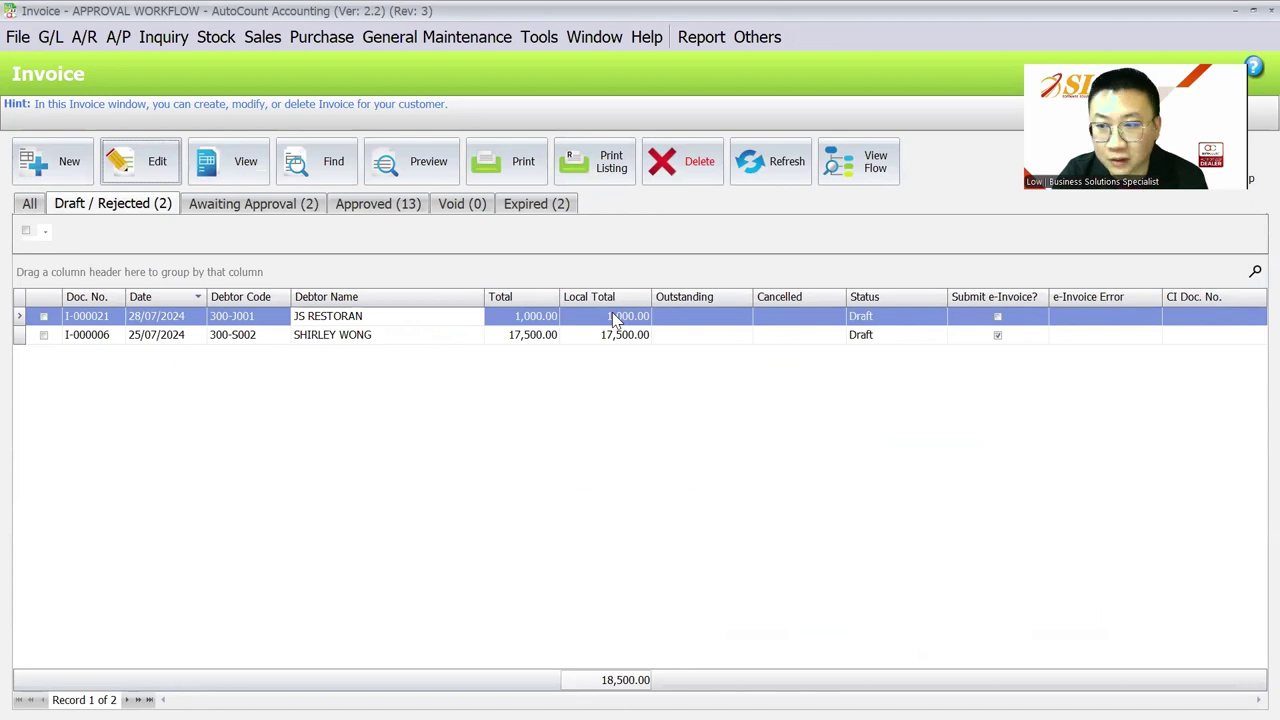
{"action": "left_click", "coordinate": [50, 37]}
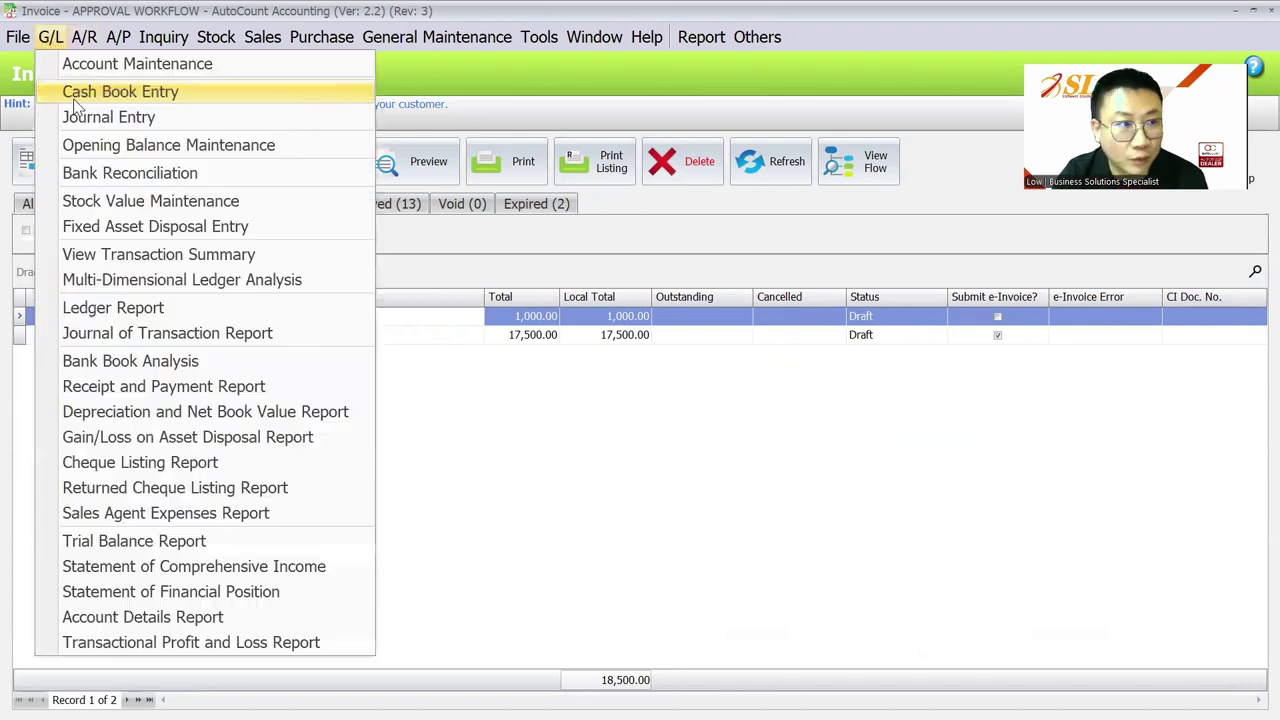
{"action": "left_click", "coordinate": [238, 570]}
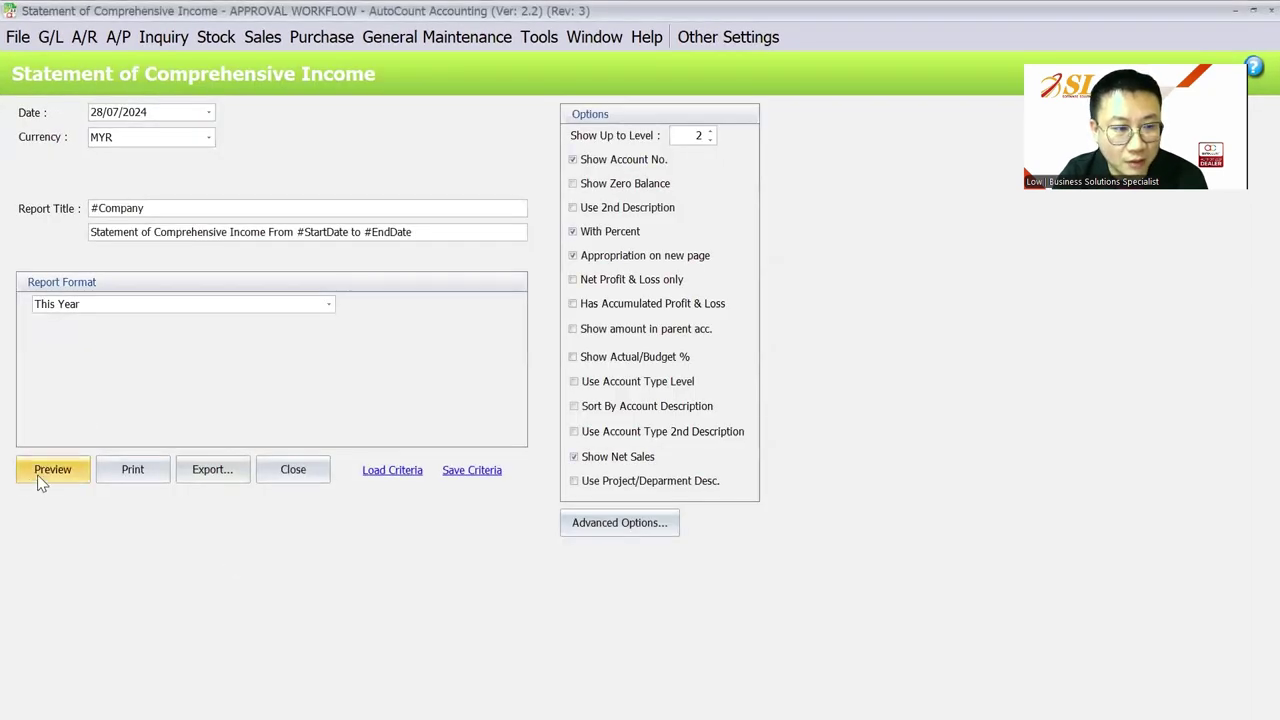
{"action": "left_click", "coordinate": [45, 478]}
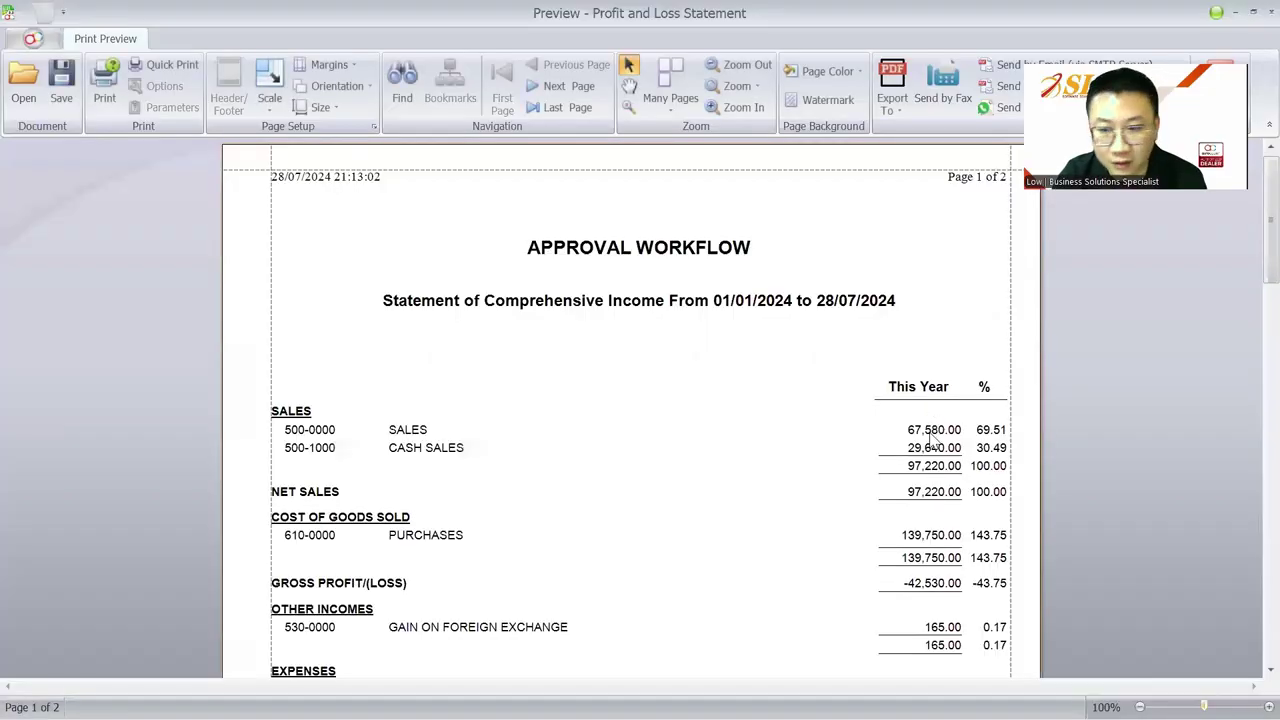
{"action": "double_click", "coordinate": [930, 432]}
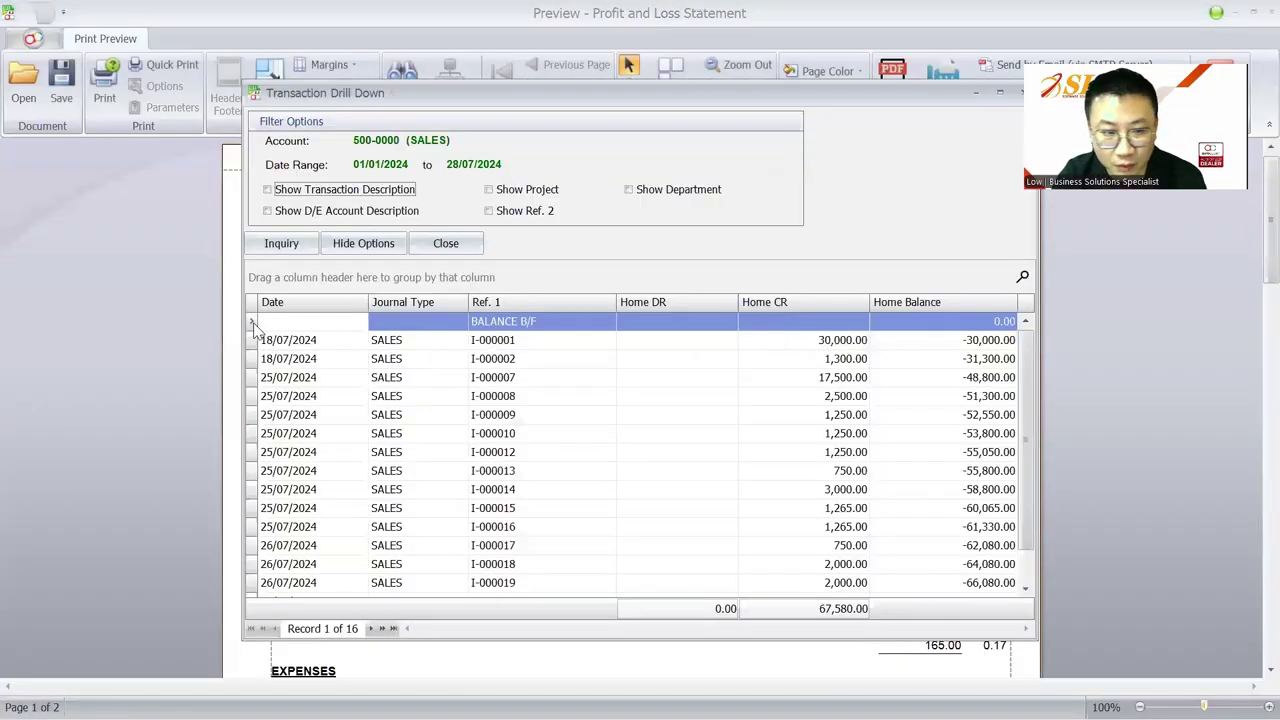
{"action": "scroll", "coordinate": [359, 381], "scroll_direction": "down", "scroll_amount": 1}
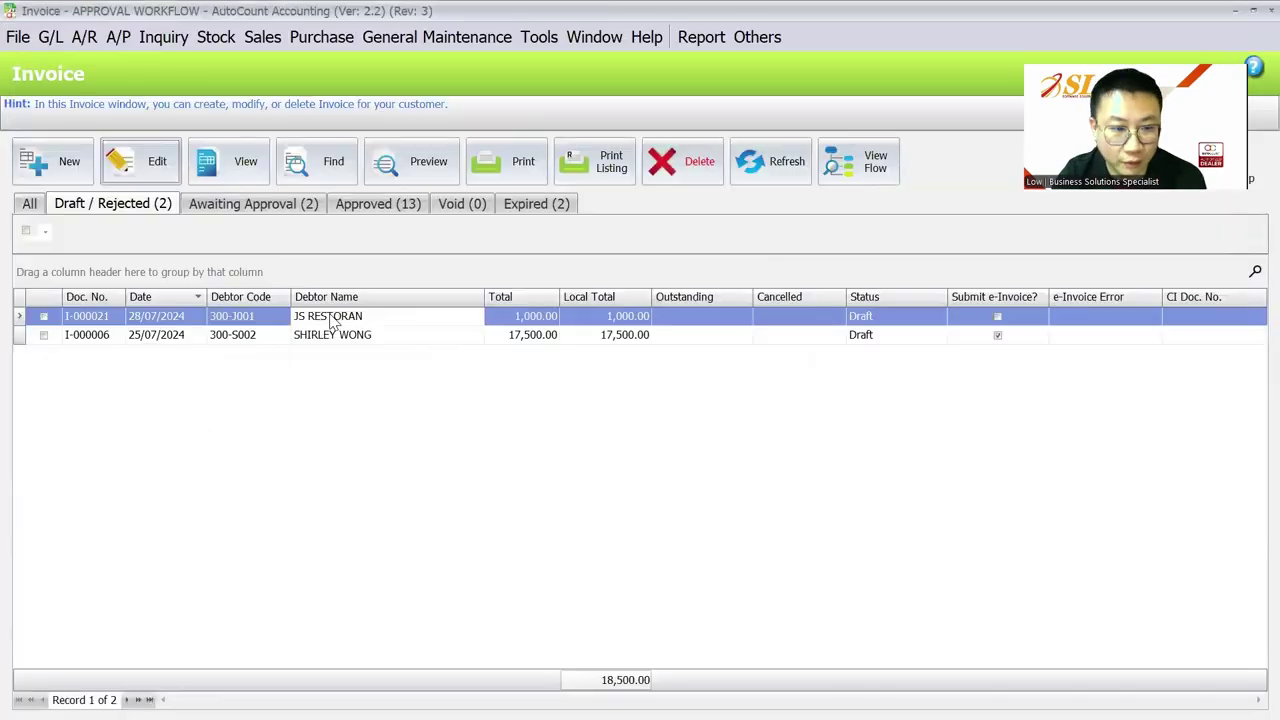
Step: Open invoice I-000021 and approve it
{"action": "double_click", "coordinate": [42, 316]}
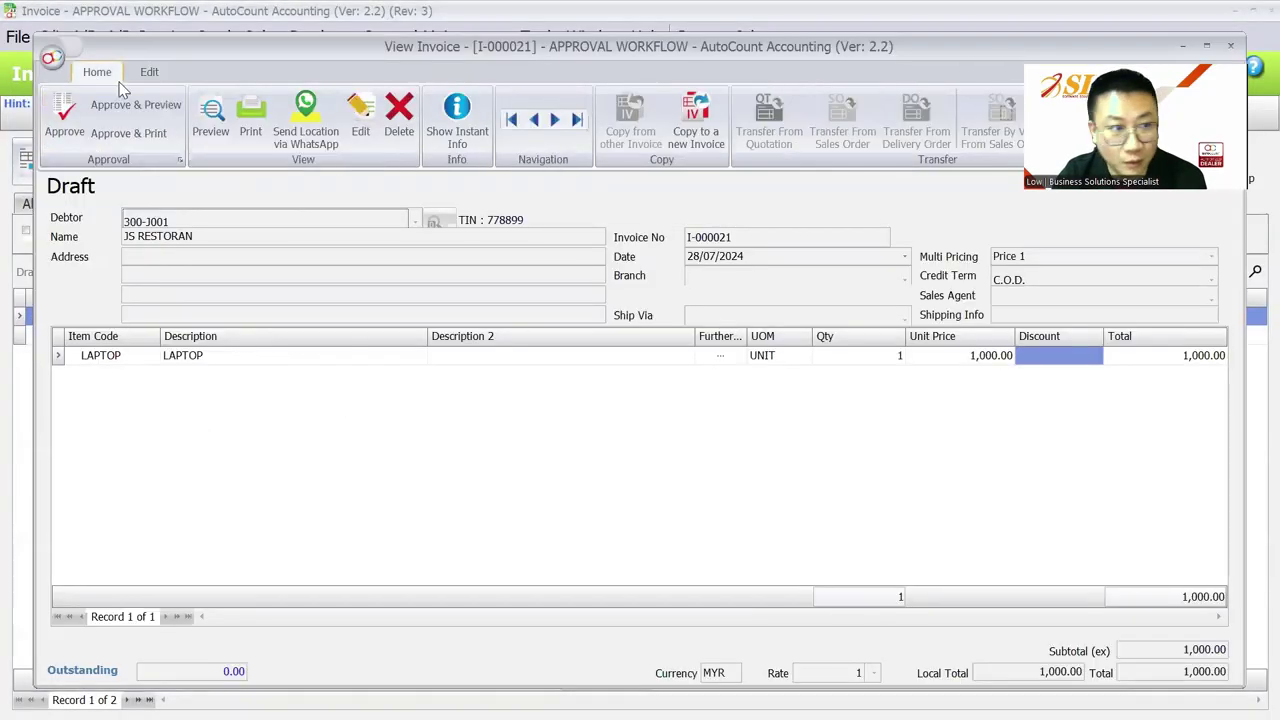
{"action": "left_click", "coordinate": [60, 118]}
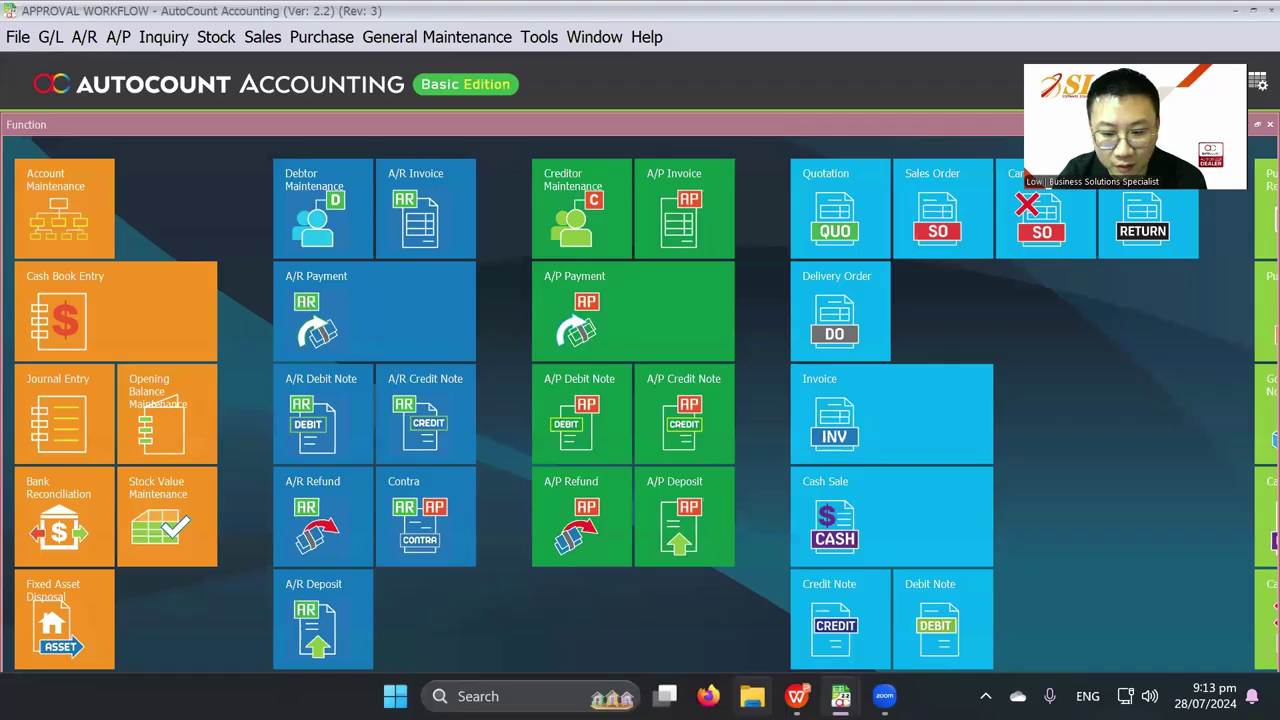
{"action": "left_click", "coordinate": [775, 594]}
Step: Preview the Statement of Comprehensive Income and drill into SALES 68,580.00 to find I-000021
{"action": "left_click", "coordinate": [50, 36]}
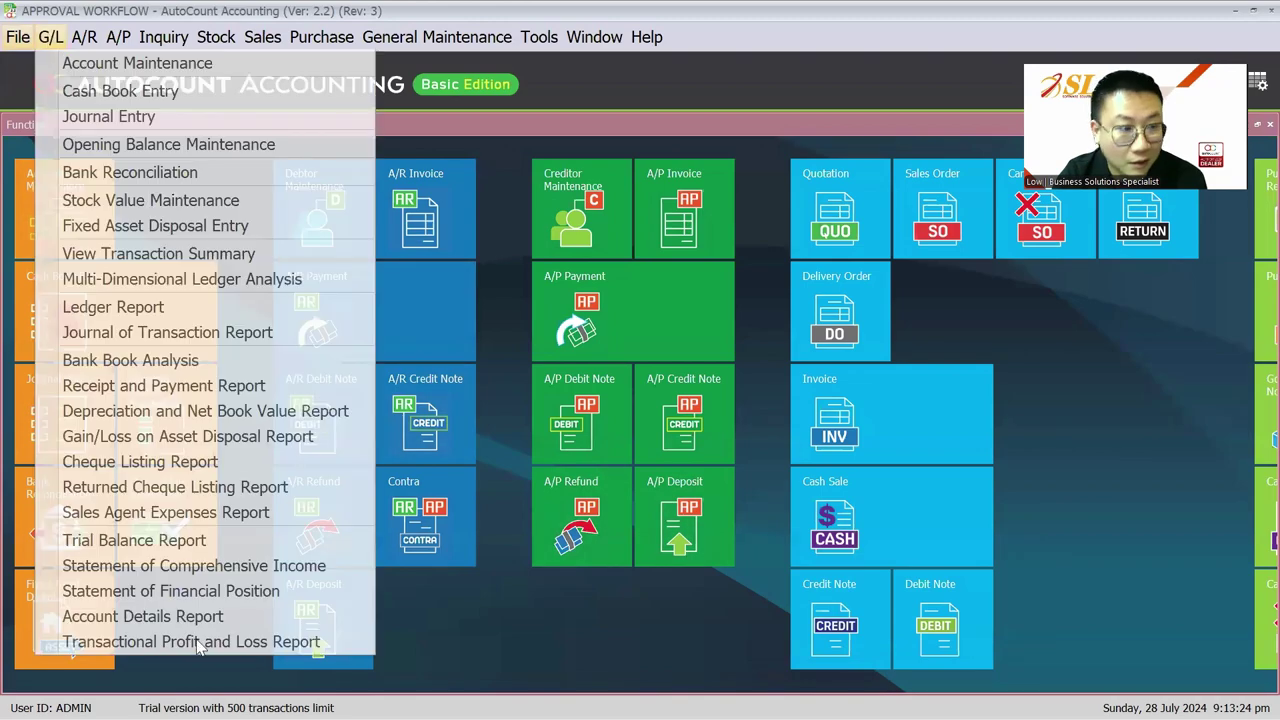
{"action": "left_click", "coordinate": [205, 566]}
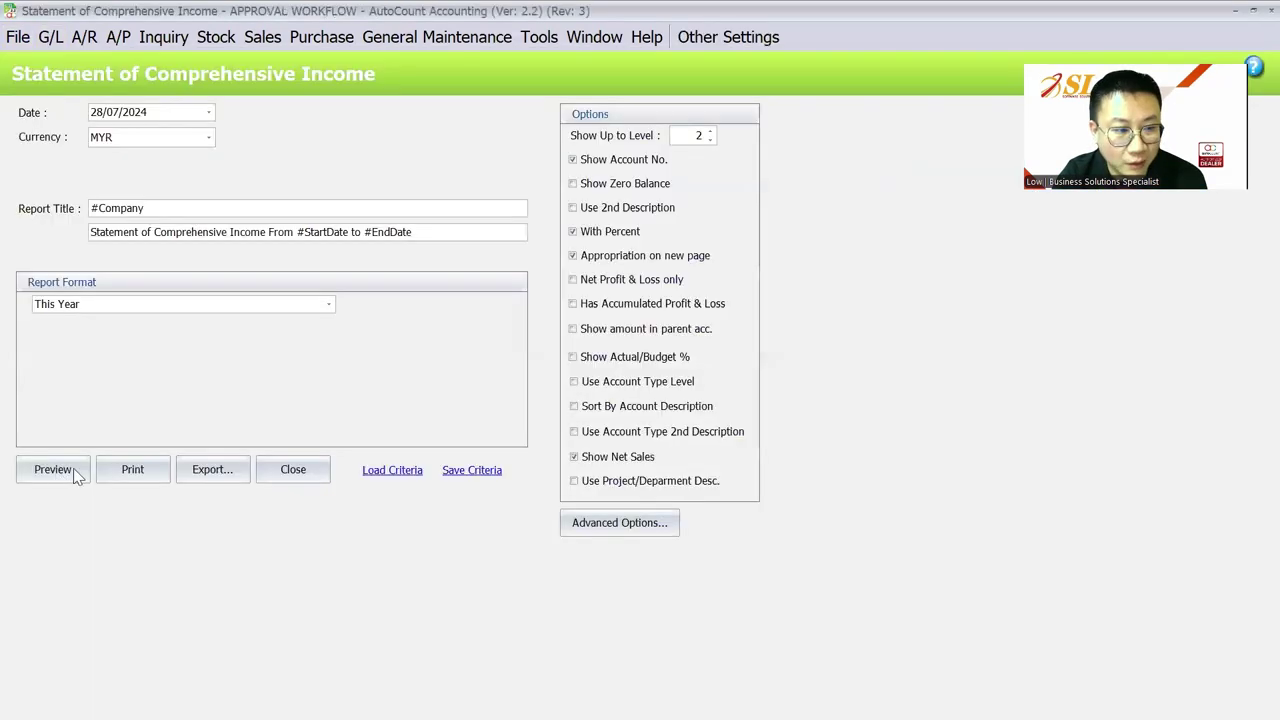
{"action": "left_click", "coordinate": [77, 474]}
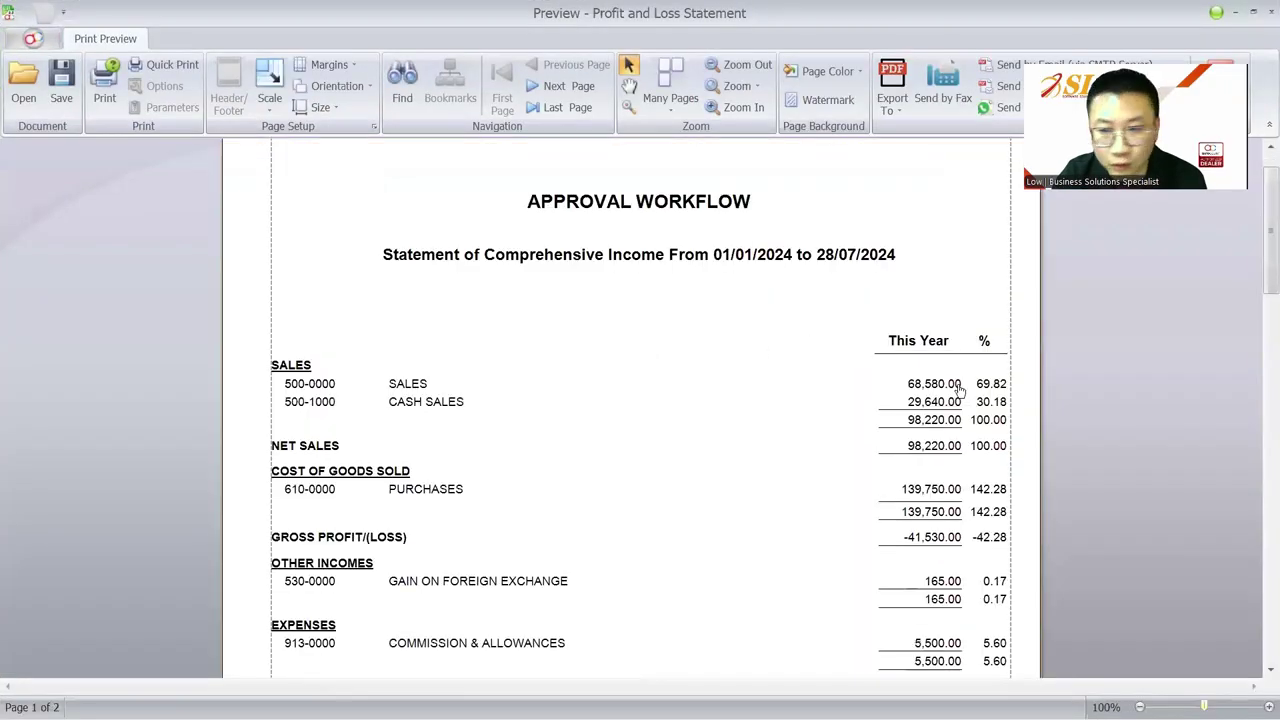
{"action": "double_click", "coordinate": [958, 389]}
{"action": "left_click", "coordinate": [414, 588]}
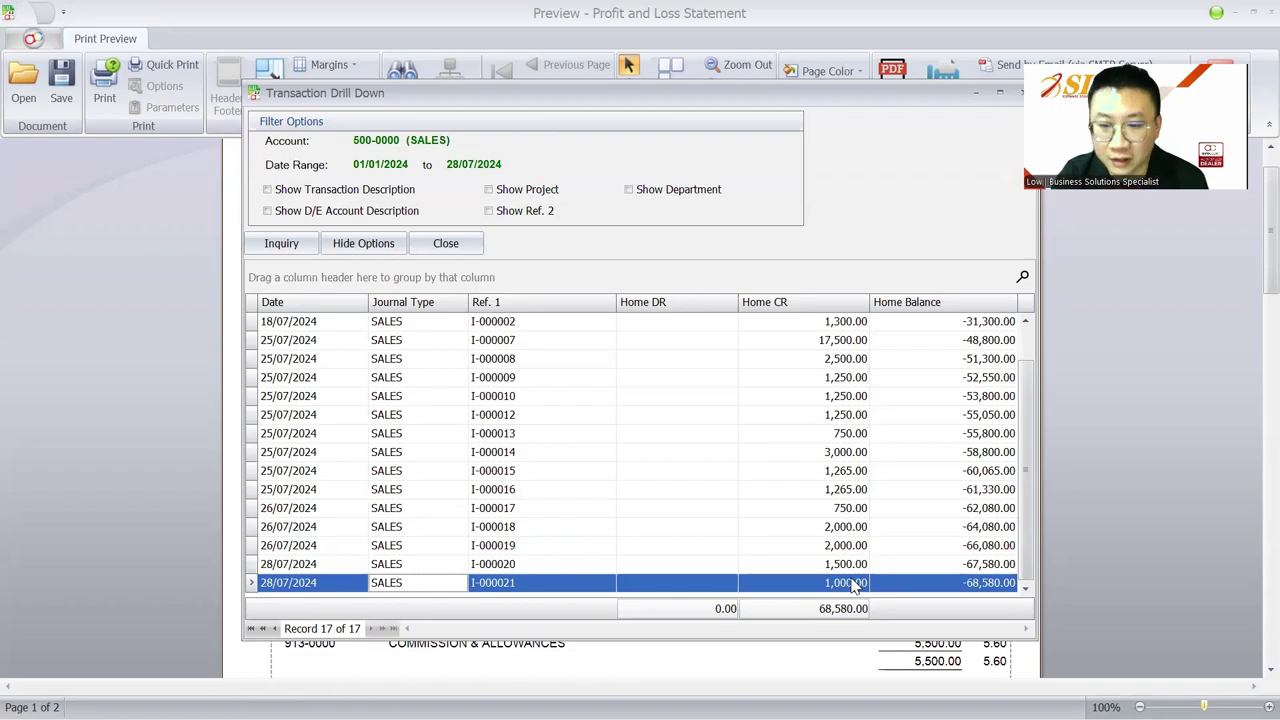
{"action": "key", "text": "Escape"}
{"action": "key", "text": "Escape"}
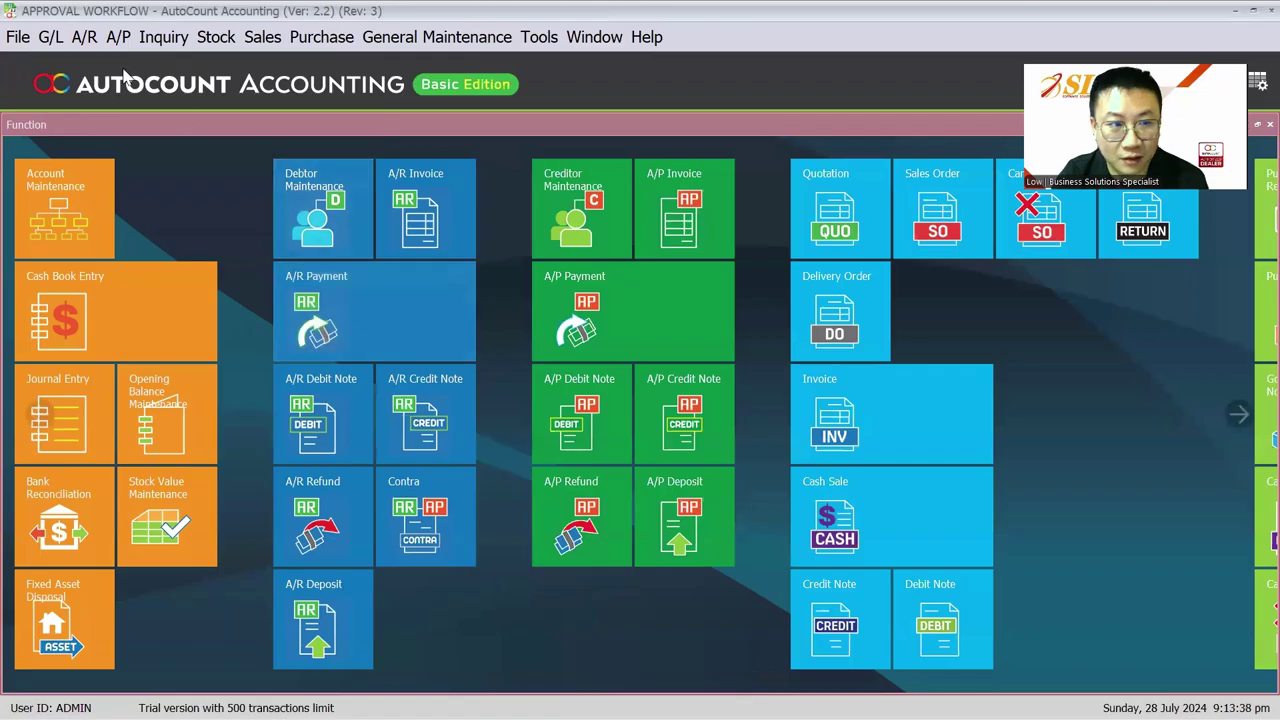
Step: Review all invoice statuses, then filter to the Expired invoices I-000004 and I-000003
{"action": "left_click", "coordinate": [262, 37]}
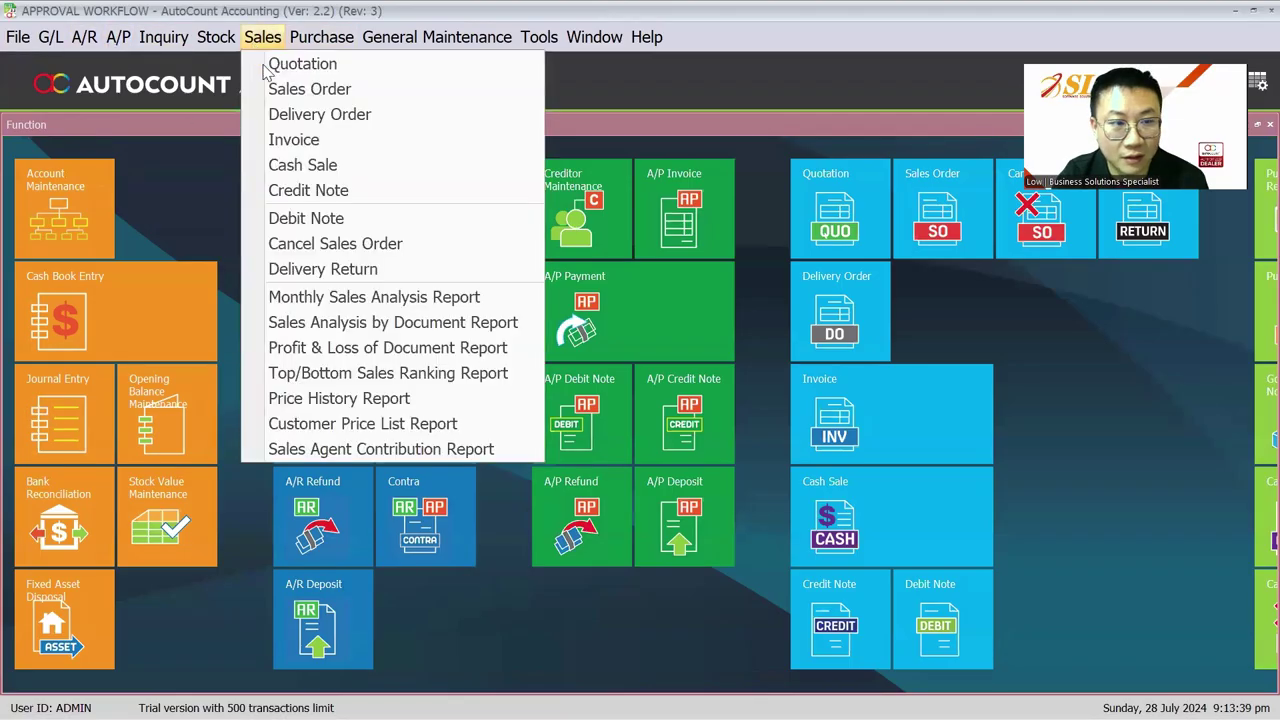
{"action": "left_click", "coordinate": [294, 140]}
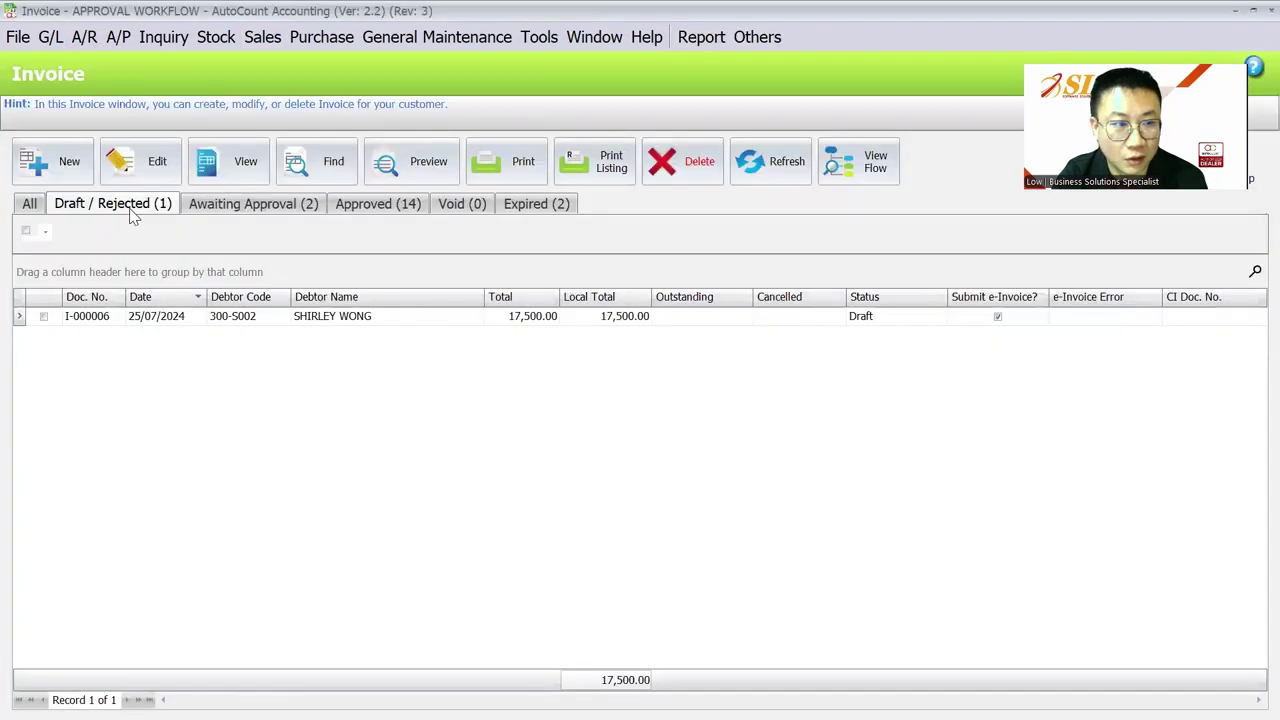
{"action": "left_click", "coordinate": [30, 204]}
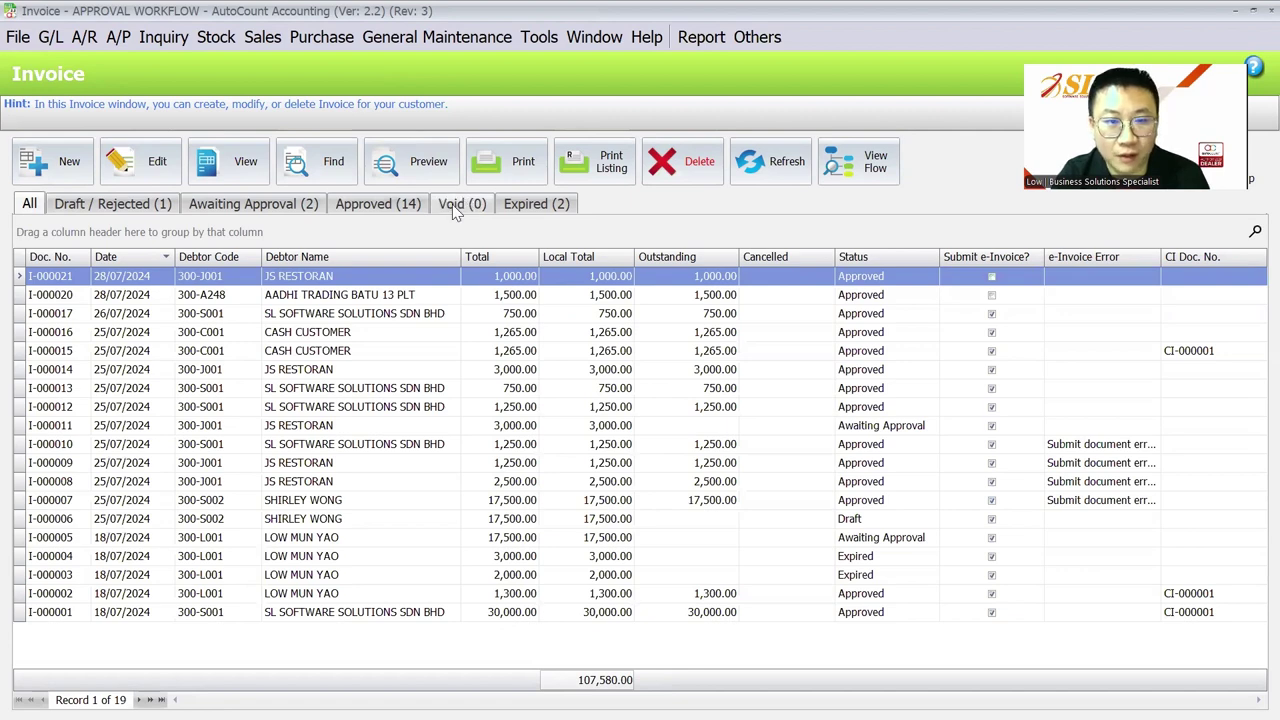
{"action": "left_click", "coordinate": [541, 204]}
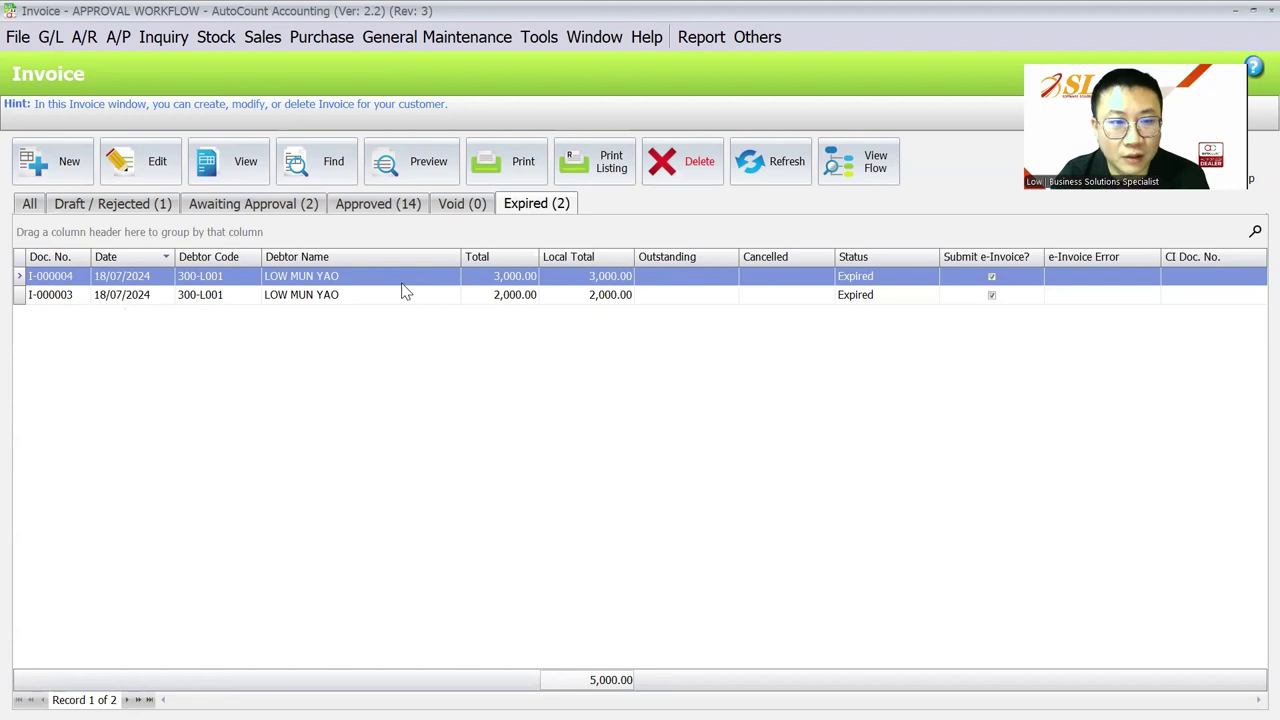
Step: Glance at the received payments records, then open the program Options
{"action": "left_click", "coordinate": [86, 38]}
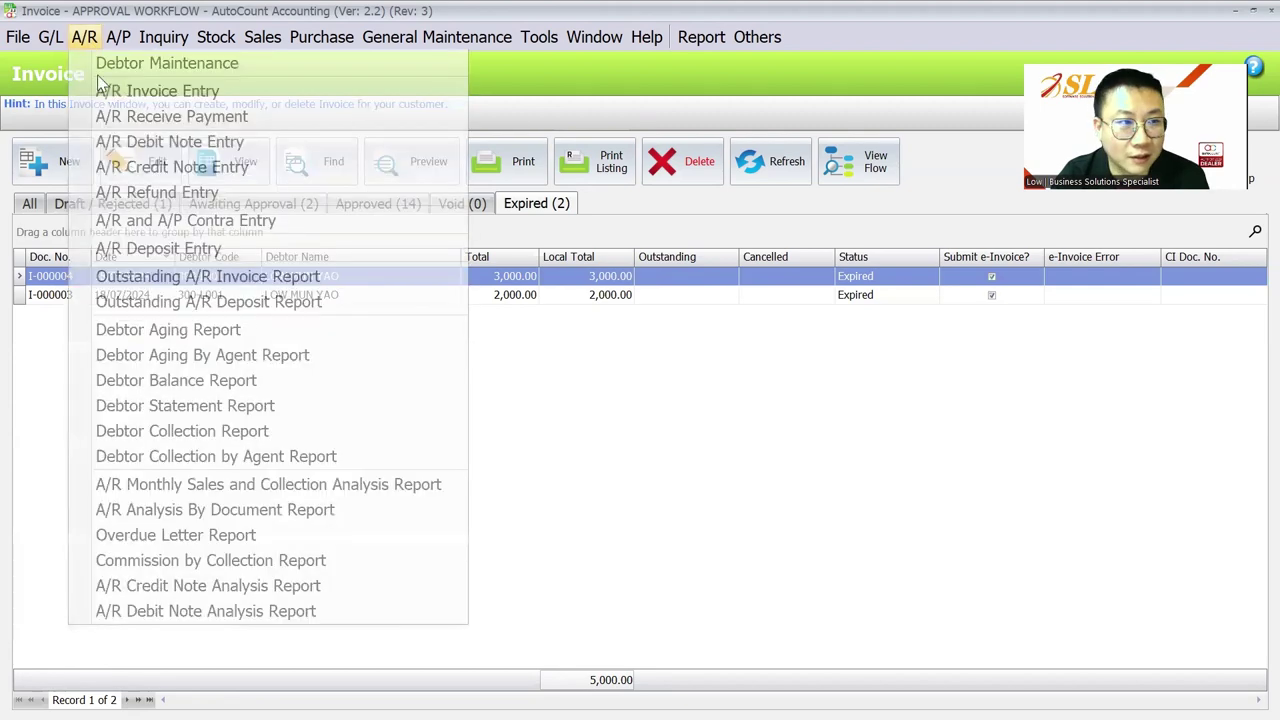
{"action": "left_click", "coordinate": [128, 117]}
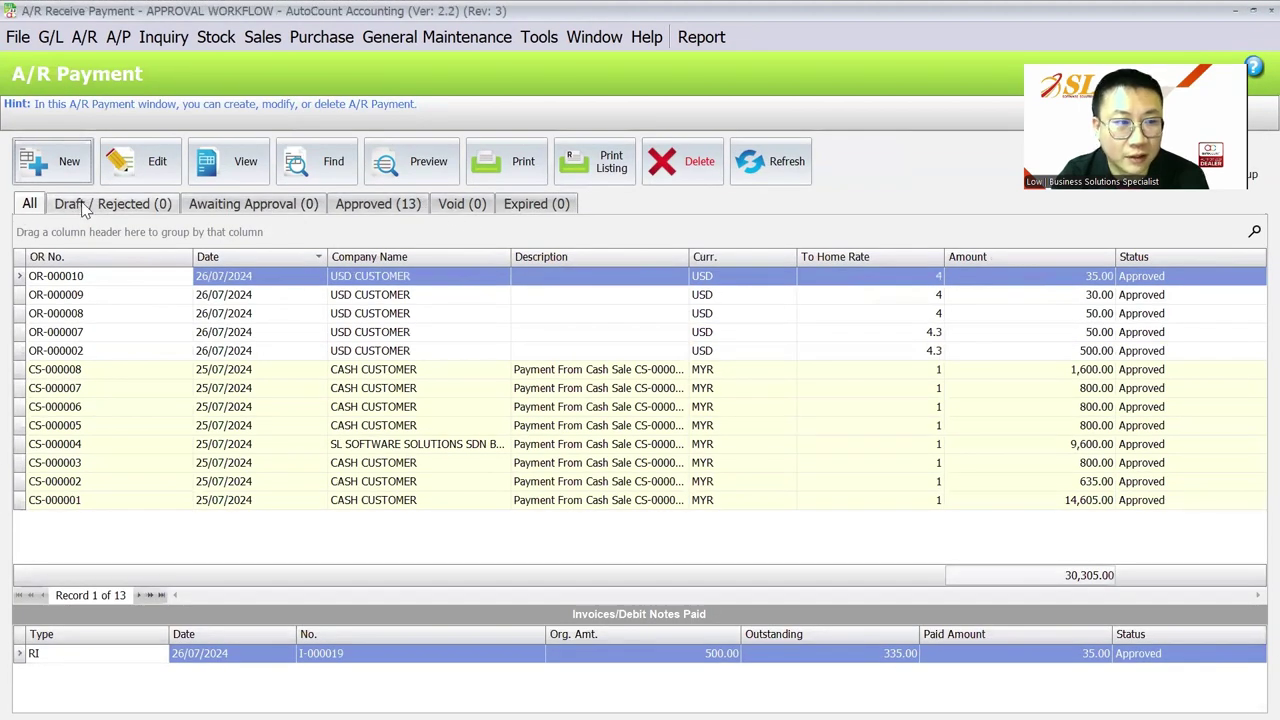
{"action": "left_click", "coordinate": [545, 42]}
{"action": "mouse_move", "coordinate": [618, 519]}
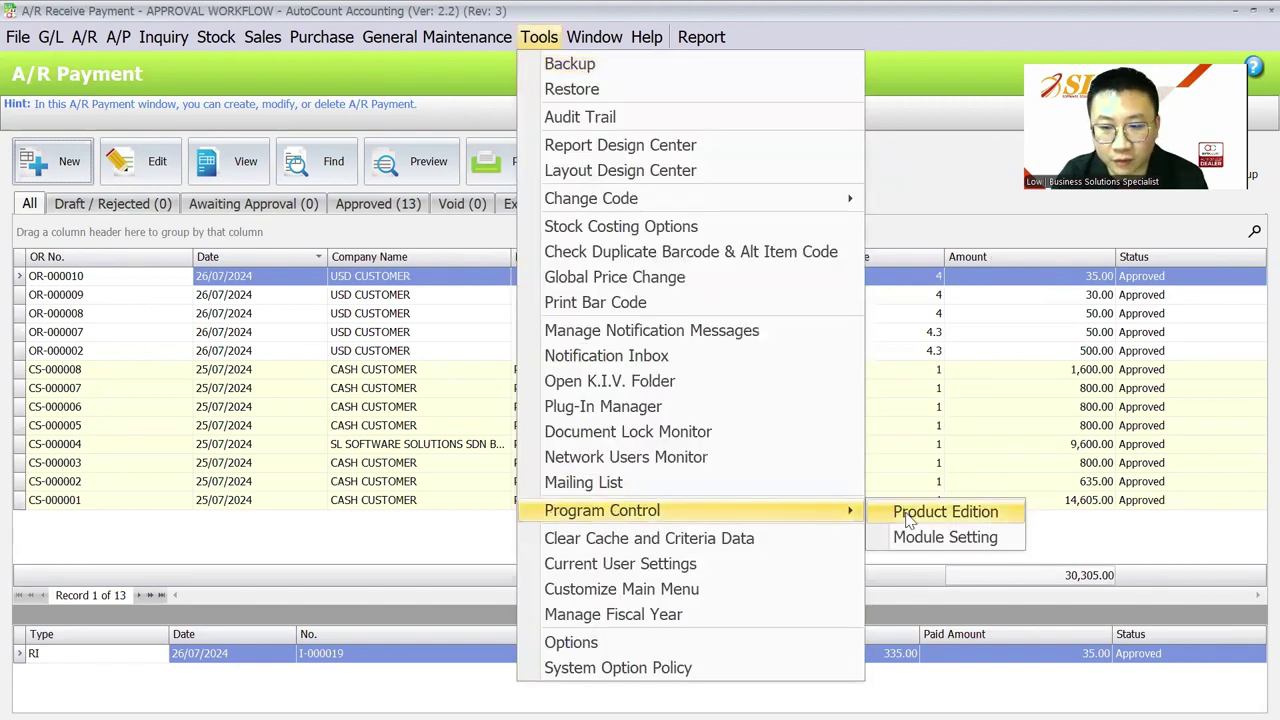
{"action": "left_click", "coordinate": [628, 644]}
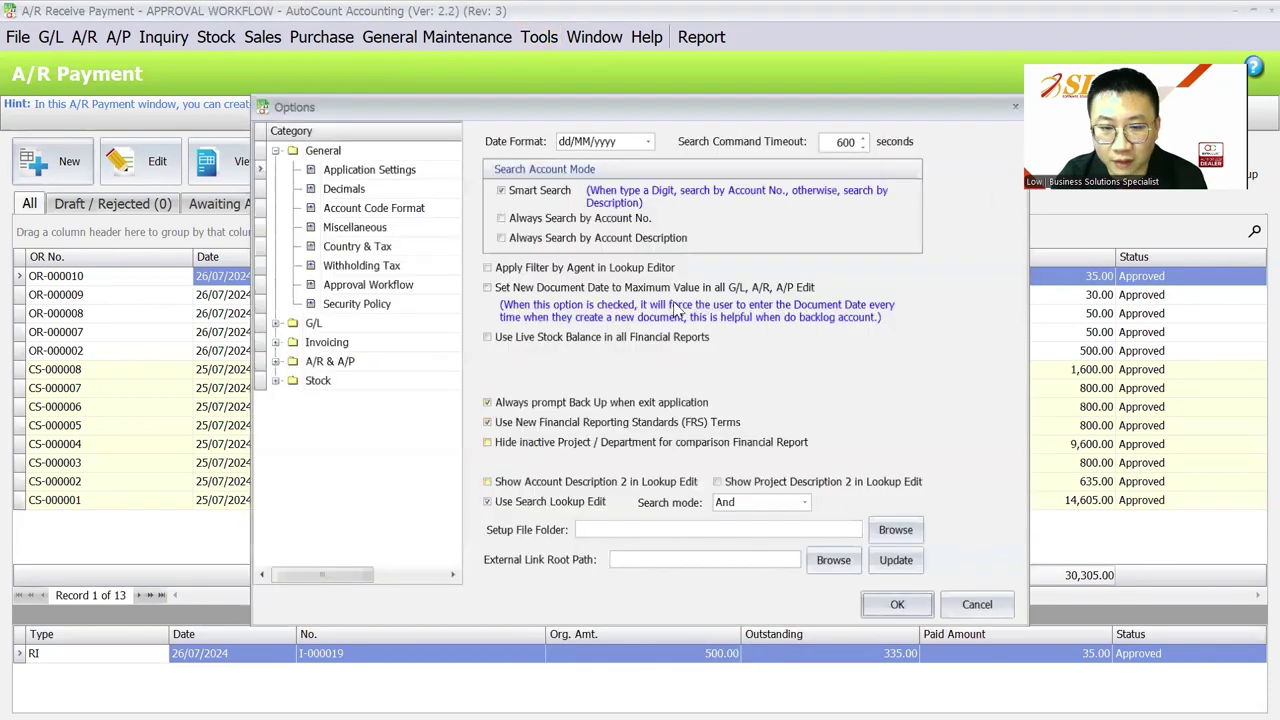
Step: Enable e-Invoice from 25/07/2024 with consolidated e-Invoices allowed, and save the options
{"action": "left_click", "coordinate": [400, 264]}
{"action": "left_click", "coordinate": [405, 284]}
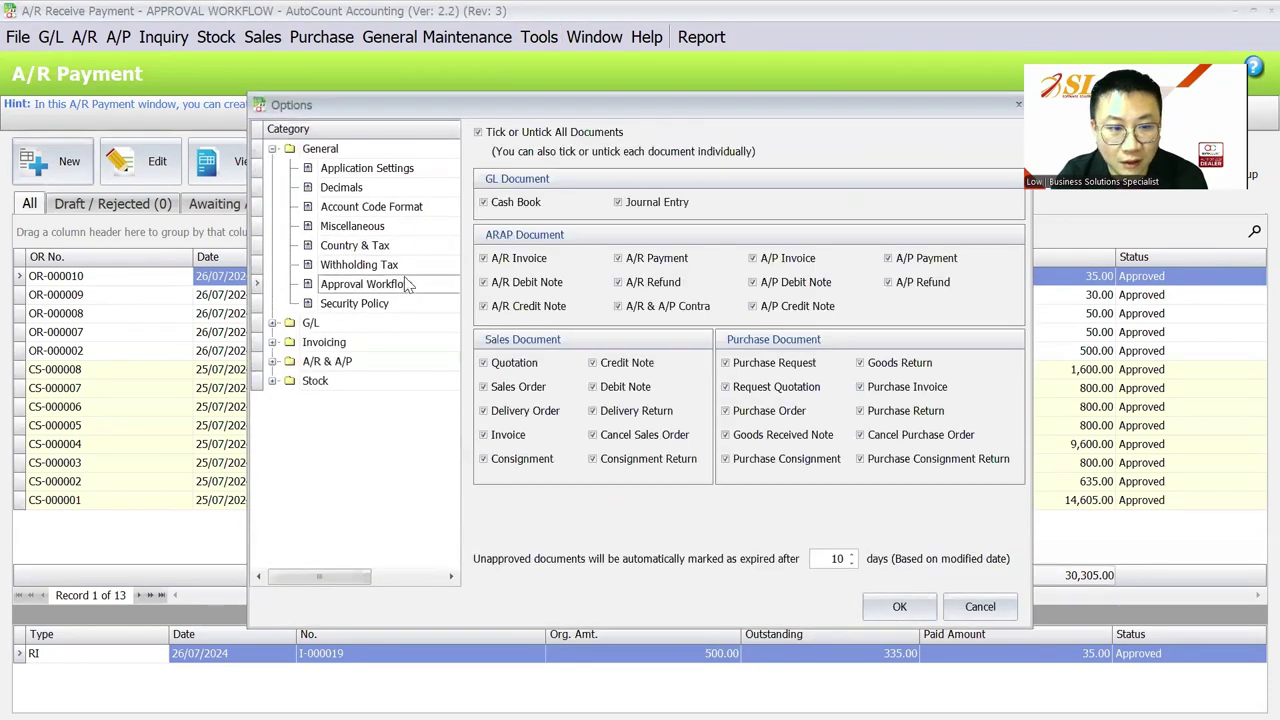
{"action": "left_click", "coordinate": [408, 246]}
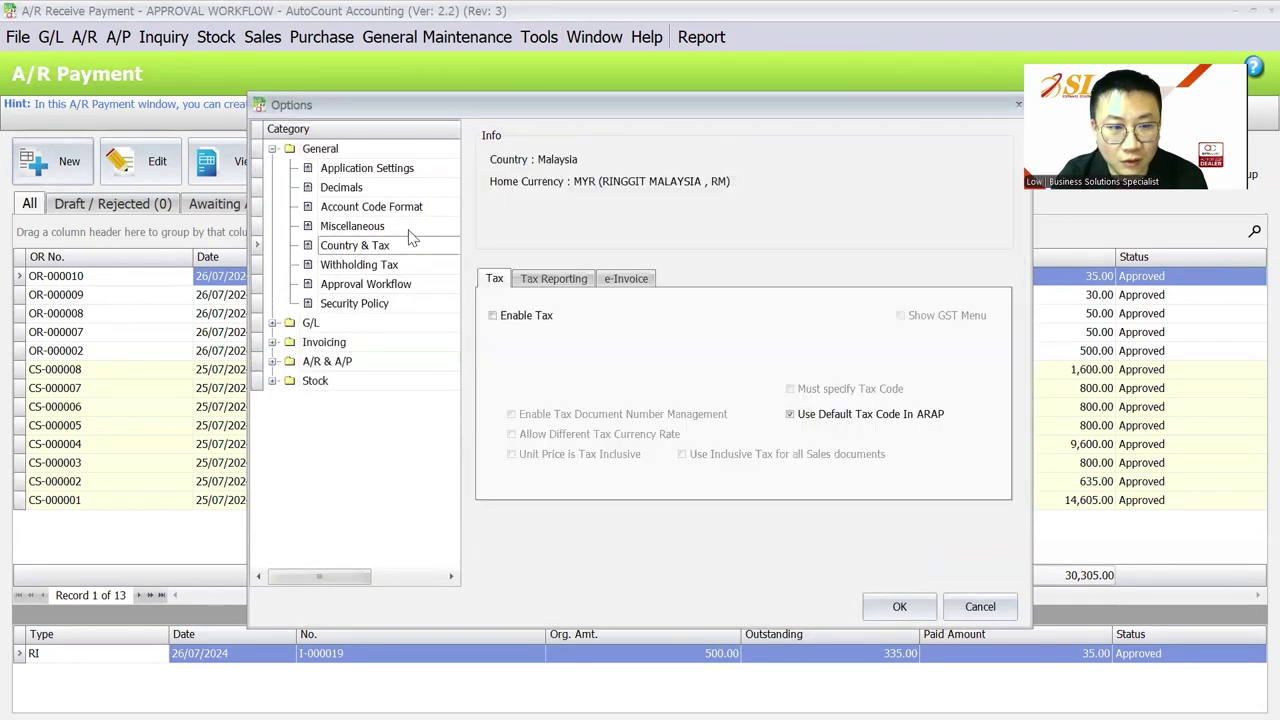
{"action": "left_click", "coordinate": [640, 280]}
{"action": "left_click", "coordinate": [538, 312]}
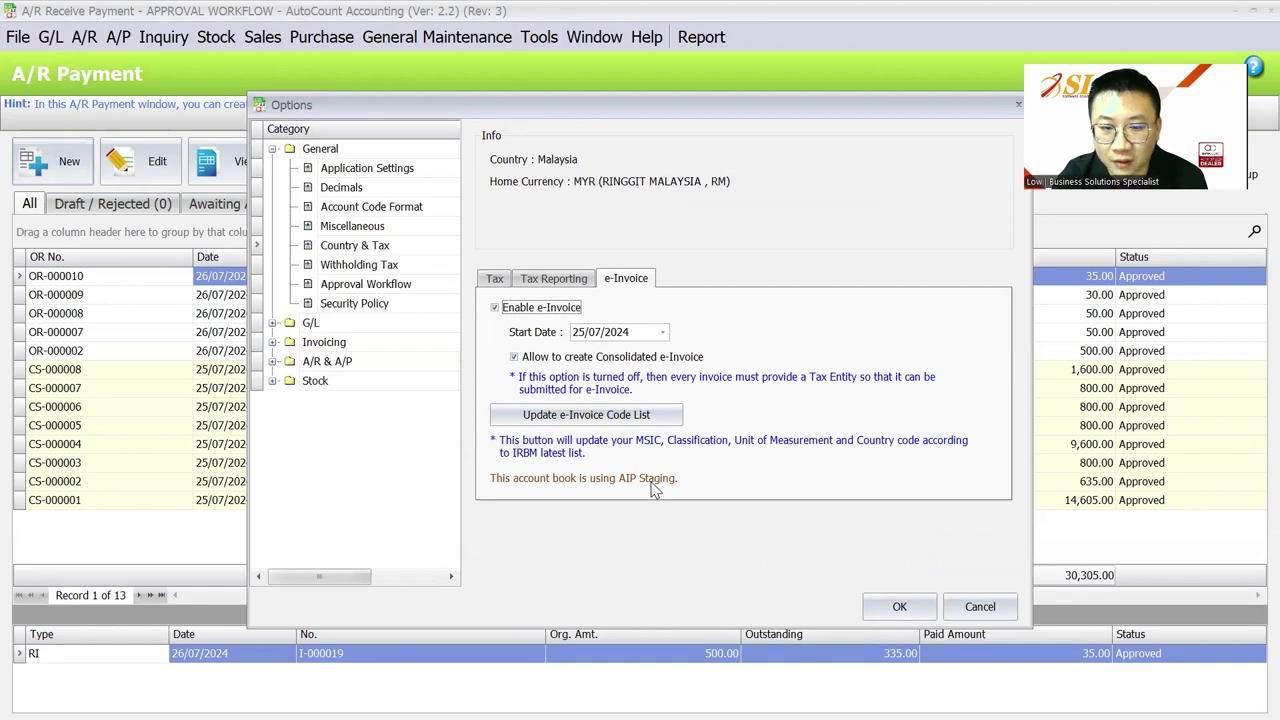
{"action": "left_click", "coordinate": [899, 606]}
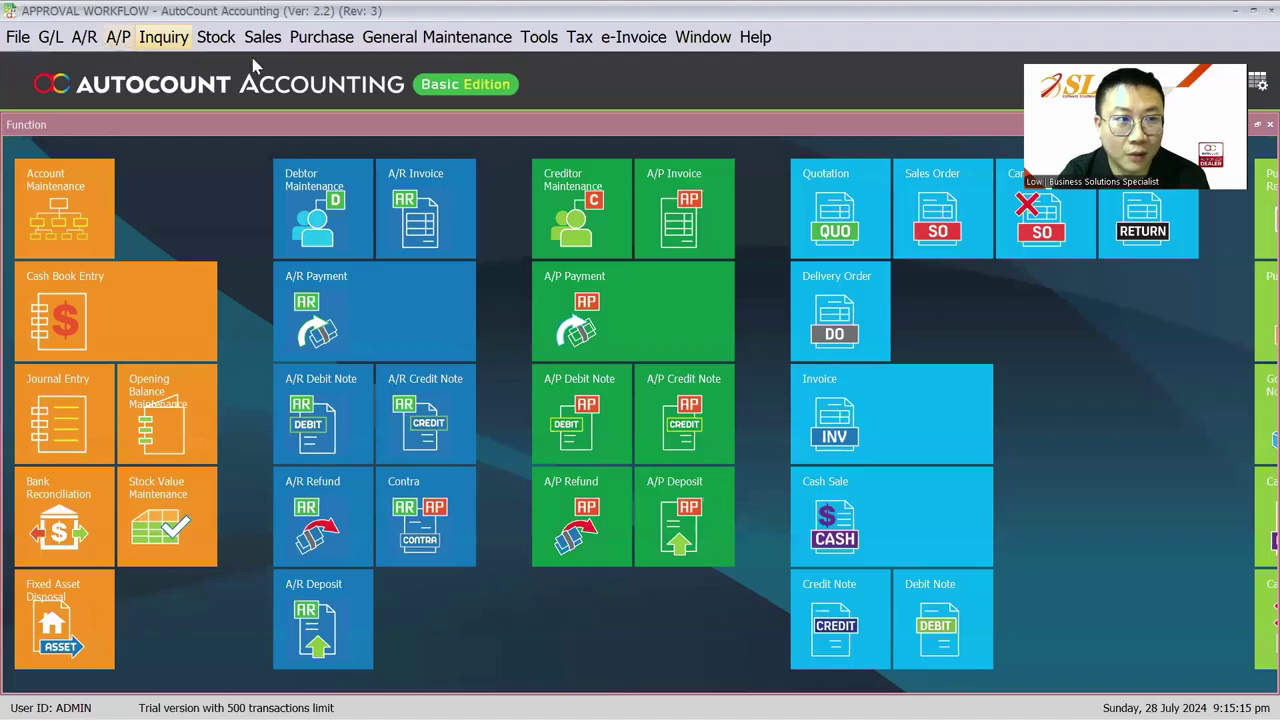
Step: Open the Sales Invoice list, check the invoices' e-Invoice statuses, and start a new invoice
{"action": "left_click", "coordinate": [117, 37]}
{"action": "mouse_move", "coordinate": [262, 37]}
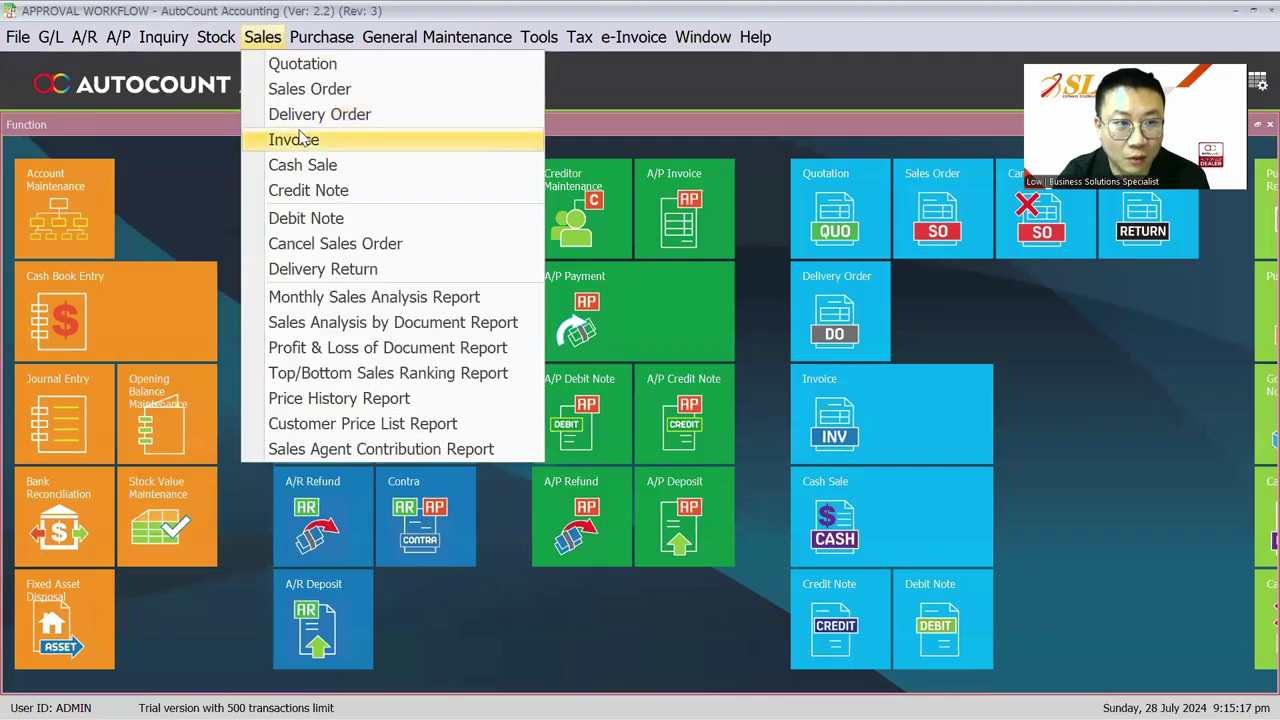
{"action": "left_click", "coordinate": [300, 139]}
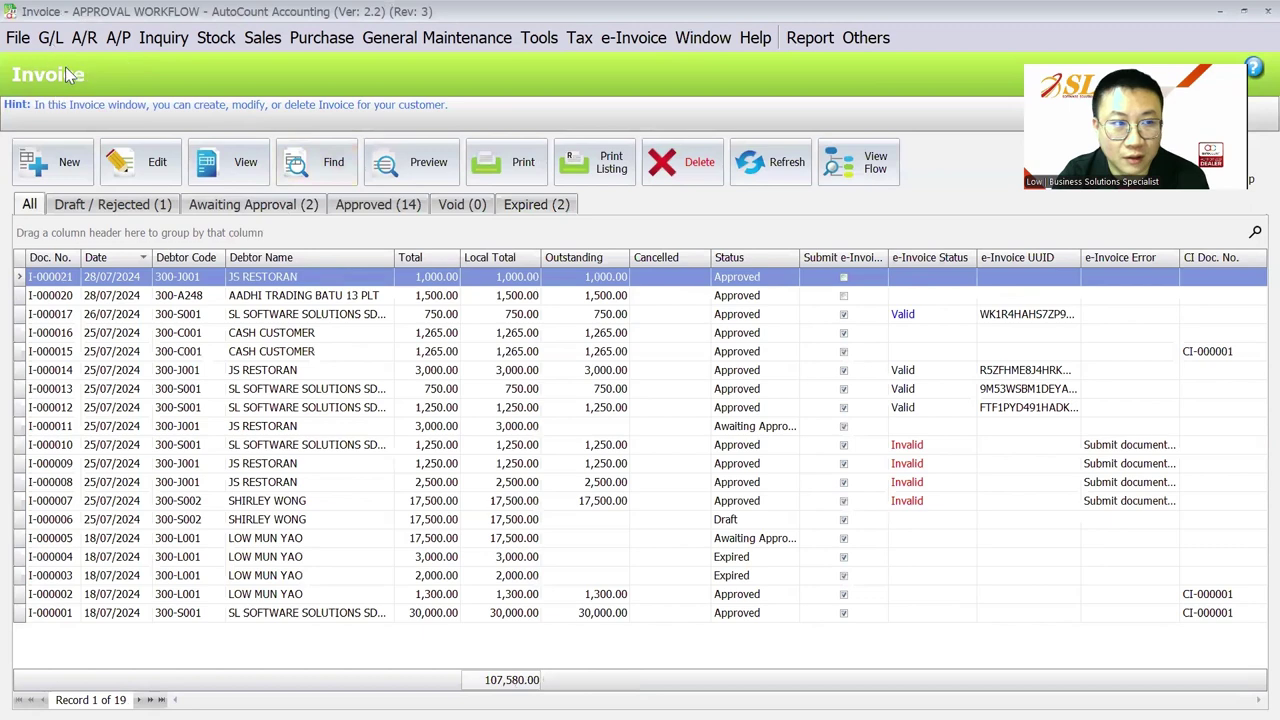
{"action": "left_click", "coordinate": [922, 315]}
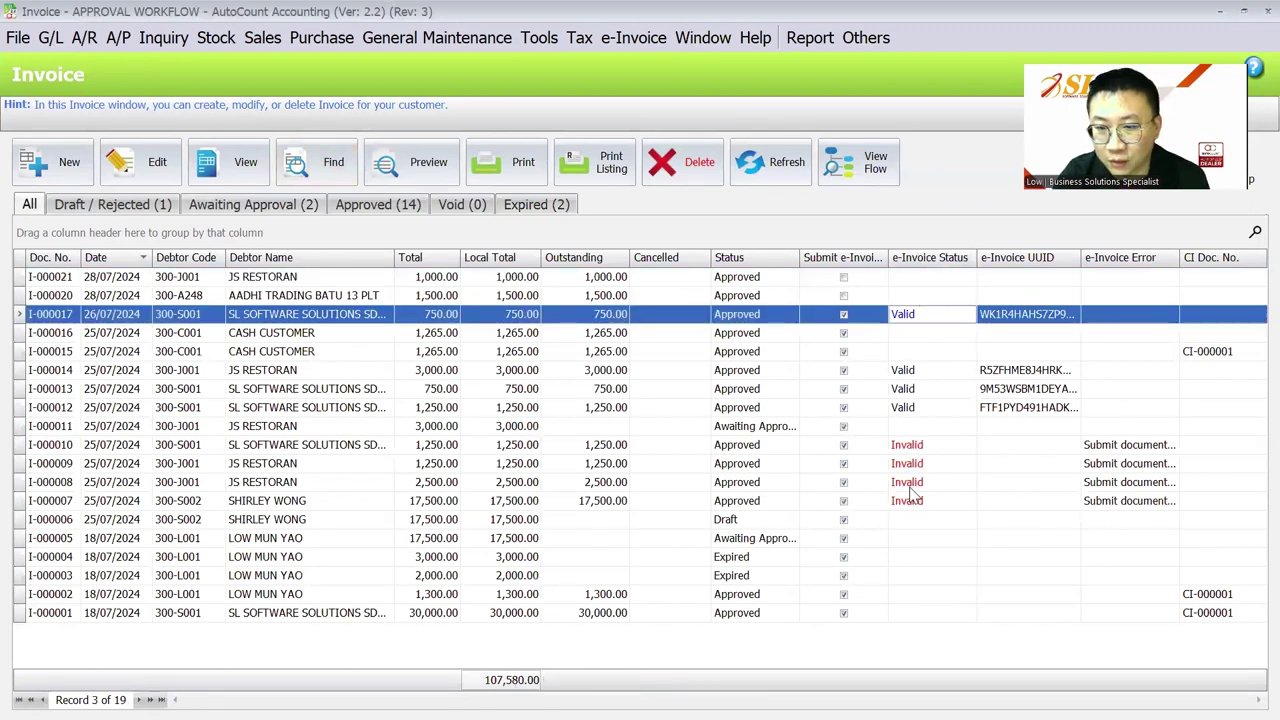
{"action": "left_click", "coordinate": [326, 298]}
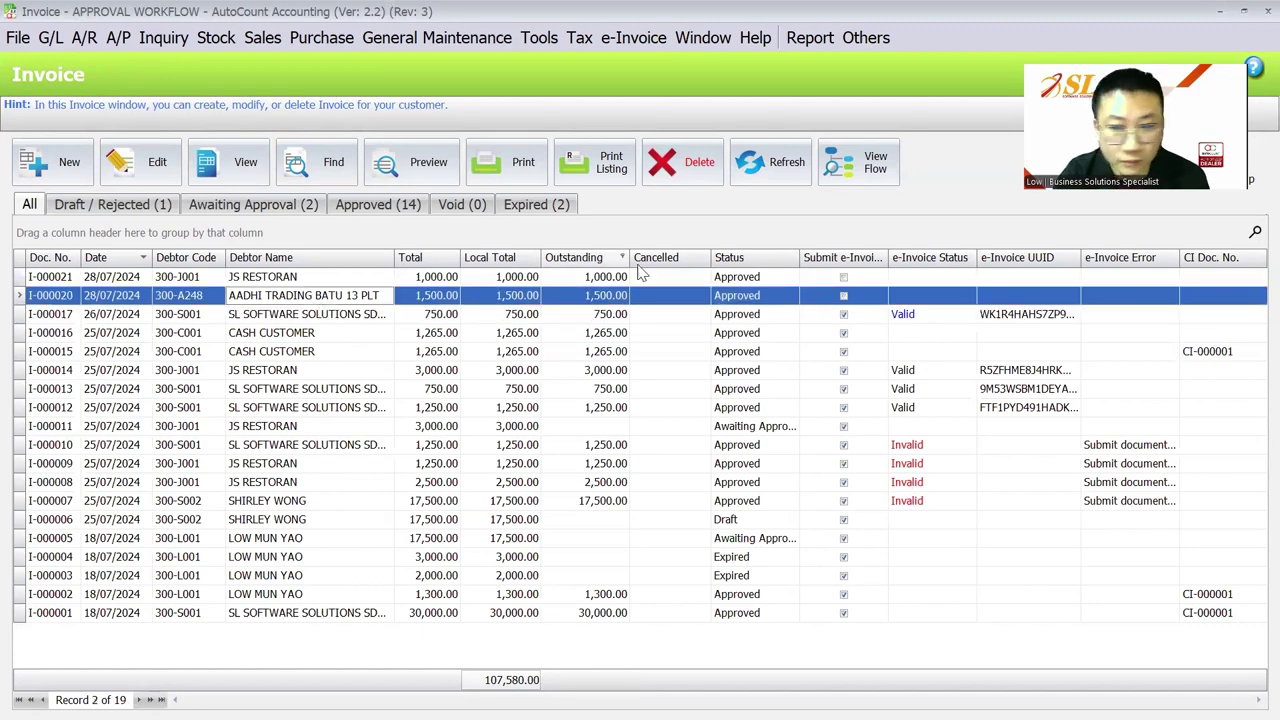
{"action": "left_click", "coordinate": [57, 161]}
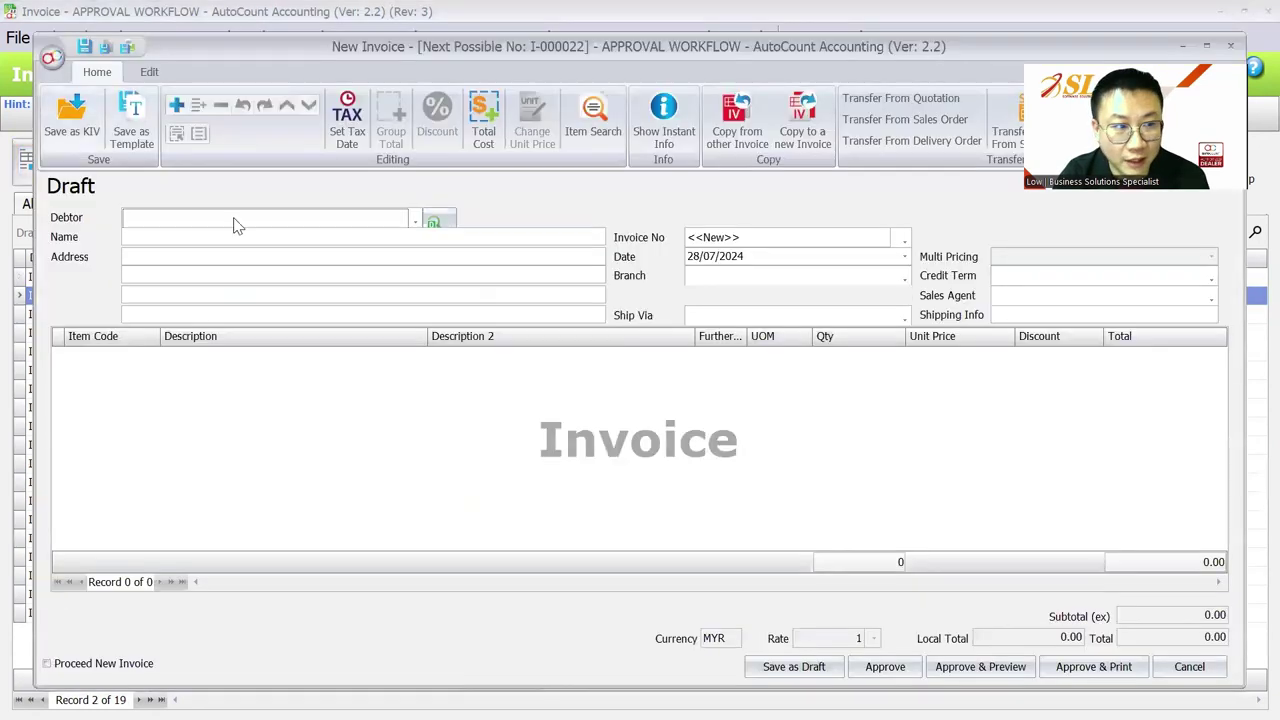
Step: Pick a debtor and add one LAPTOP line at unit price 1,500.00
{"action": "left_click", "coordinate": [266, 222]}
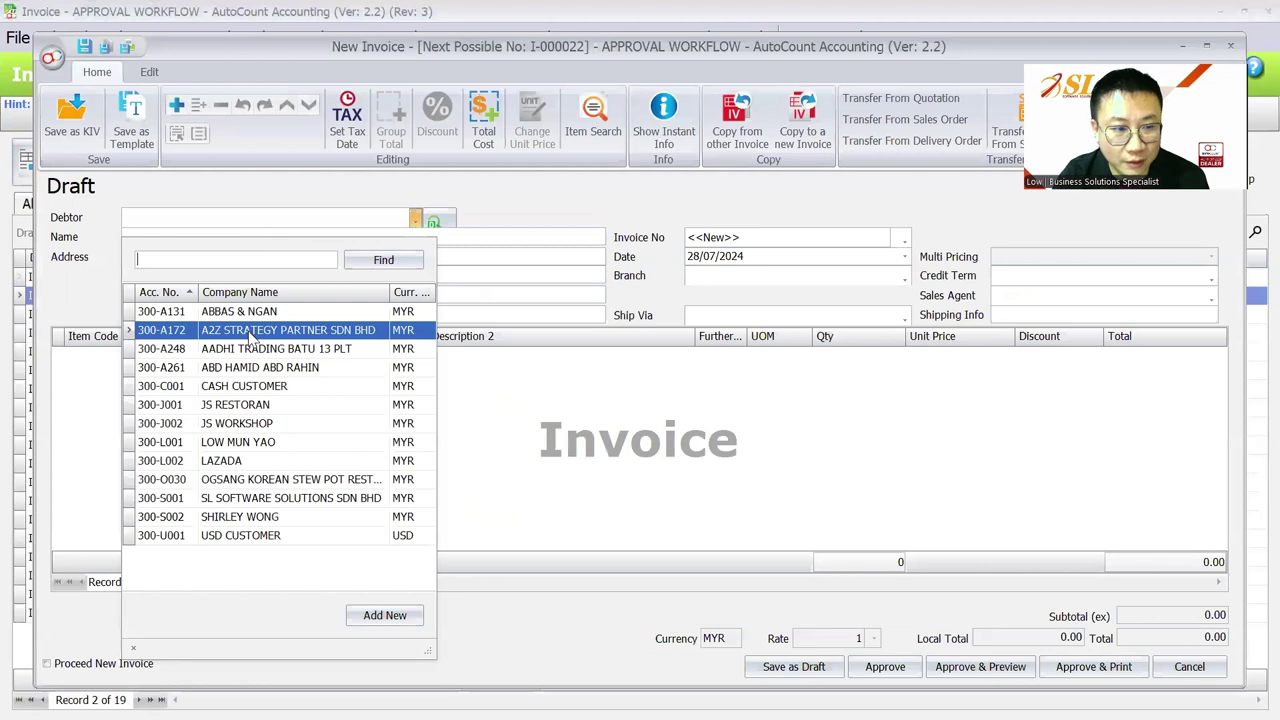
{"action": "left_click", "coordinate": [275, 368]}
{"action": "right_click", "coordinate": [348, 402]}
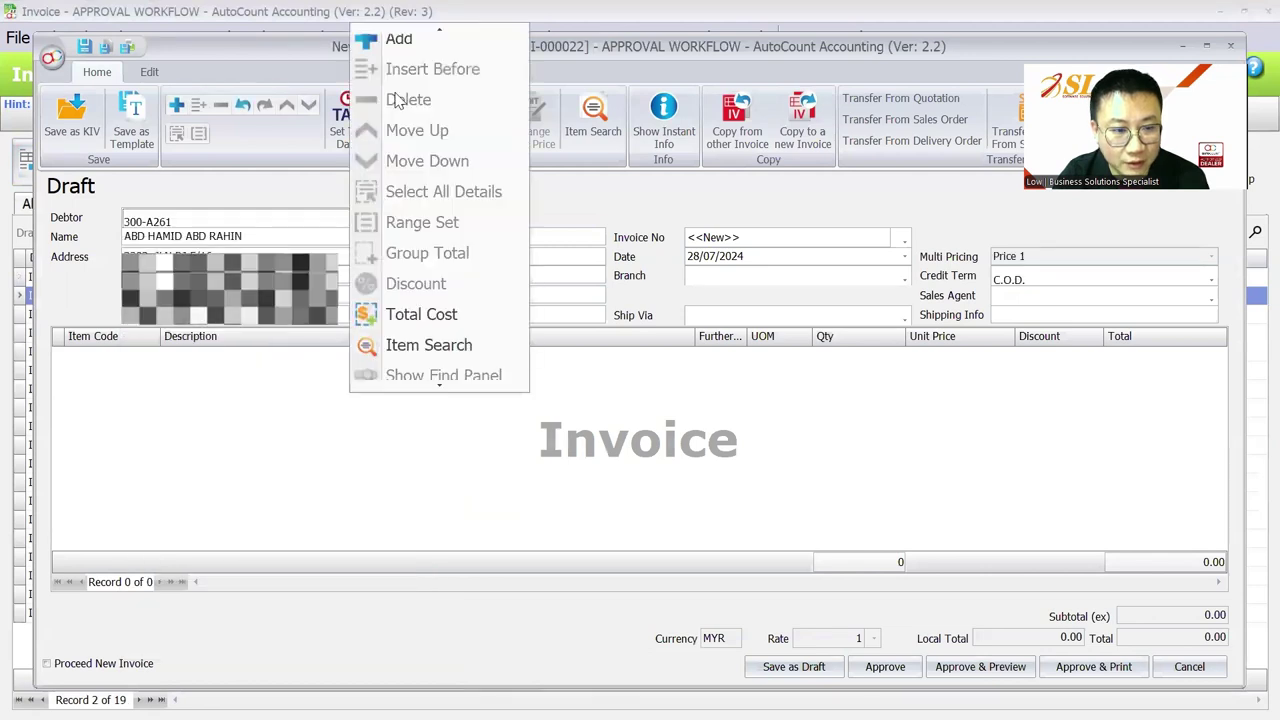
{"action": "left_click", "coordinate": [410, 43]}
{"action": "left_click", "coordinate": [152, 356]}
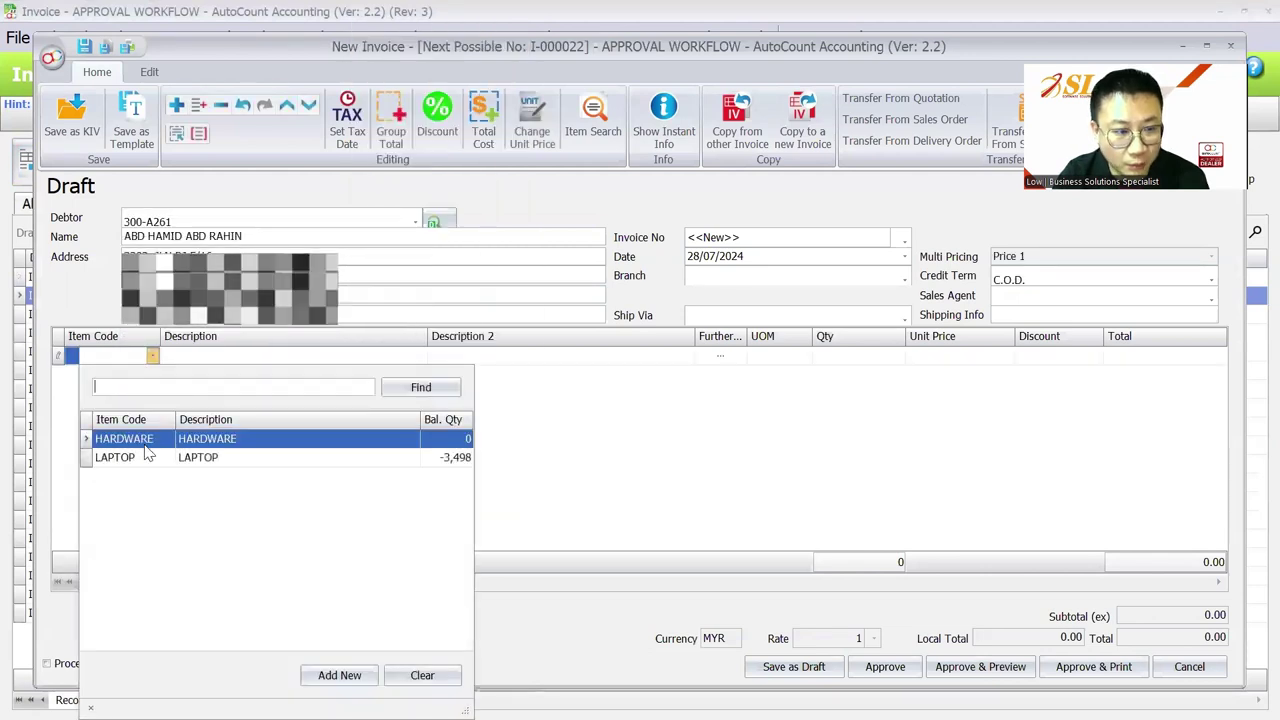
{"action": "left_click", "coordinate": [150, 455]}
{"action": "left_click", "coordinate": [980, 357]}
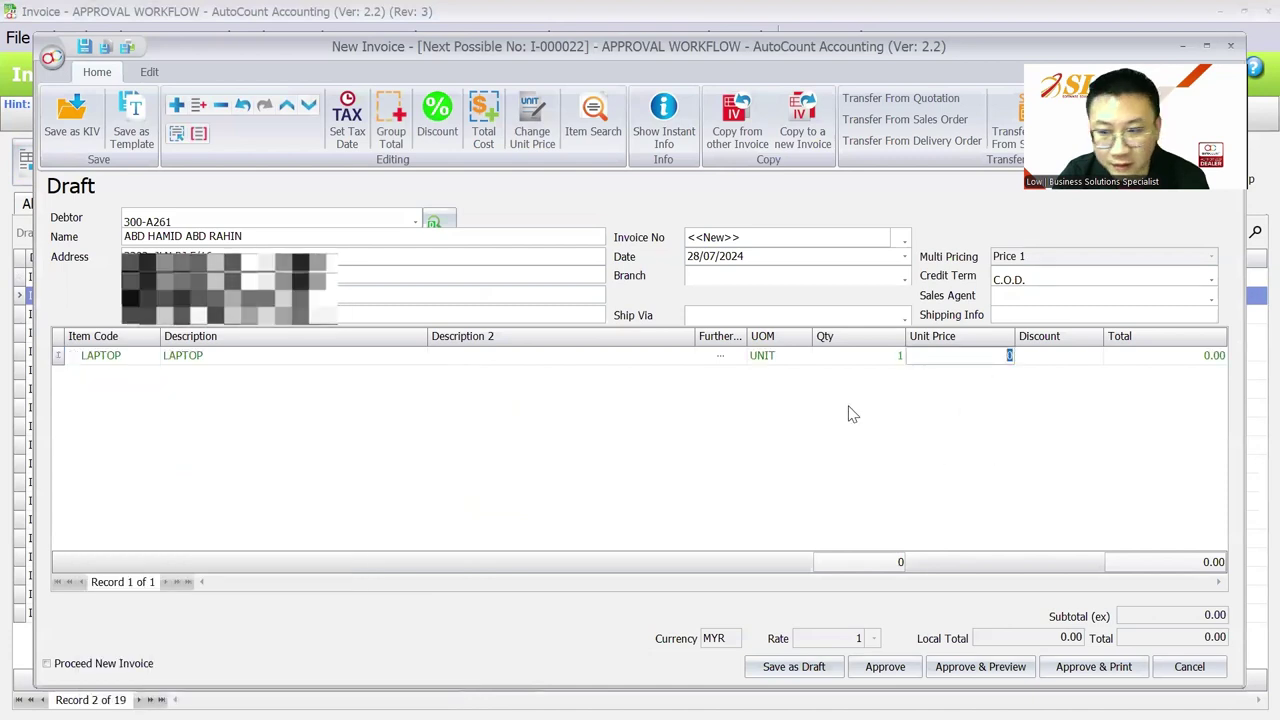
{"action": "type", "text": "1500"}
{"action": "key", "text": "Tab"}
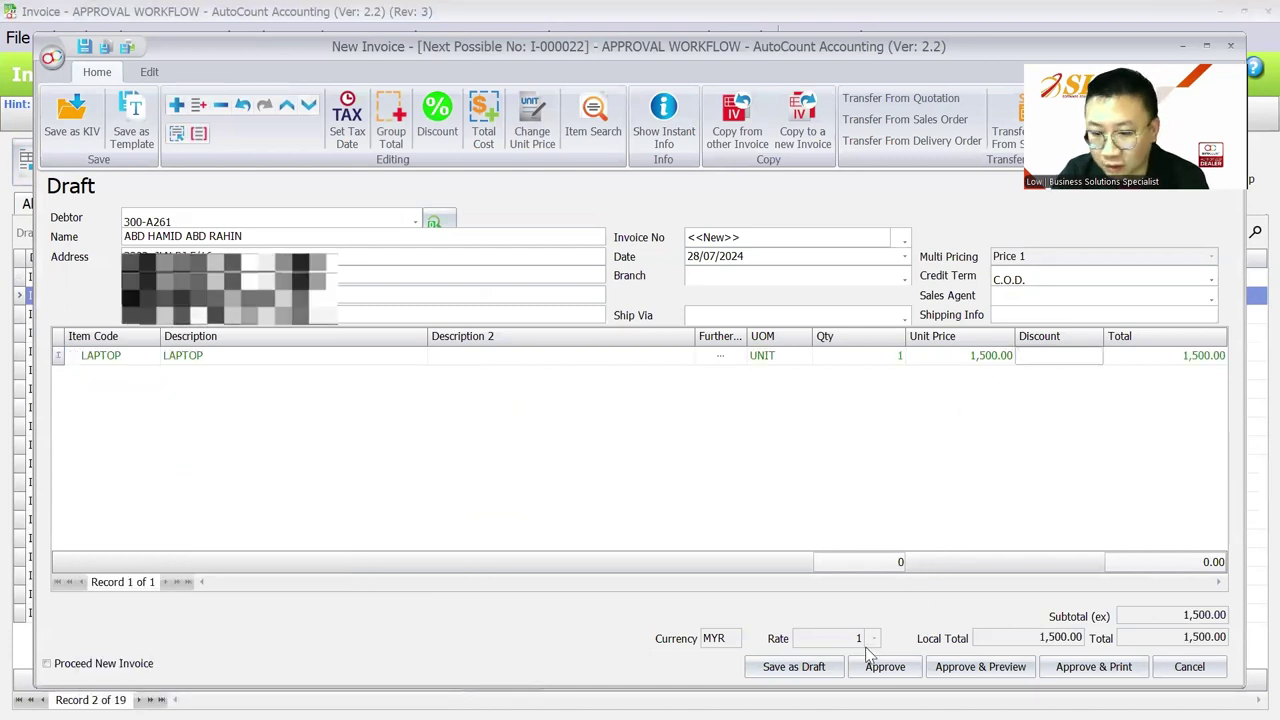
Step: Try approving the invoice, dismiss the missing tax entity warning, and minimise the draft
{"action": "left_click", "coordinate": [880, 668]}
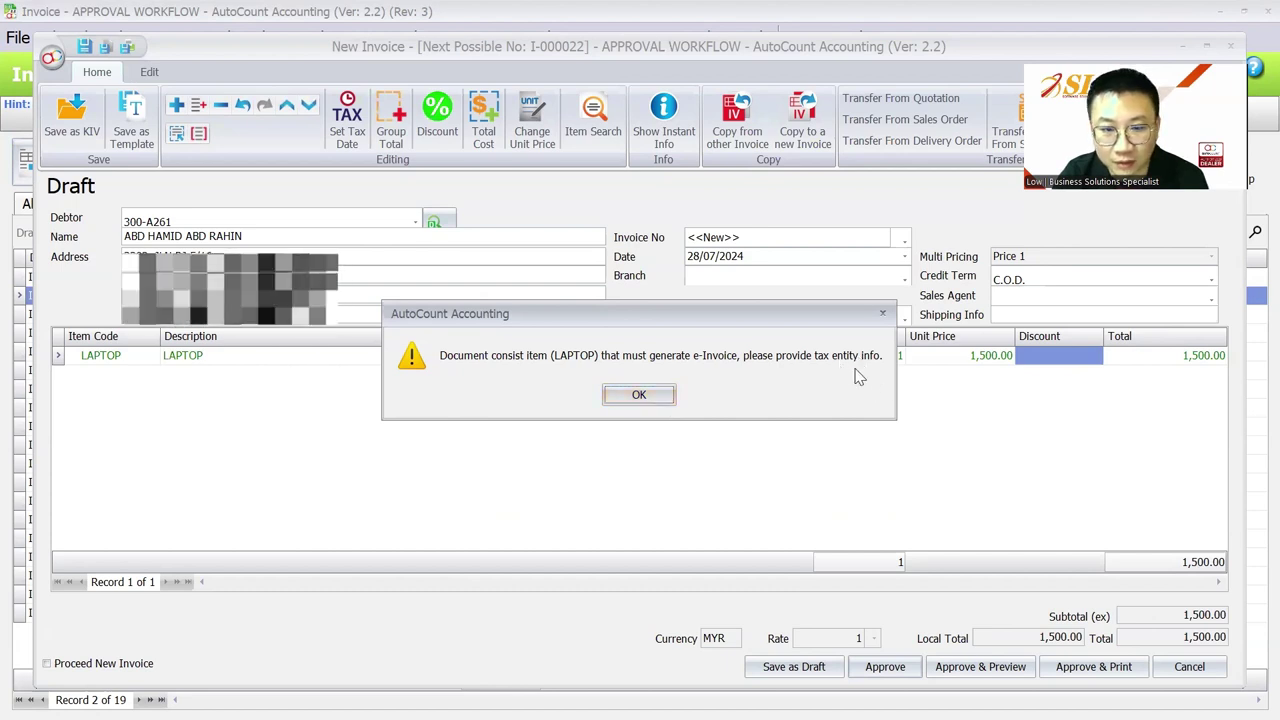
{"action": "left_click", "coordinate": [640, 396]}
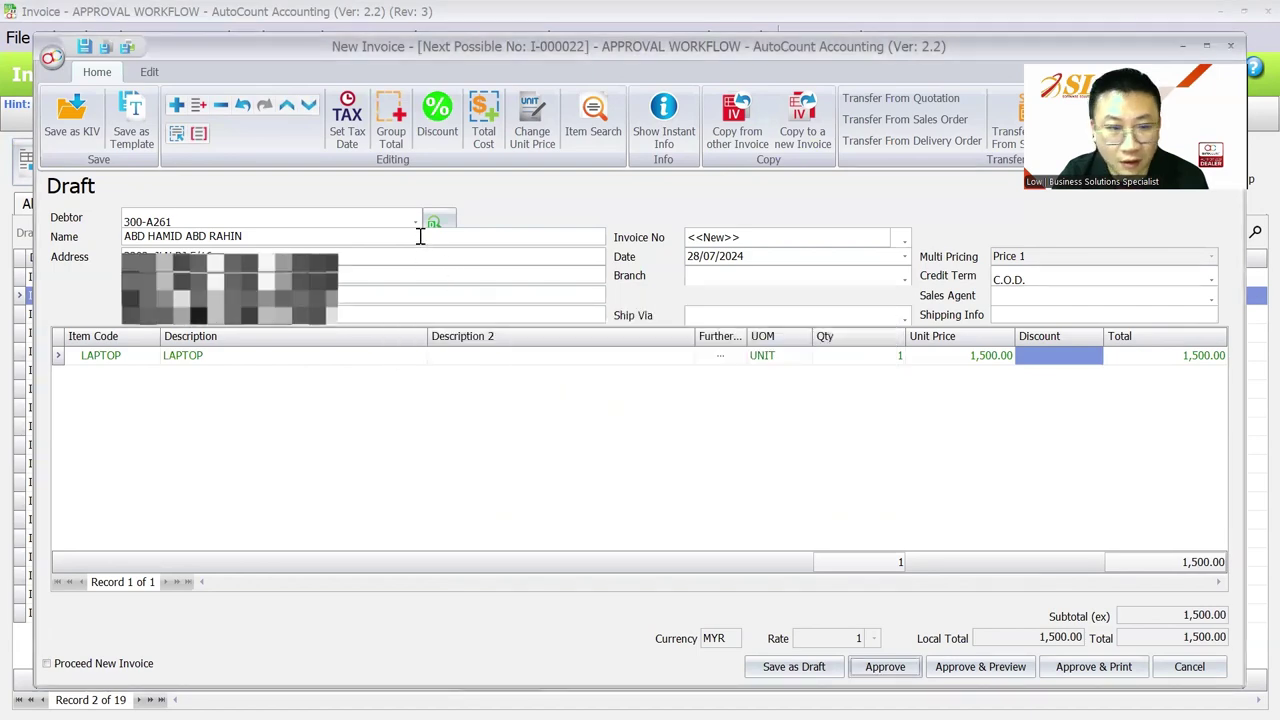
{"action": "left_click", "coordinate": [1234, 49]}
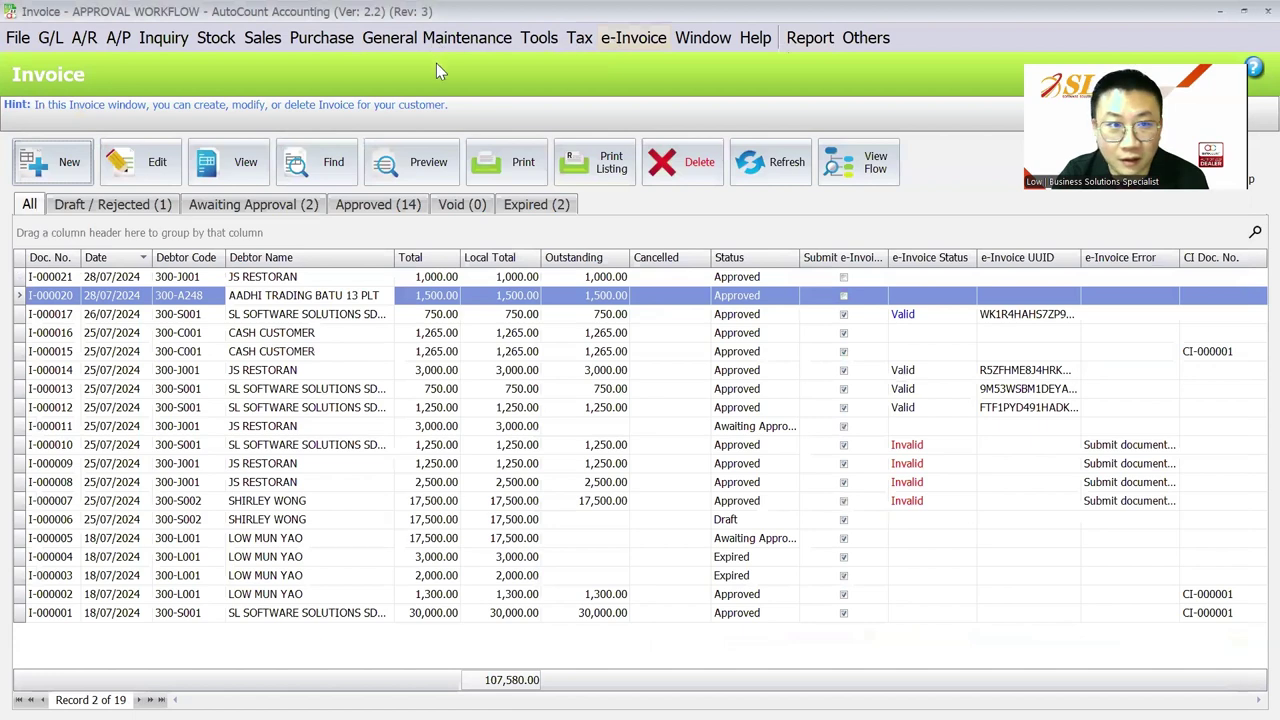
Step: In Company Profile, choose SL Software Solutions as the tax entity and save
{"action": "left_click", "coordinate": [436, 37]}
{"action": "left_click", "coordinate": [436, 63]}
{"action": "left_click", "coordinate": [548, 172]}
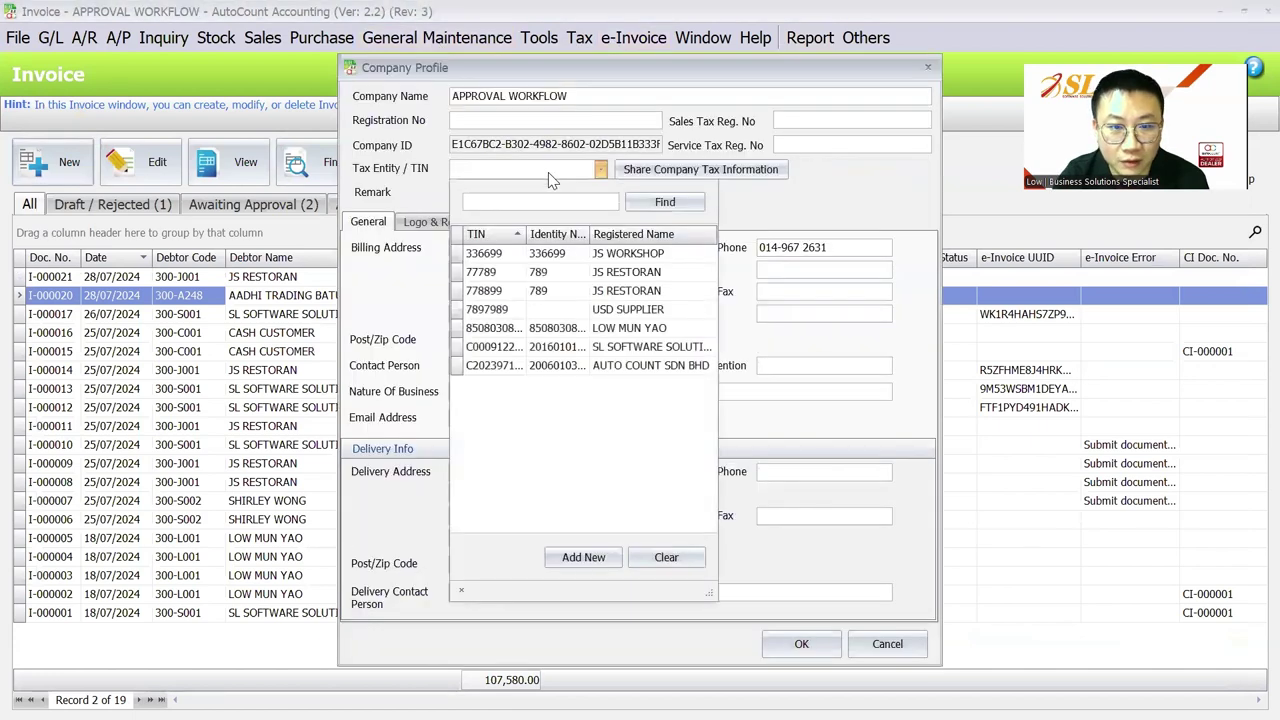
{"action": "left_click", "coordinate": [548, 172]}
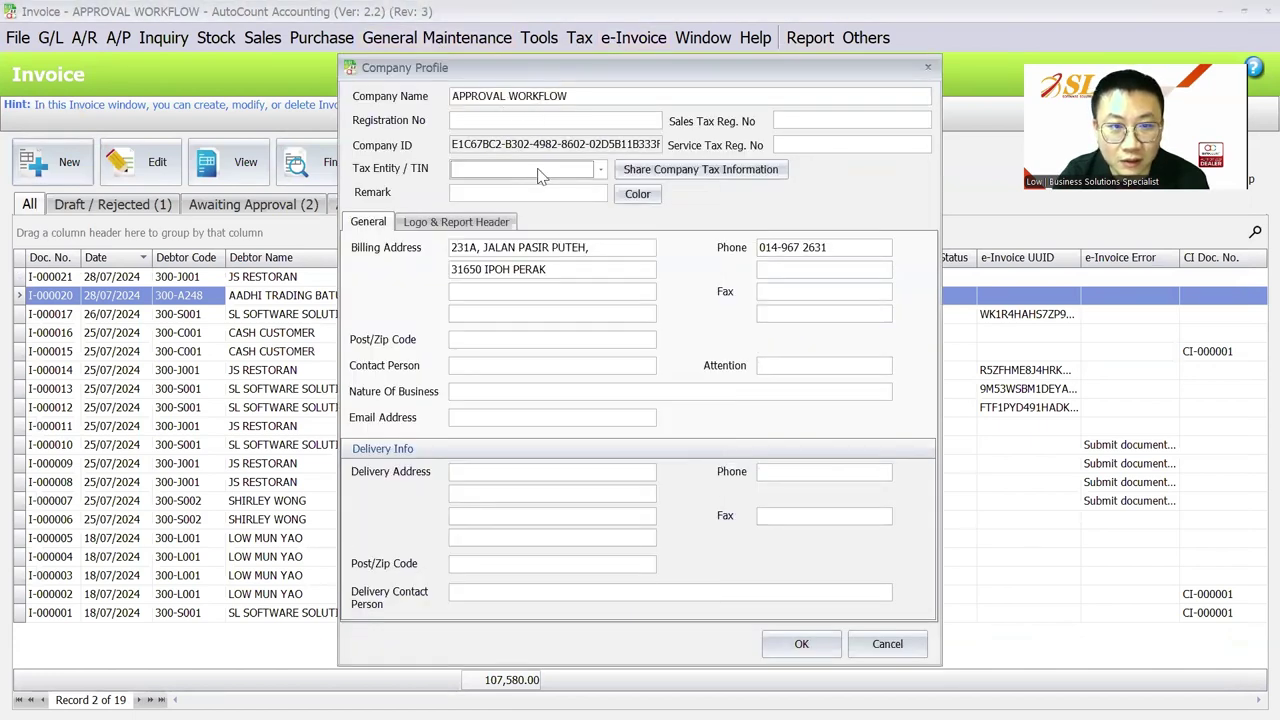
{"action": "left_click", "coordinate": [540, 175]}
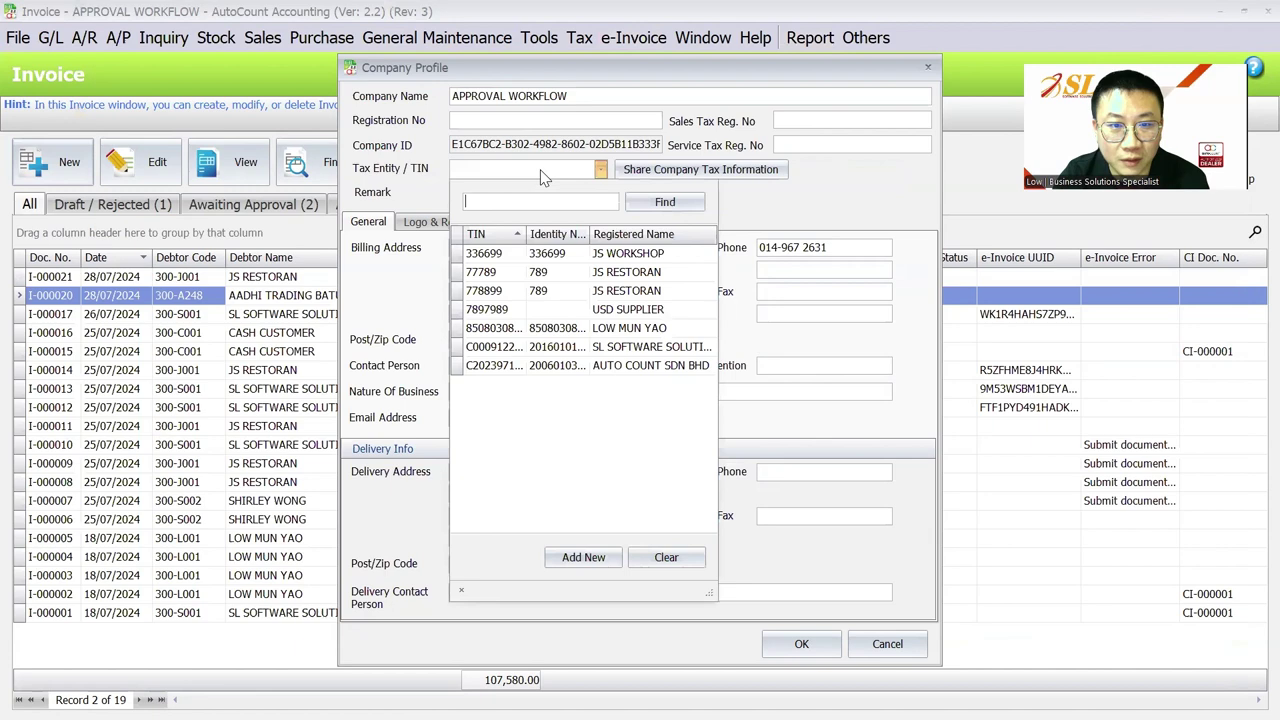
{"action": "left_click", "coordinate": [557, 347]}
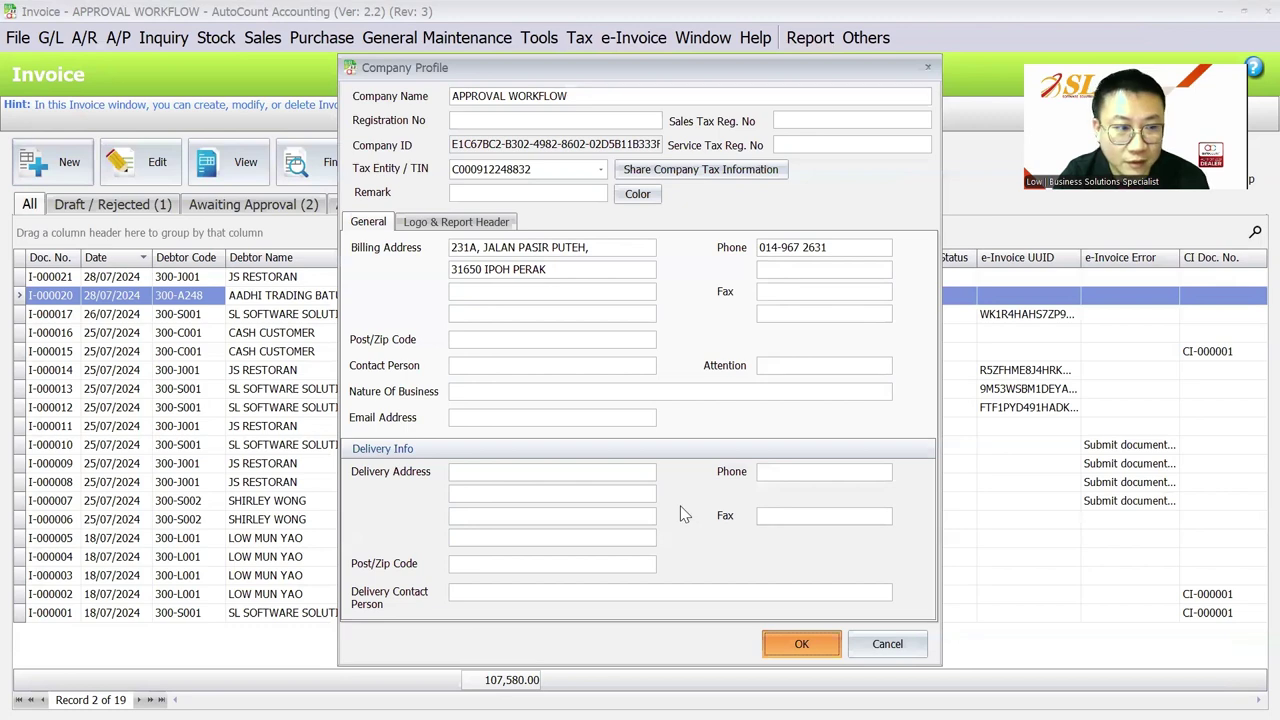
{"action": "key", "text": "Return"}
{"action": "mouse_move", "coordinate": [797, 696]}
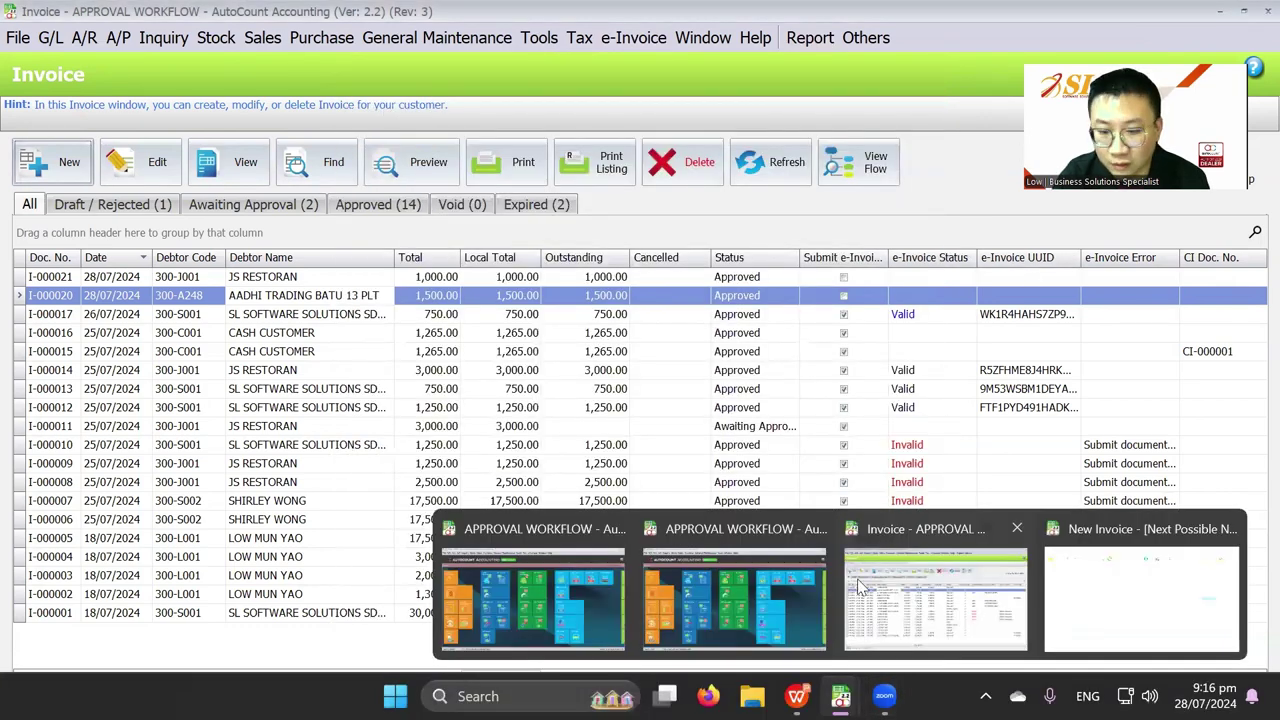
Step: Restore the LAPTOP invoice draft, retry approval, dismiss the warning, and open the debtor lookup
{"action": "left_click", "coordinate": [1160, 592]}
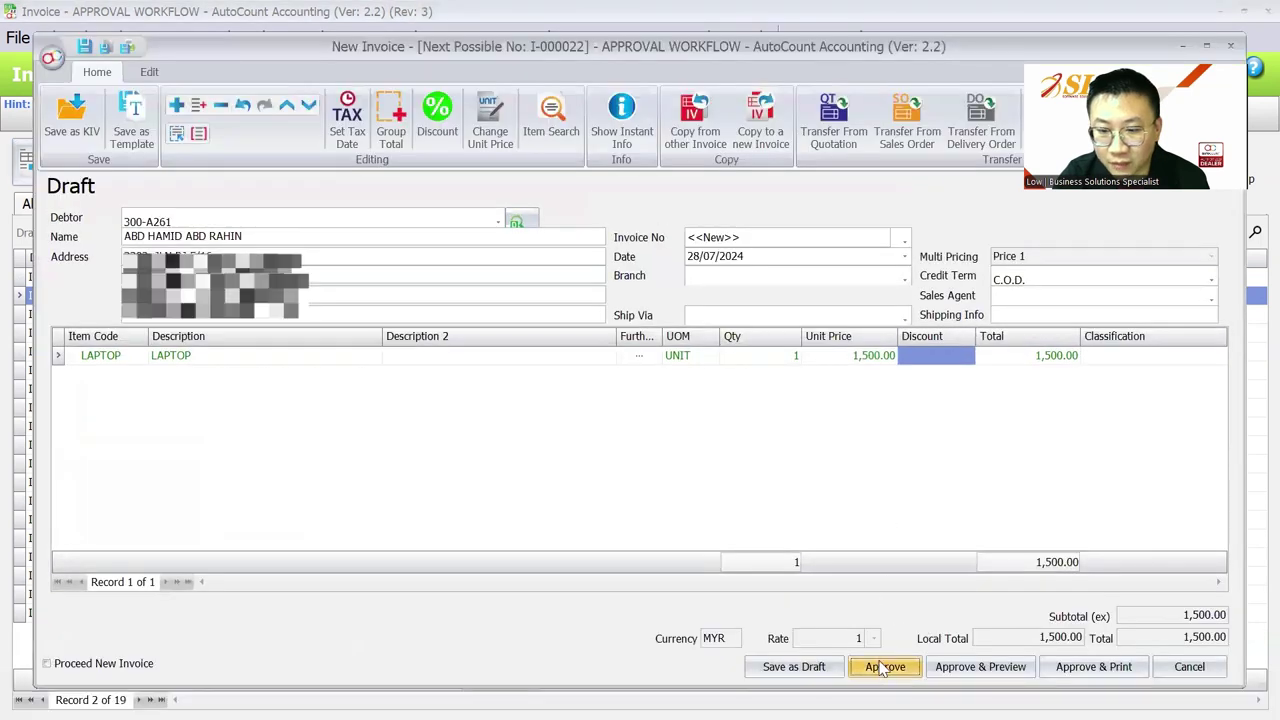
{"action": "left_click", "coordinate": [885, 667]}
{"action": "left_click", "coordinate": [651, 398]}
{"action": "left_click", "coordinate": [275, 218]}
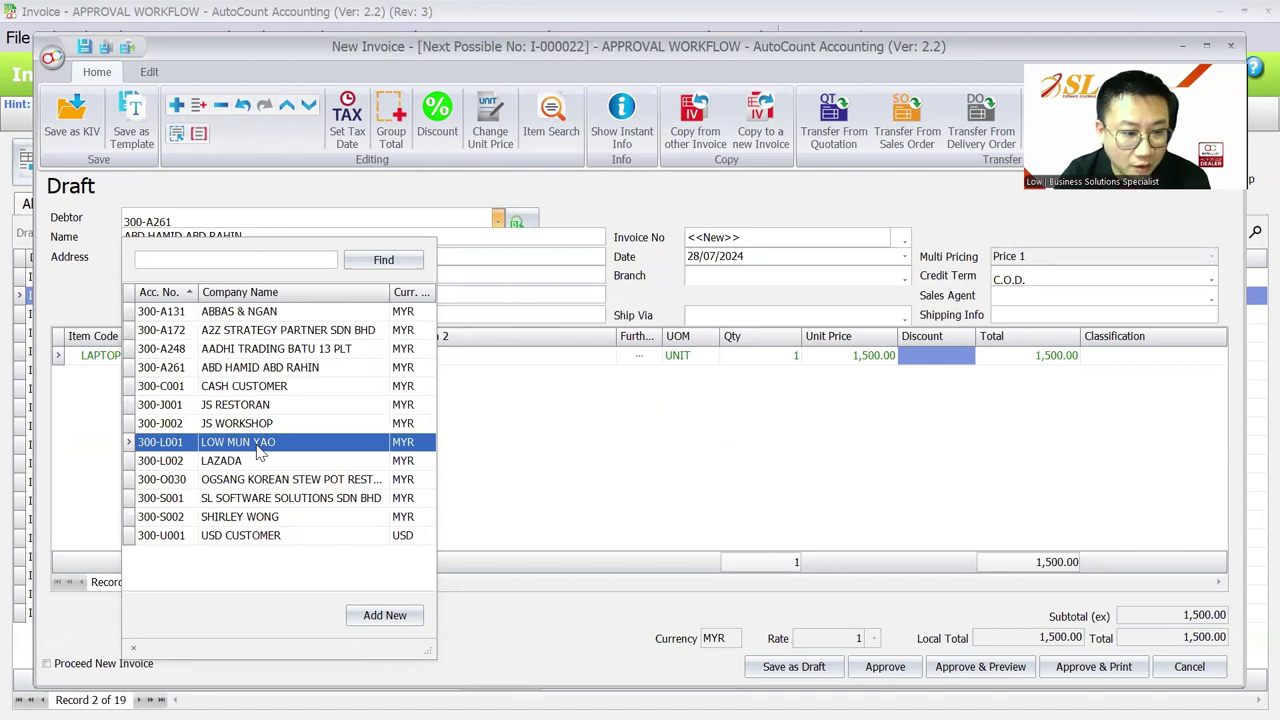
Step: Start a new debtor and search the tax records for AUTO COUNT SDN BHD
{"action": "left_click", "coordinate": [382, 616]}
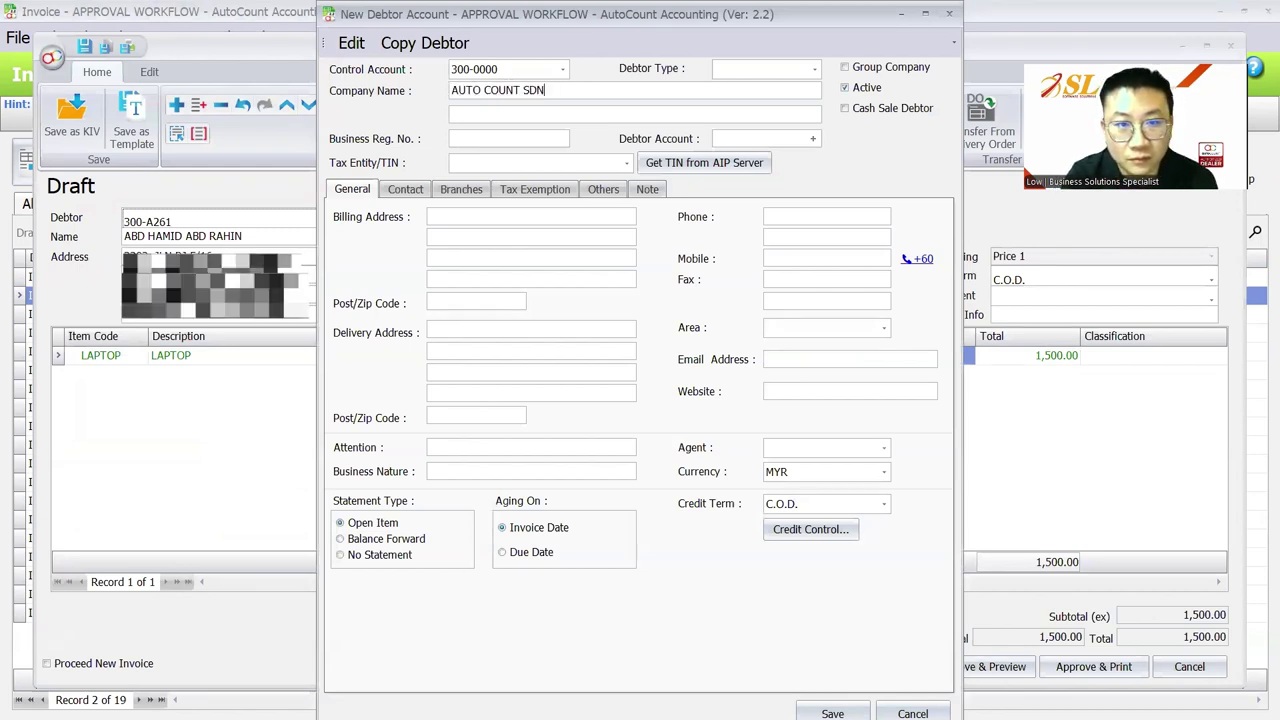
{"action": "left_click", "coordinate": [453, 114]}
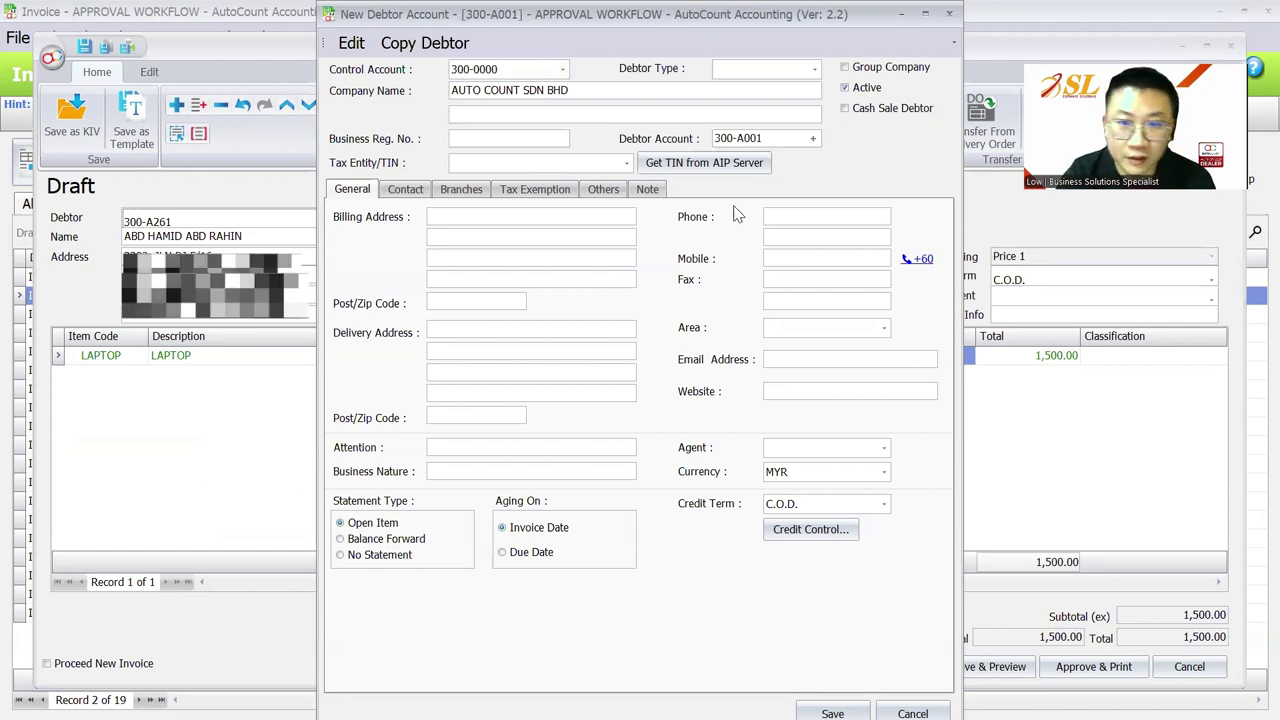
{"action": "left_click", "coordinate": [688, 165]}
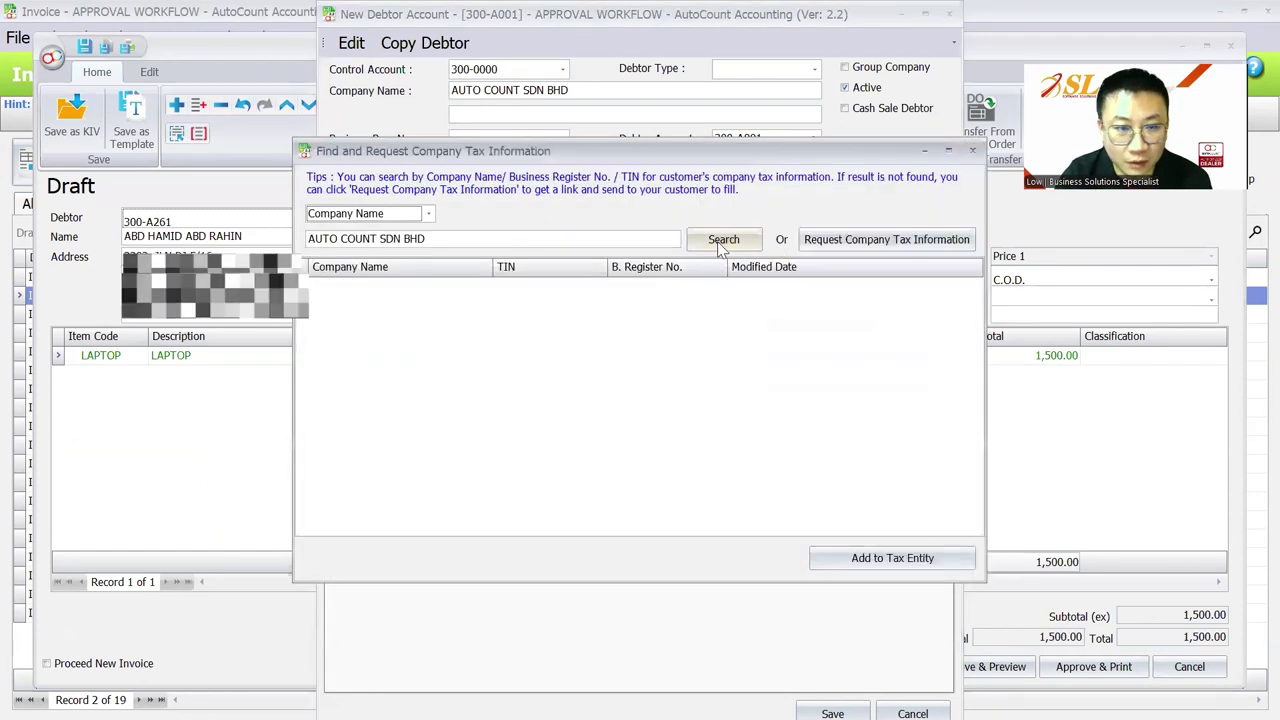
{"action": "left_click", "coordinate": [720, 239]}
{"action": "left_click", "coordinate": [508, 288]}
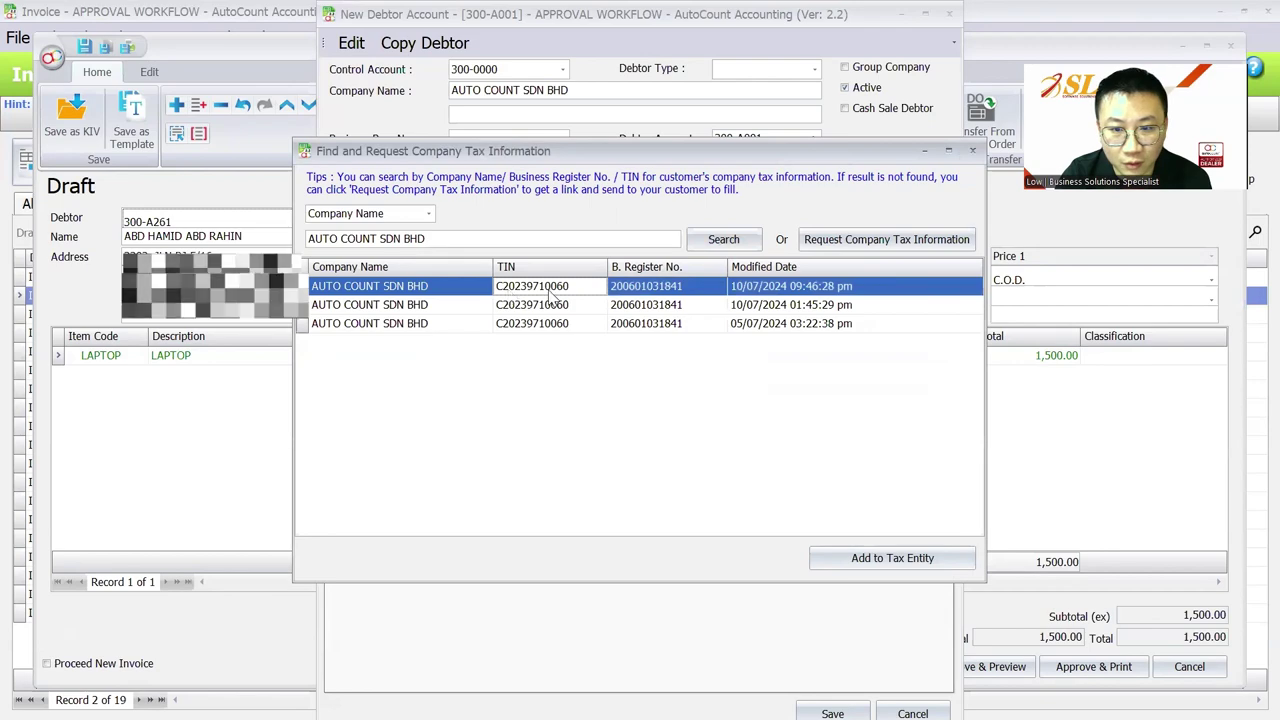
Step: Add the found company as a tax entity, save, and dismiss the duplicate-entity warnings
{"action": "left_click", "coordinate": [905, 558]}
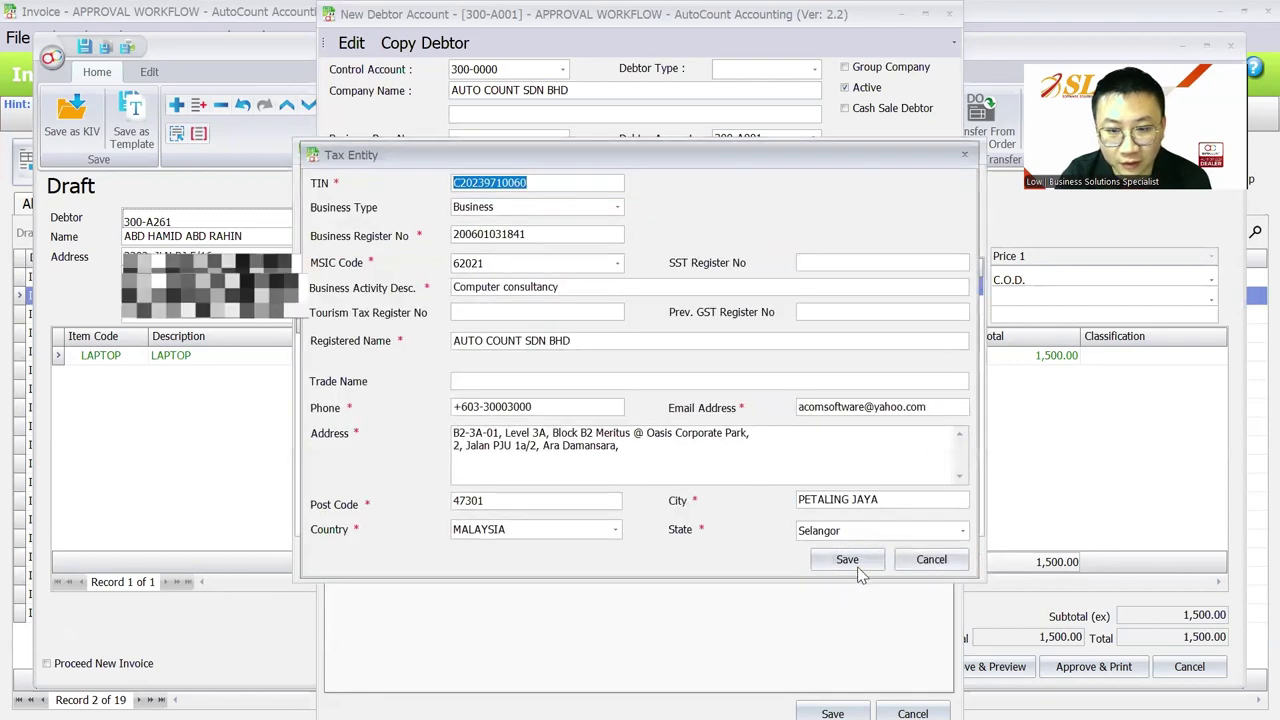
{"action": "left_click", "coordinate": [843, 554]}
{"action": "left_click", "coordinate": [640, 394]}
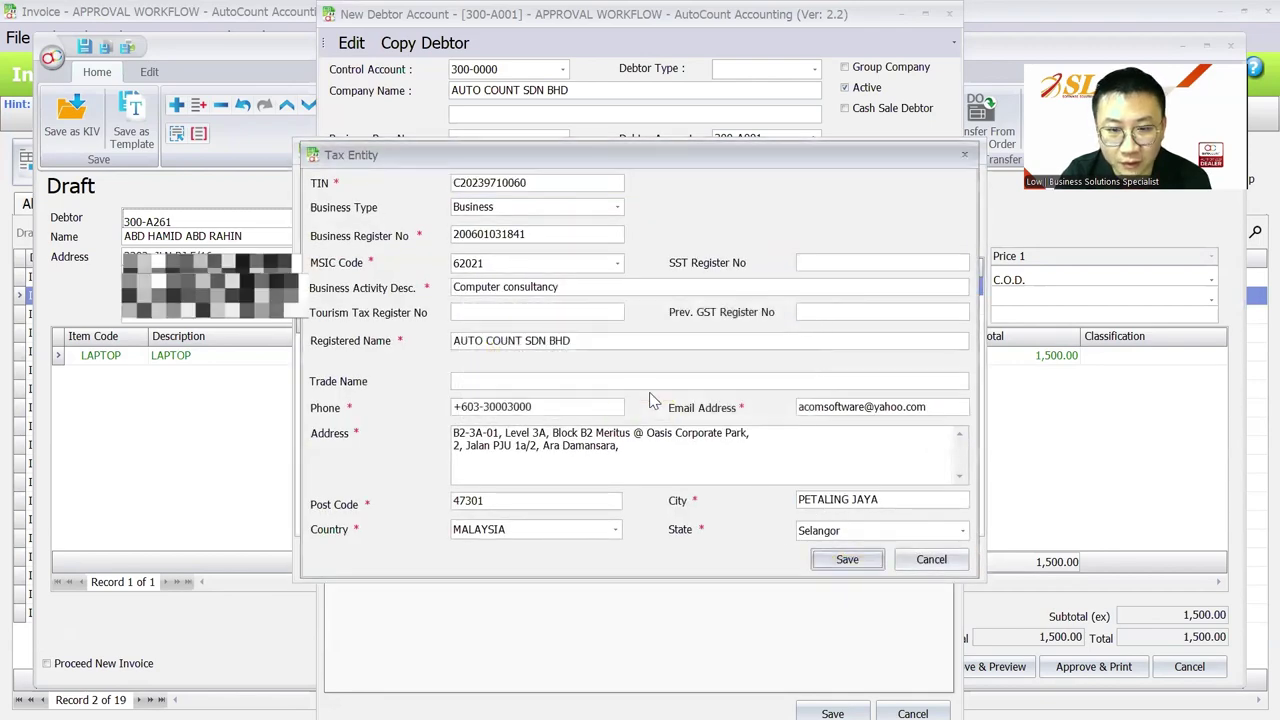
{"action": "left_click", "coordinate": [845, 559]}
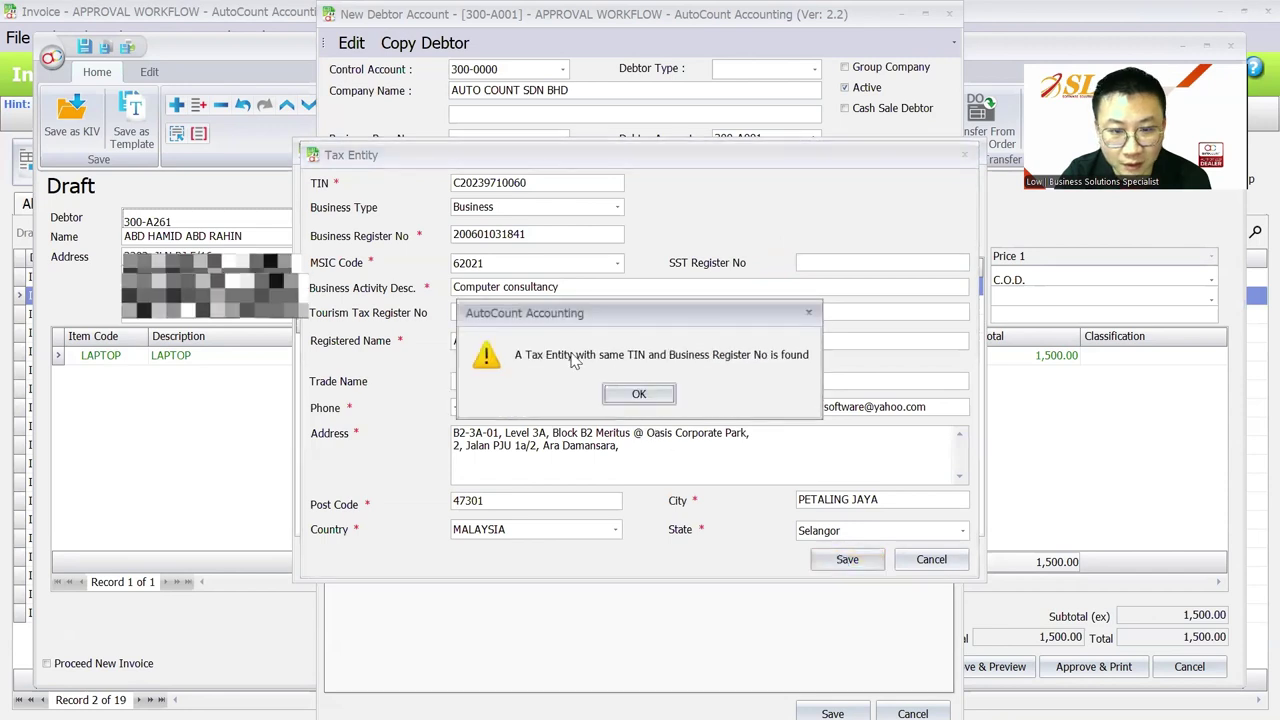
{"action": "left_click", "coordinate": [650, 396]}
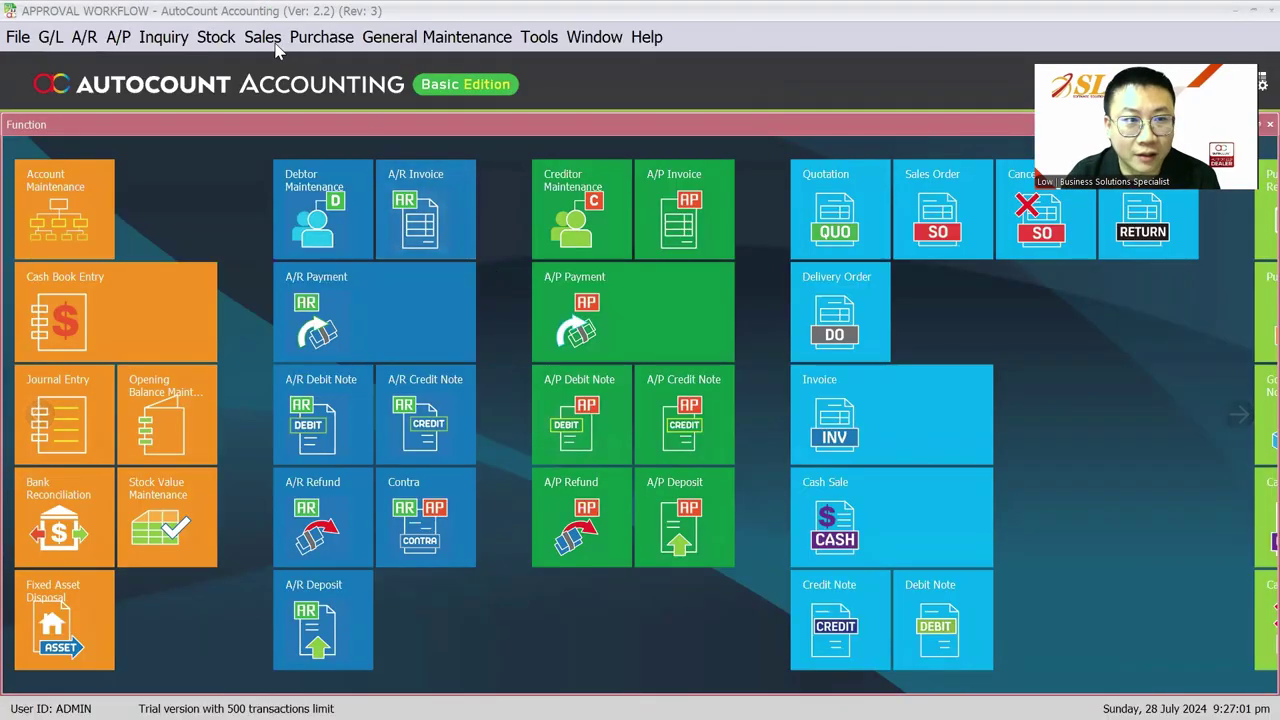
Step: Open the Sales Invoice list to review I-000023 and I-000024's LHDN login errors
{"action": "left_click", "coordinate": [264, 37]}
{"action": "left_click", "coordinate": [300, 142]}
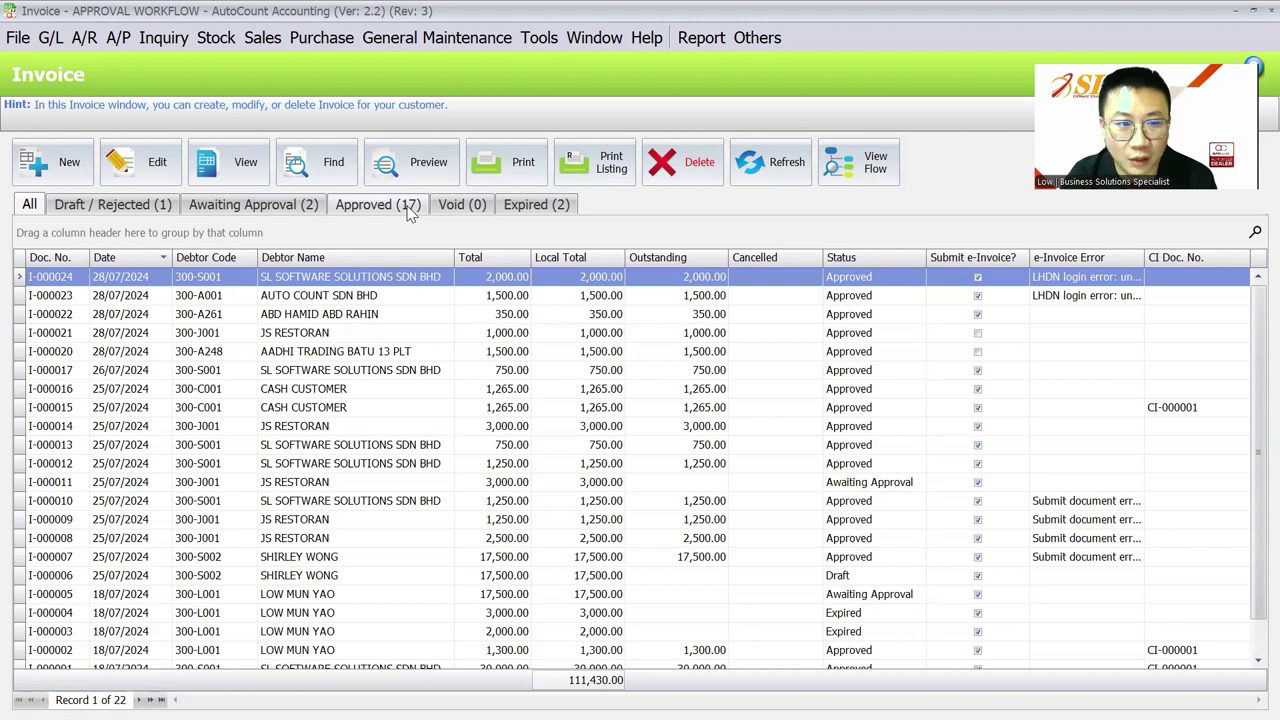
{"action": "left_click", "coordinate": [526, 38]}
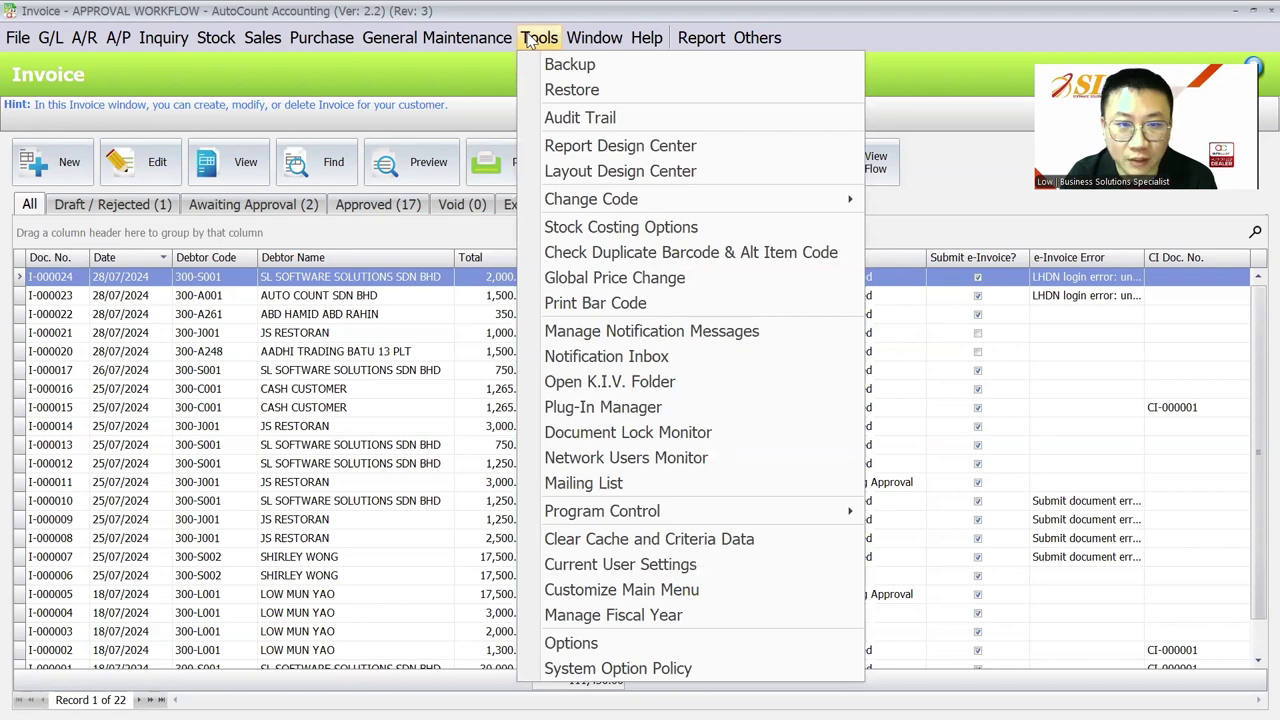
Step: In Options > Country & Tax, enable e-Invoice with start date 25/07/2024 and save
{"action": "left_click", "coordinate": [571, 643]}
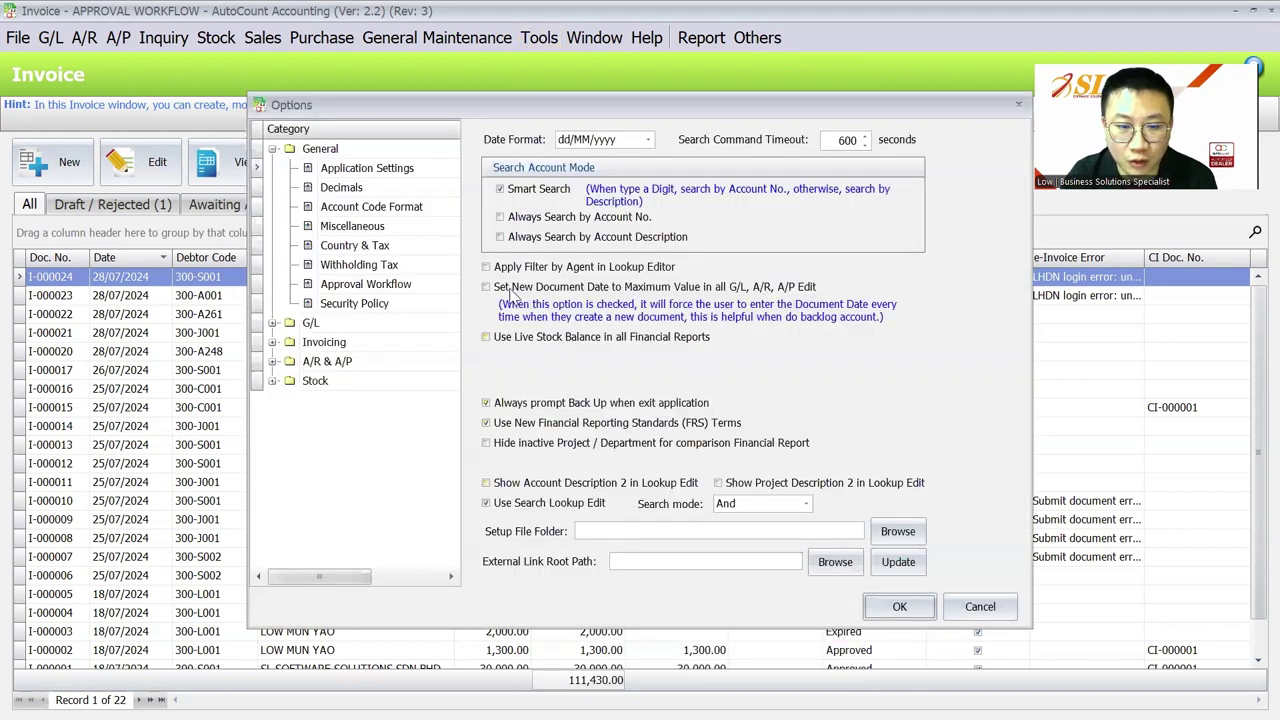
{"action": "left_click", "coordinate": [404, 250]}
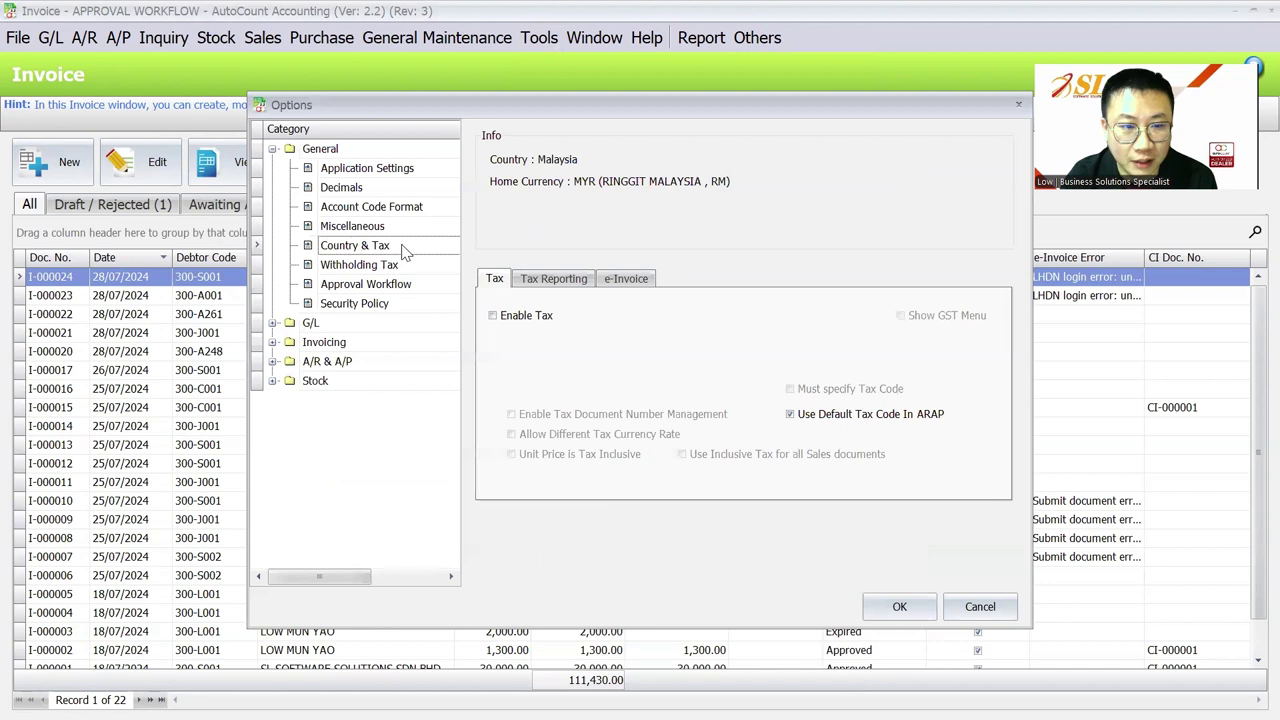
{"action": "left_click", "coordinate": [630, 281]}
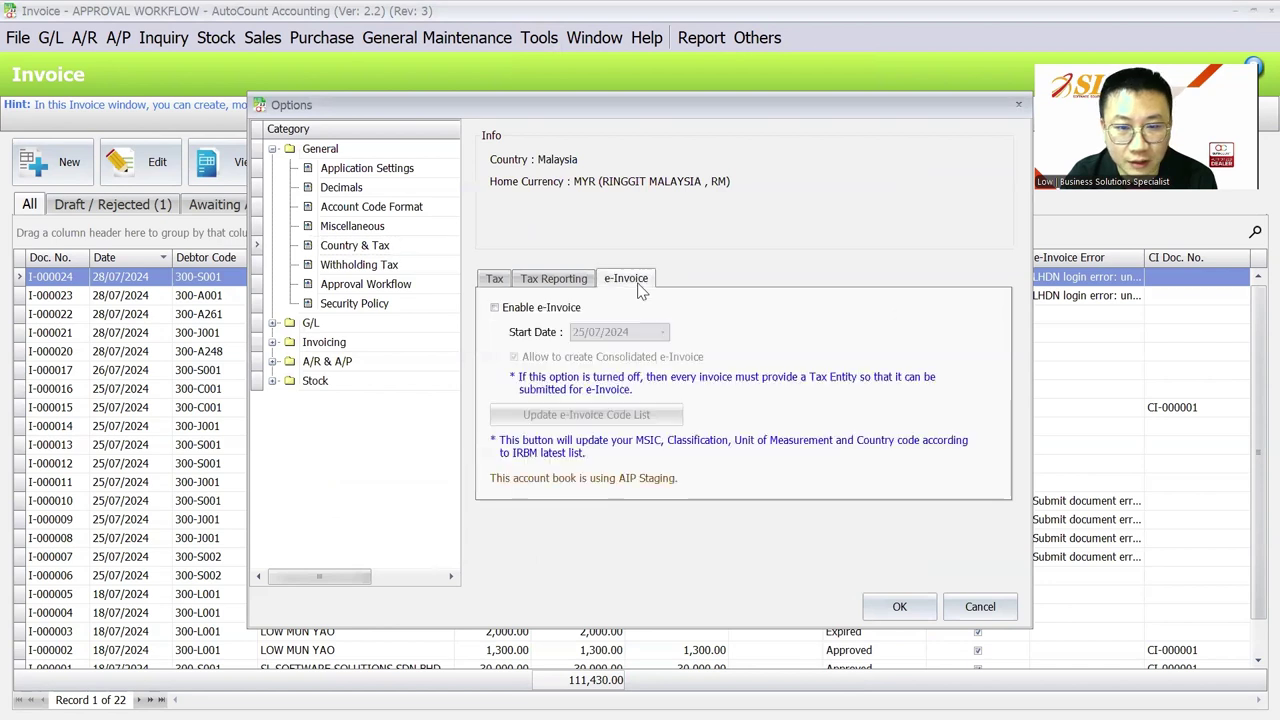
{"action": "left_click", "coordinate": [540, 309]}
{"action": "left_click_drag", "start_coordinate": [632, 332], "coordinate": [566, 336]}
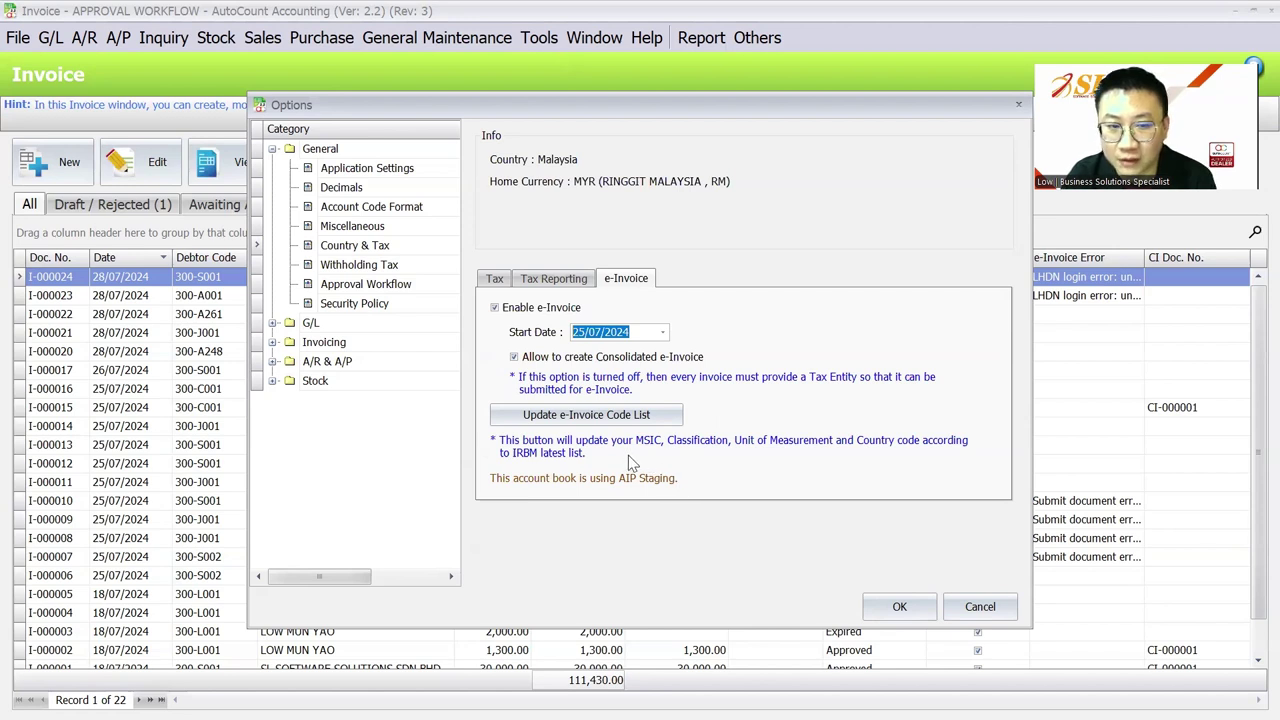
{"action": "left_click", "coordinate": [883, 608]}
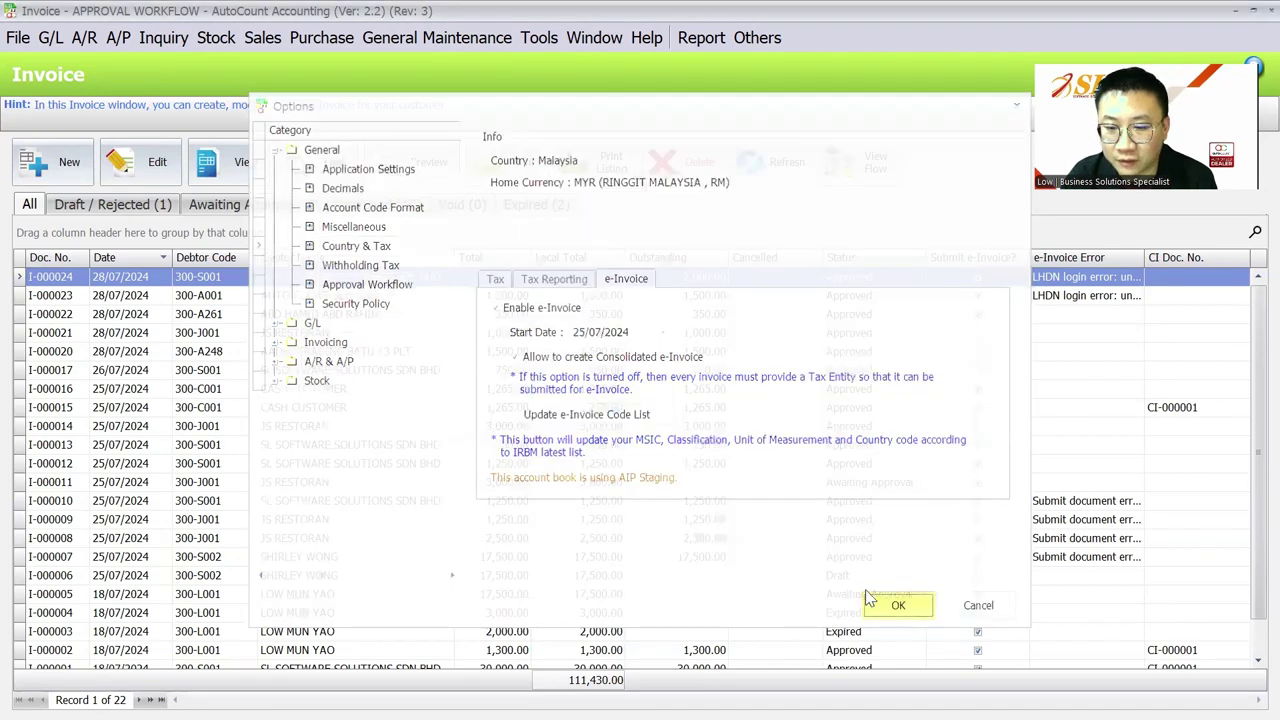
Step: Log out to the account book login via Login to New Account Book
{"action": "left_click", "coordinate": [14, 38]}
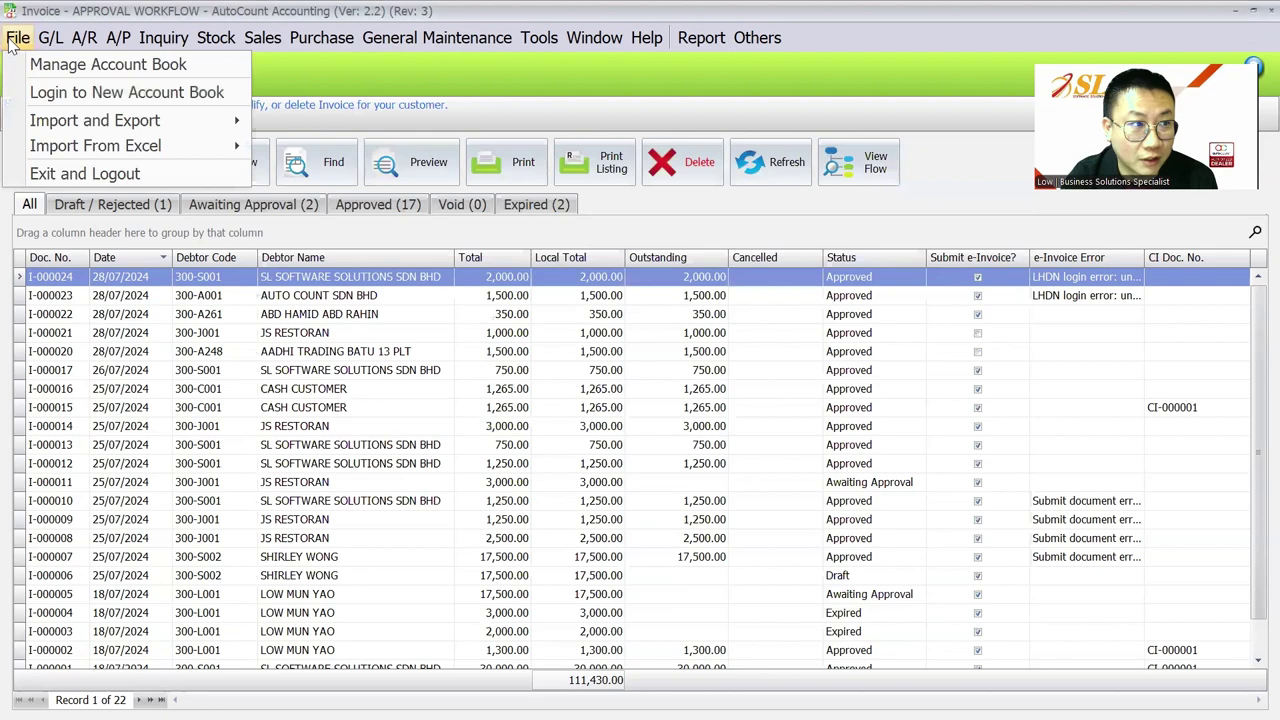
{"action": "left_click", "coordinate": [24, 91]}
{"action": "left_click", "coordinate": [621, 393]}
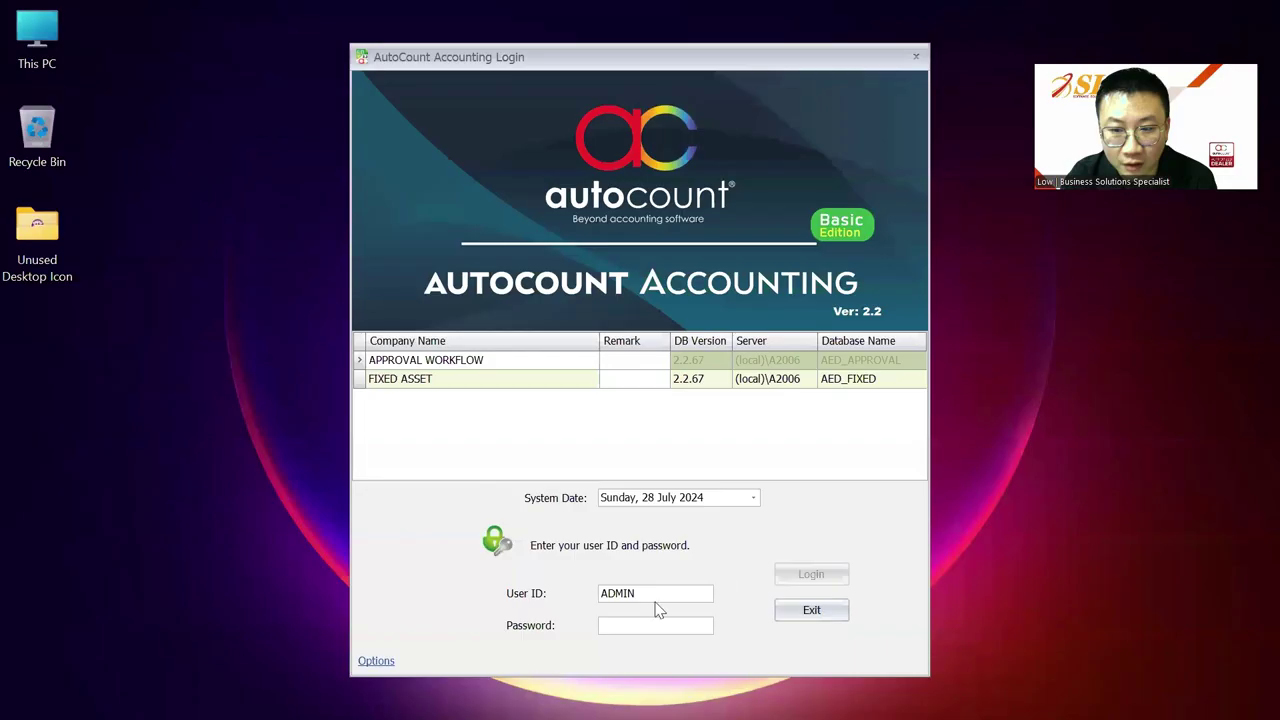
{"action": "left_click", "coordinate": [645, 624]}
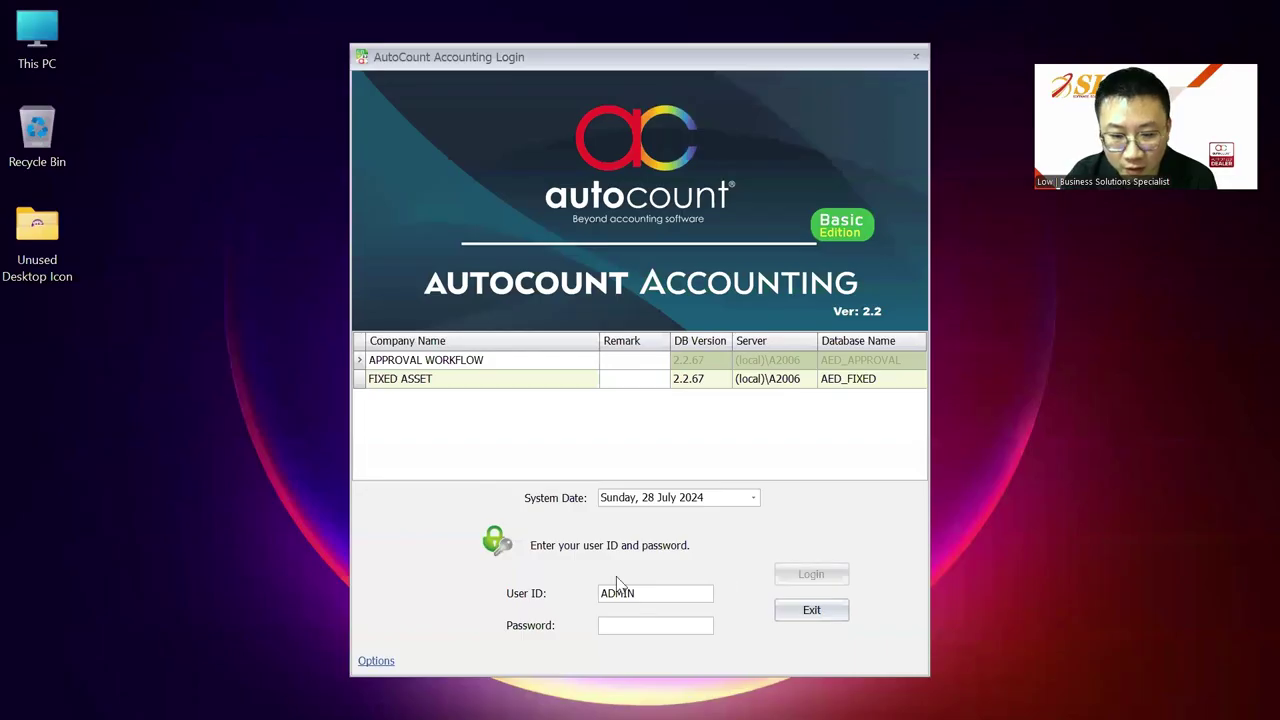
Step: Log in with the account password and open the Sales Invoice list
{"action": "type", "text": "admin"}
{"action": "key", "text": "Return"}
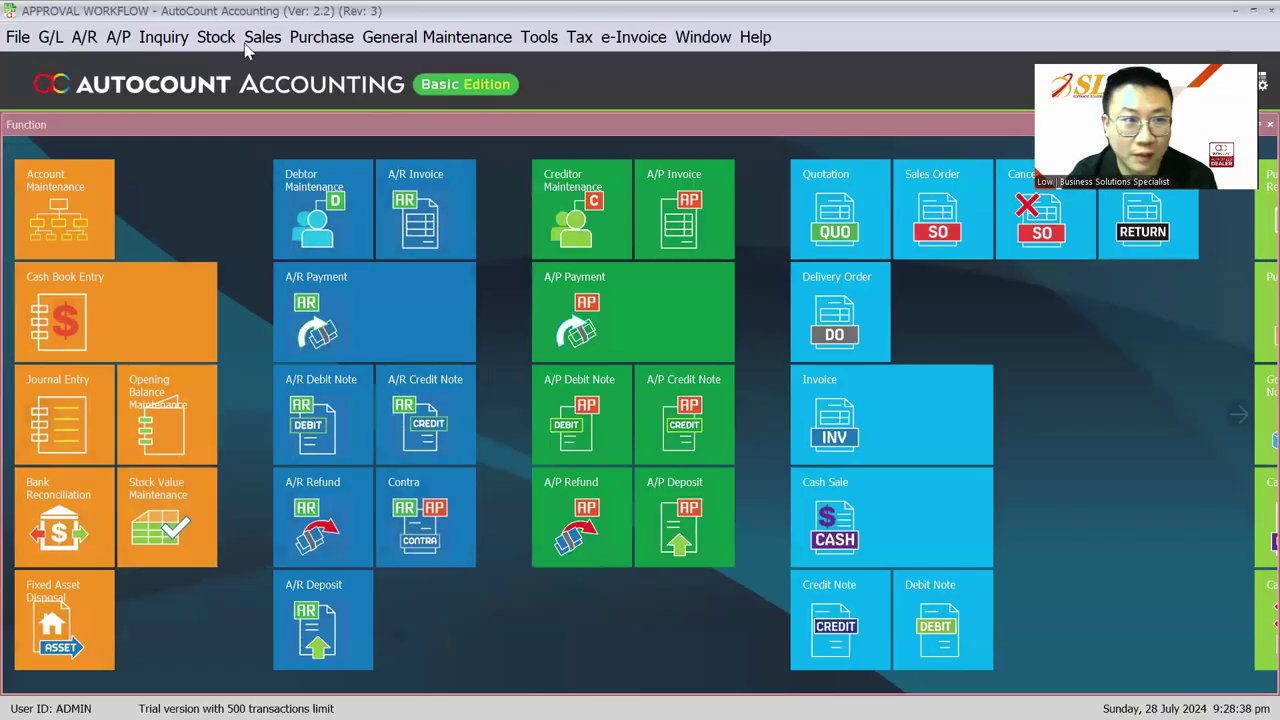
{"action": "left_click", "coordinate": [262, 37]}
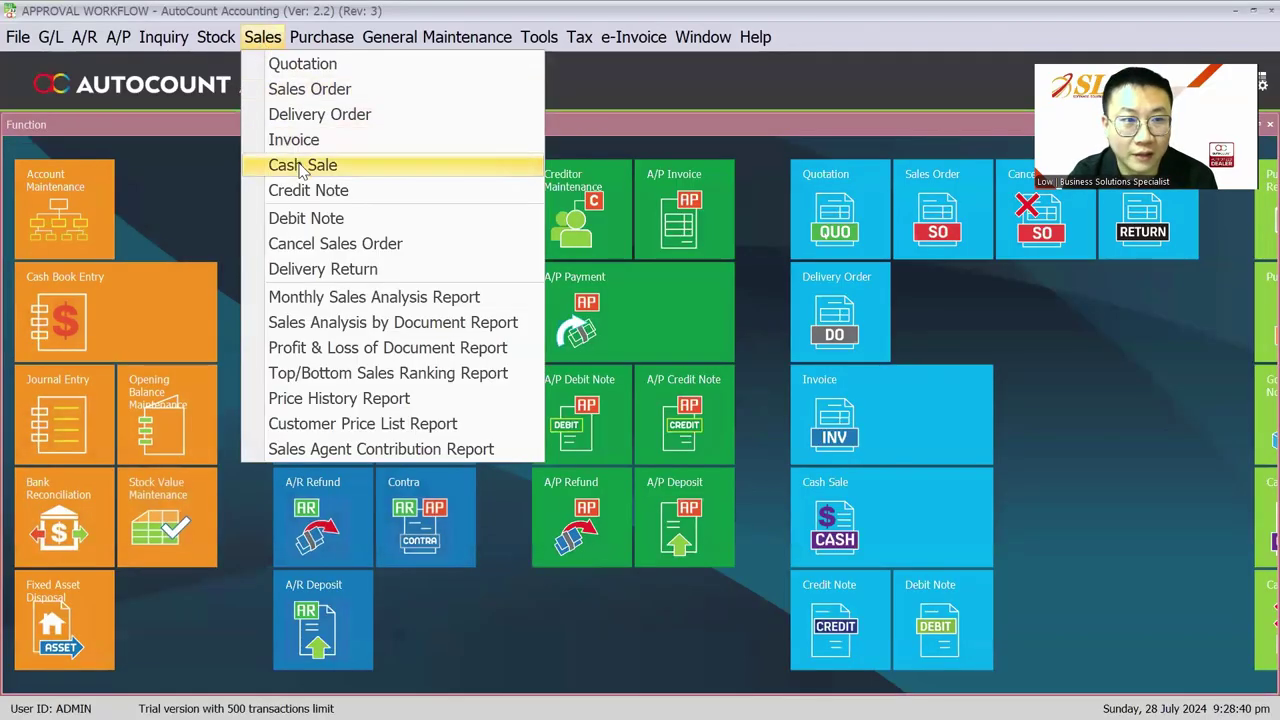
{"action": "left_click", "coordinate": [292, 163]}
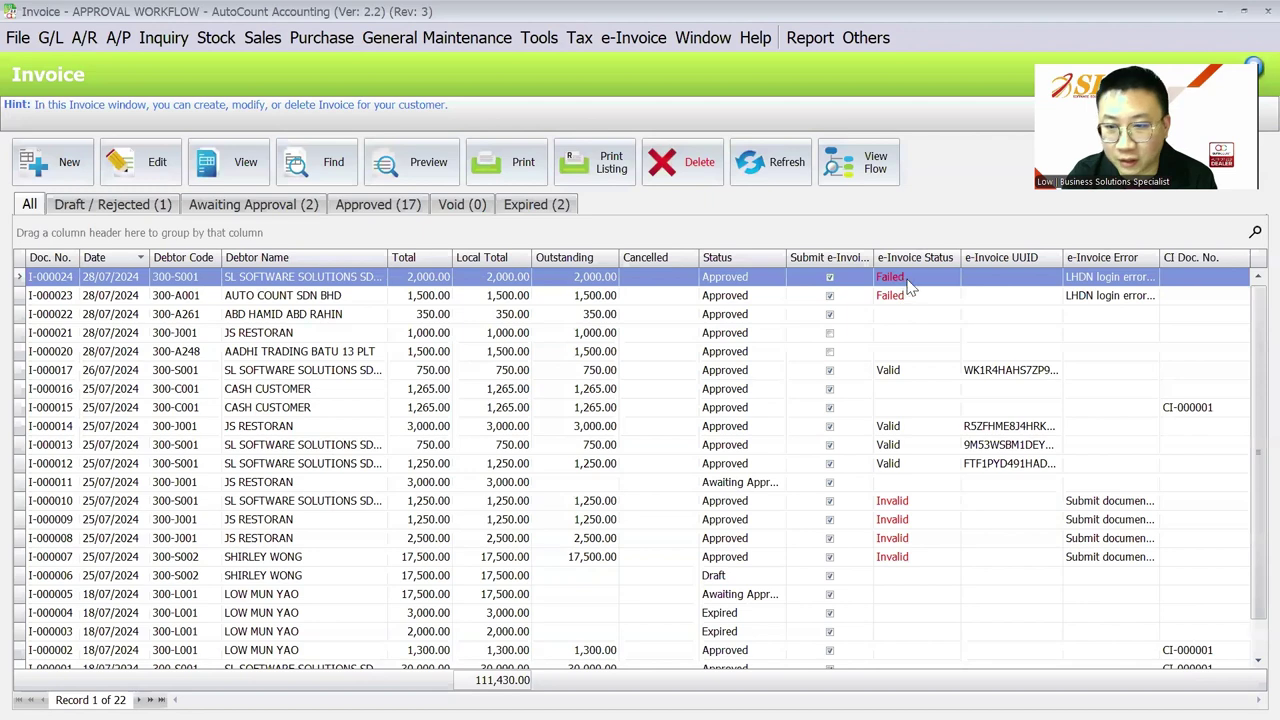
Step: Review the failed, invalid and valid e-Invoice statuses of I-000024, I-000007, I-000017, then start a new invoice
{"action": "left_click", "coordinate": [883, 278]}
{"action": "left_click", "coordinate": [896, 558]}
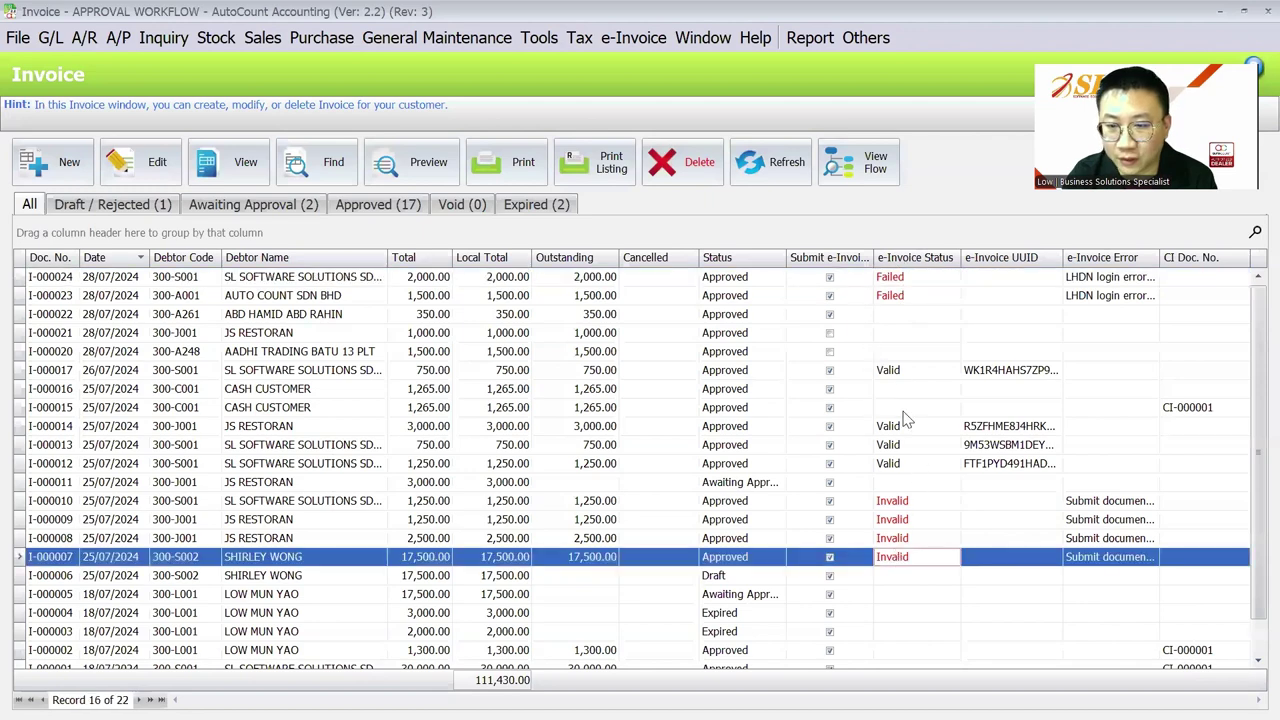
{"action": "left_click", "coordinate": [897, 375]}
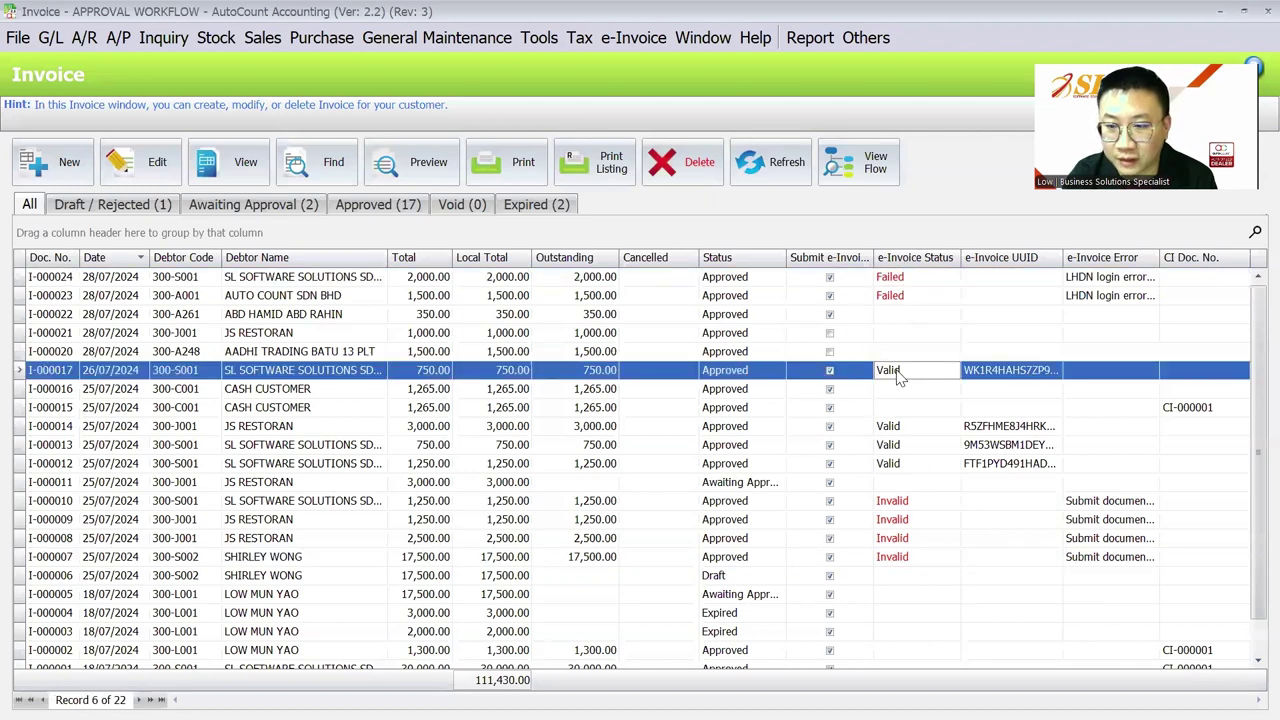
{"action": "left_click", "coordinate": [68, 162]}
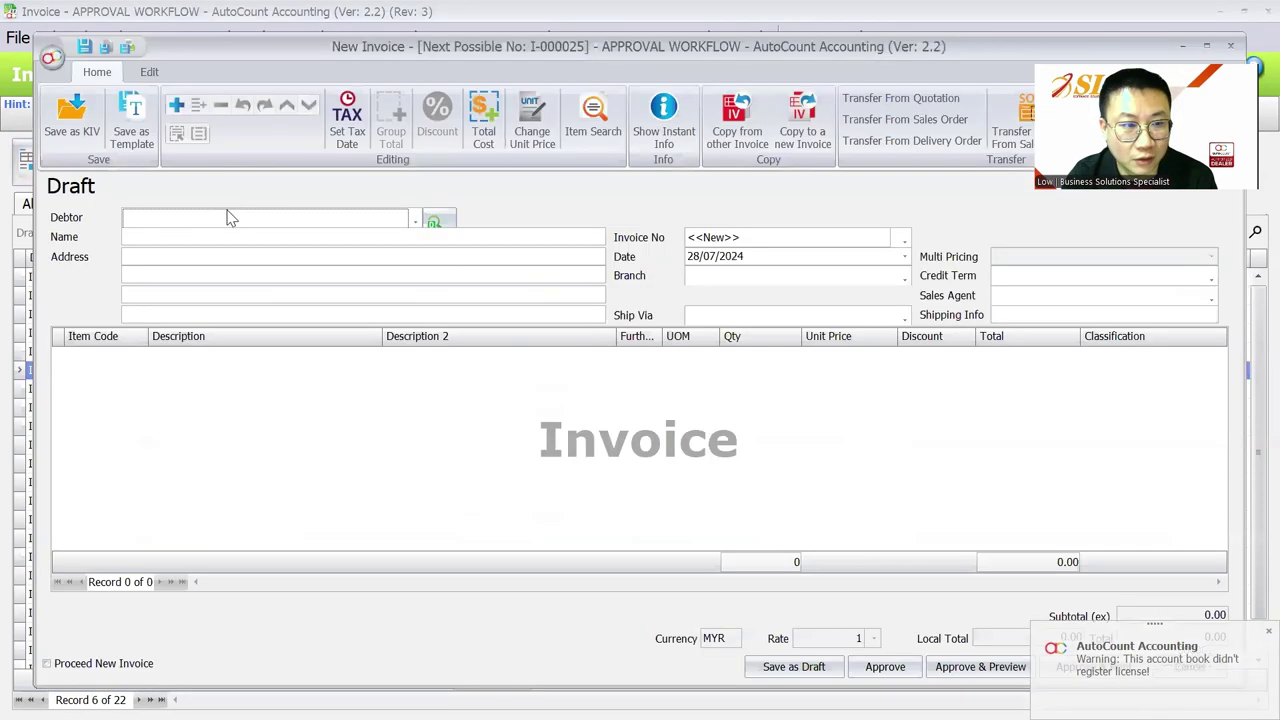
Step: Bill AADHI TRADING BATU 13 PLT for one LAPTOP at unit price 1,500.00
{"action": "left_click", "coordinate": [229, 218]}
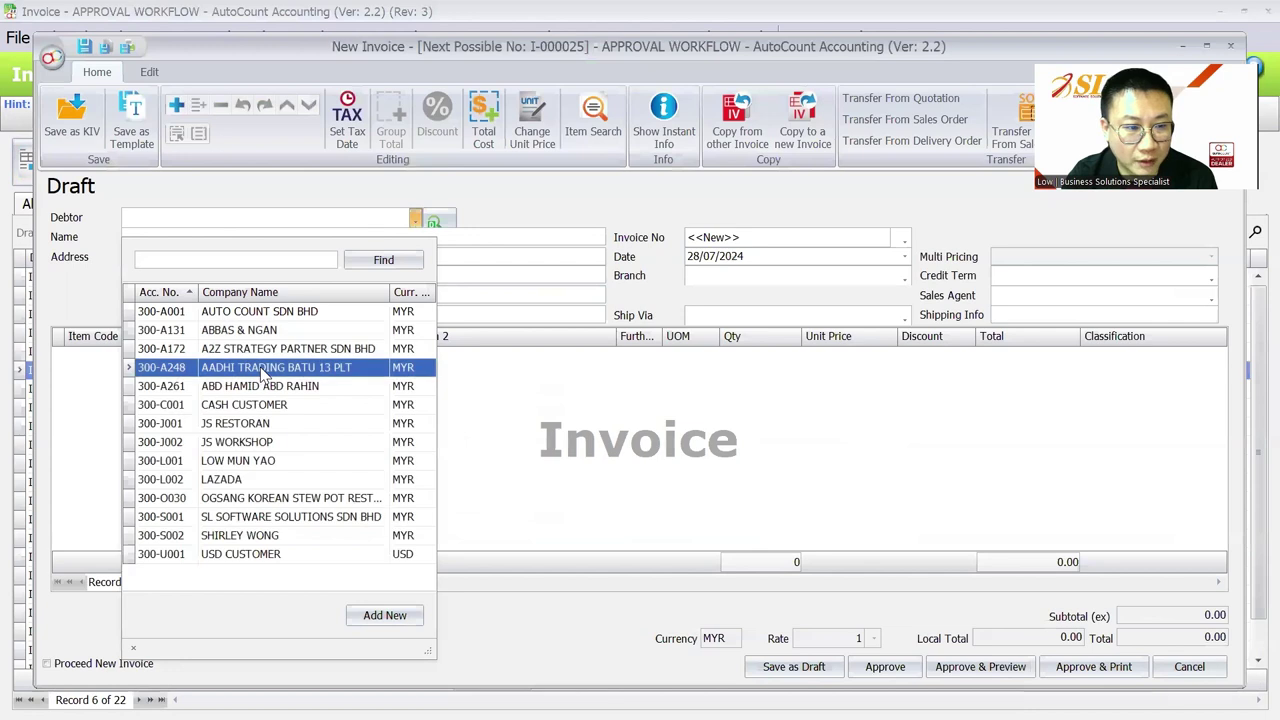
{"action": "left_click", "coordinate": [263, 368]}
{"action": "right_click", "coordinate": [266, 371]}
{"action": "left_click", "coordinate": [306, 23]}
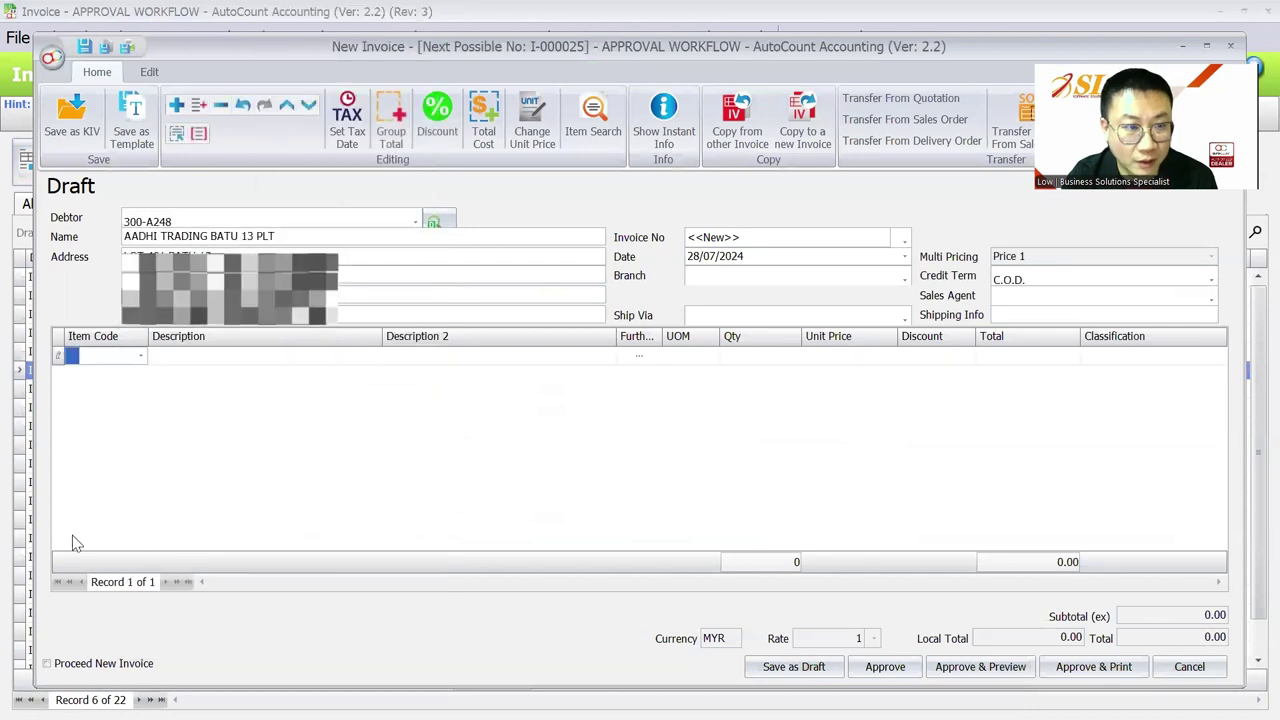
{"action": "left_click", "coordinate": [120, 362]}
{"action": "left_click", "coordinate": [186, 455]}
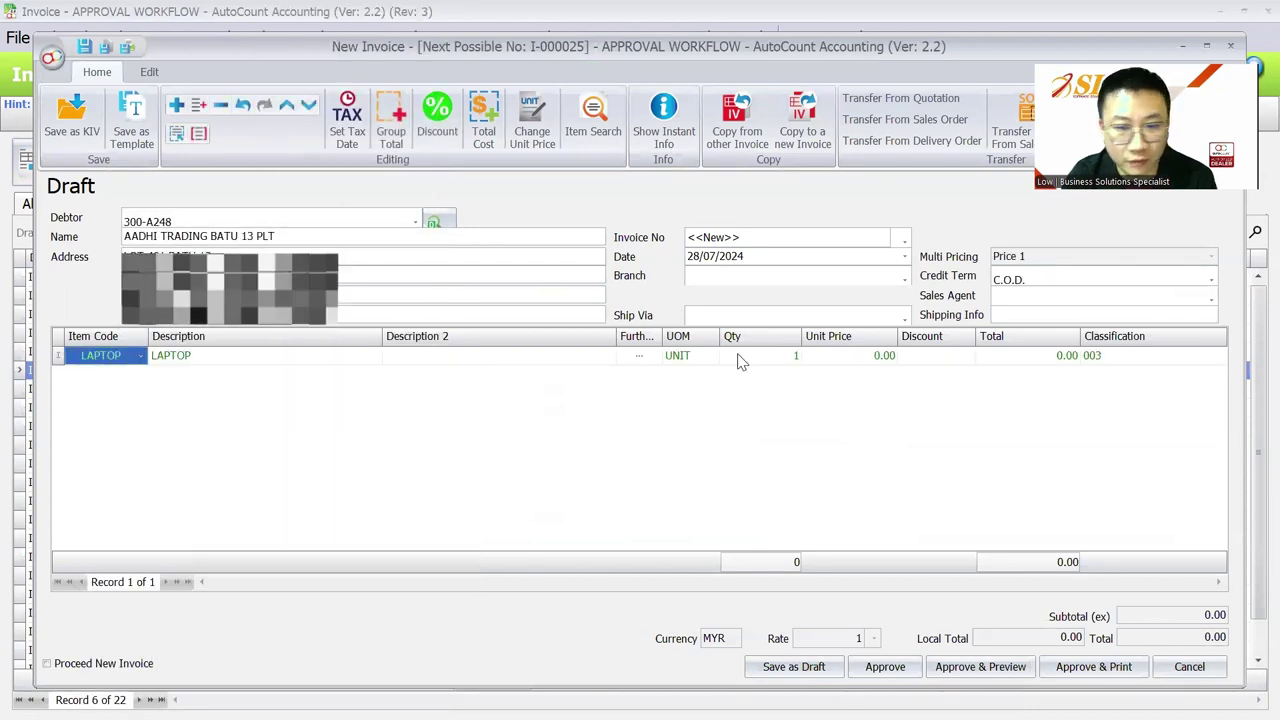
{"action": "left_click", "coordinate": [877, 358]}
{"action": "type", "text": "1500"}
{"action": "key", "text": "Return"}
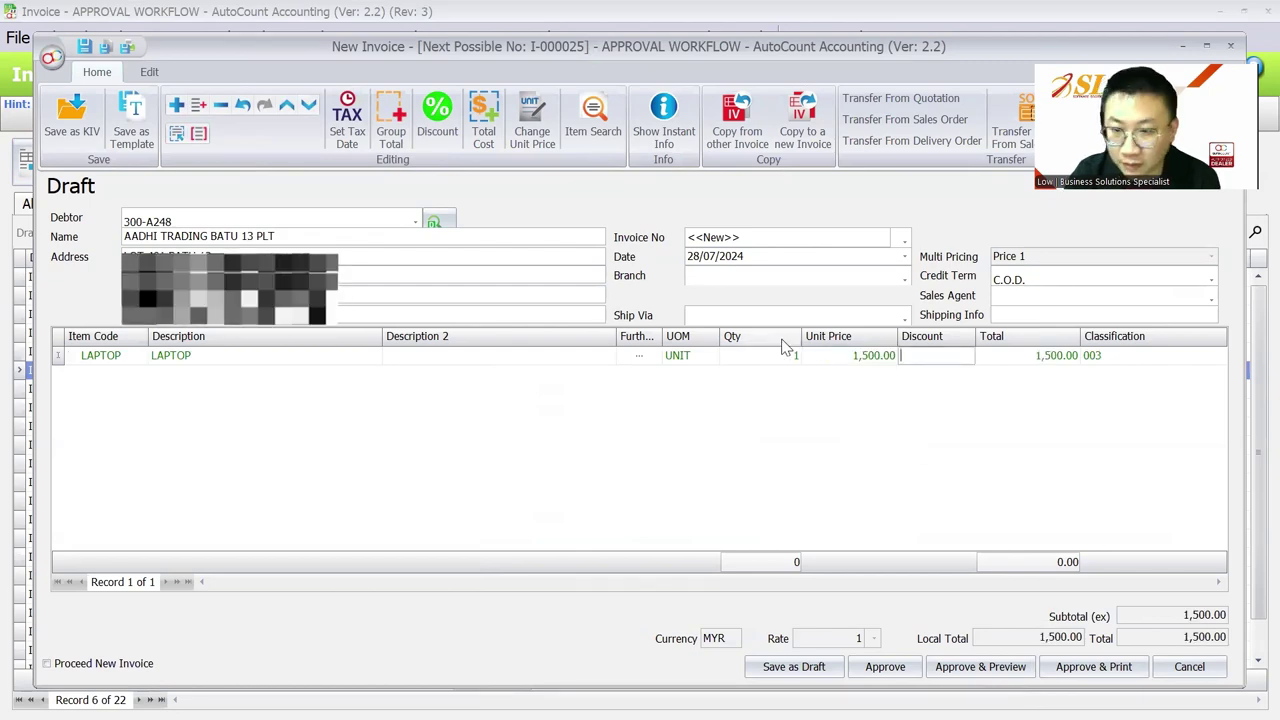
Step: Approve invoice I-000025 and refresh the list to check its e-Invoice status
{"action": "left_click", "coordinate": [877, 563]}
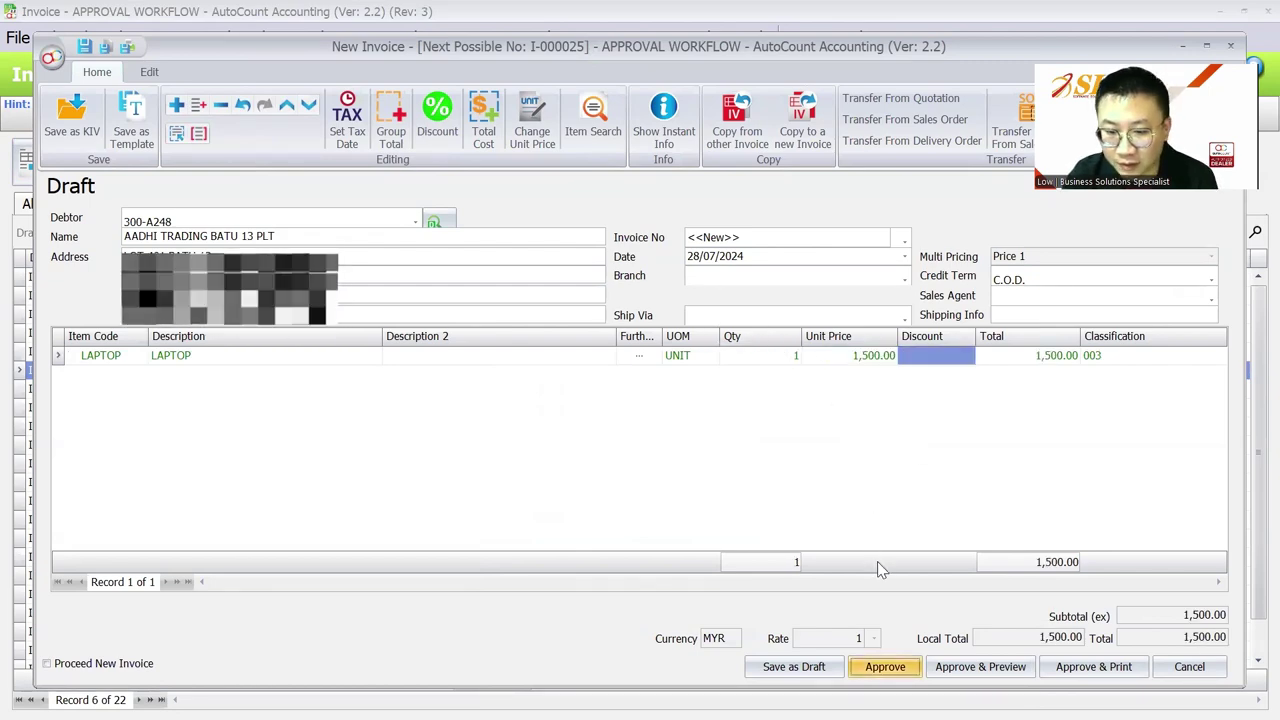
{"action": "key", "text": "ctrl+s"}
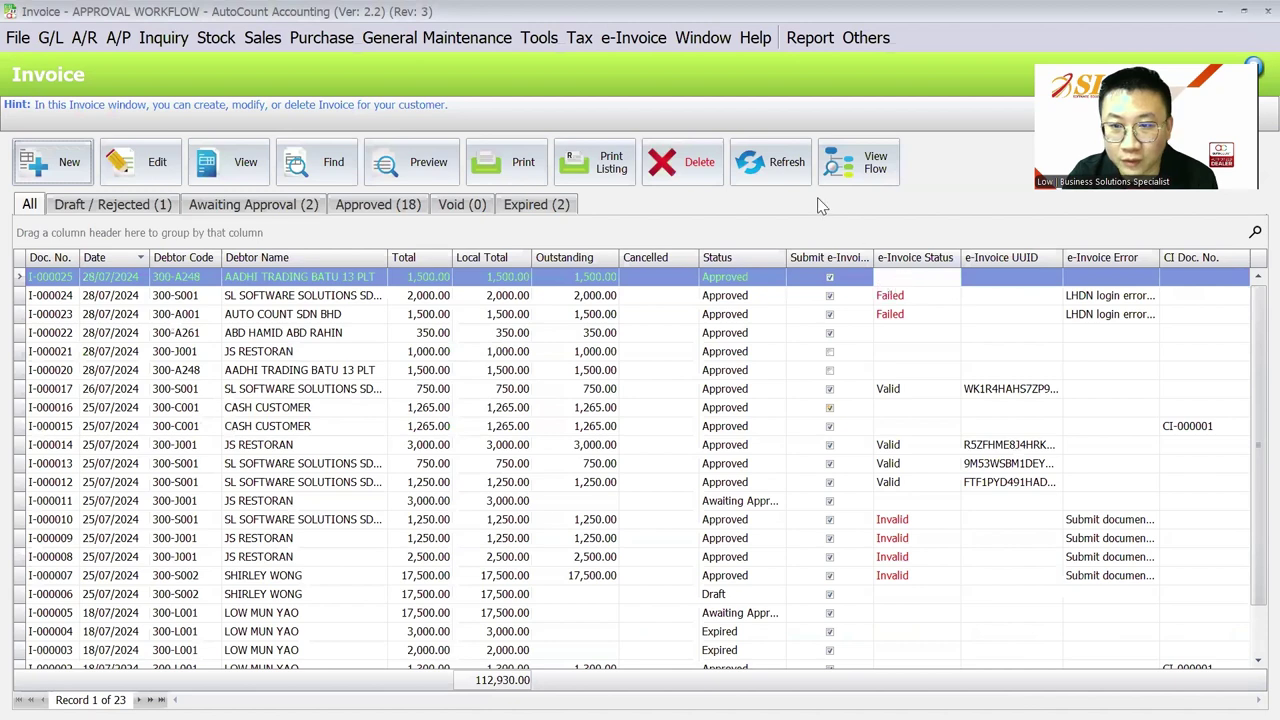
{"action": "left_click", "coordinate": [797, 180]}
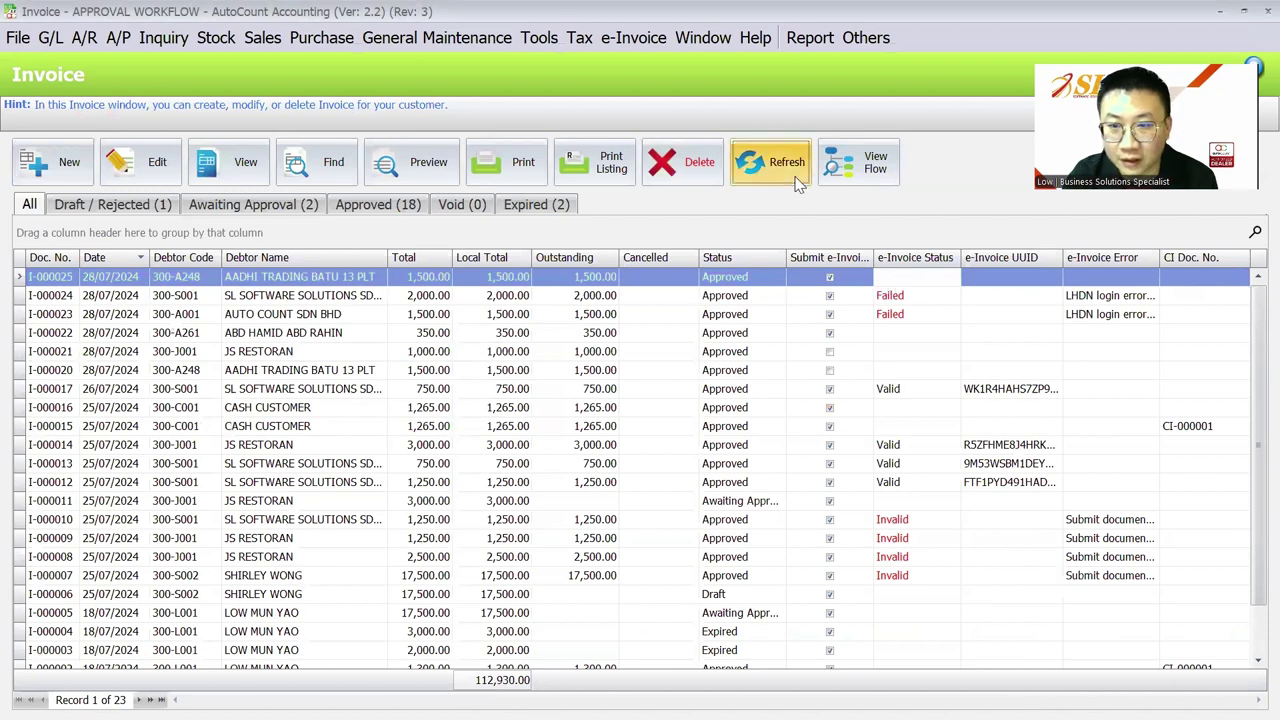
{"action": "left_click", "coordinate": [797, 180]}
{"action": "left_click", "coordinate": [903, 280]}
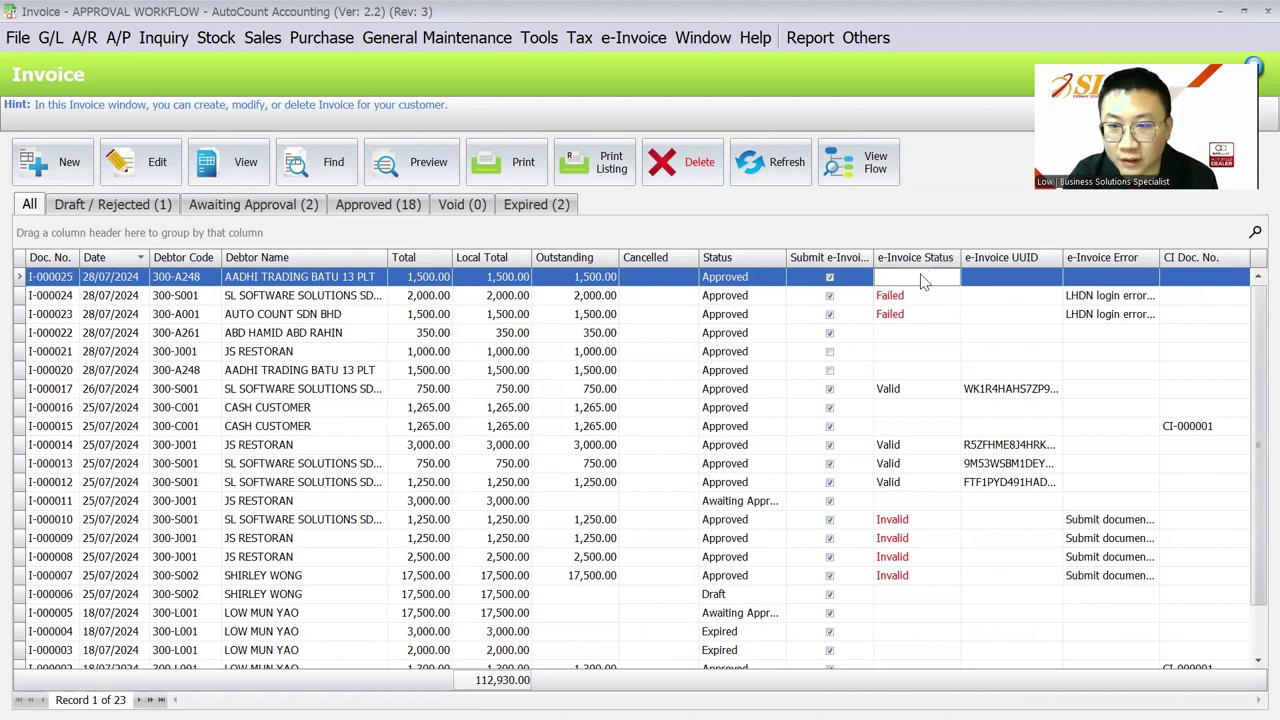
Step: Generate and save a consolidated e-Invoice for invoices dated 01/07/2024 to 28/07/2024
{"action": "left_click", "coordinate": [648, 36]}
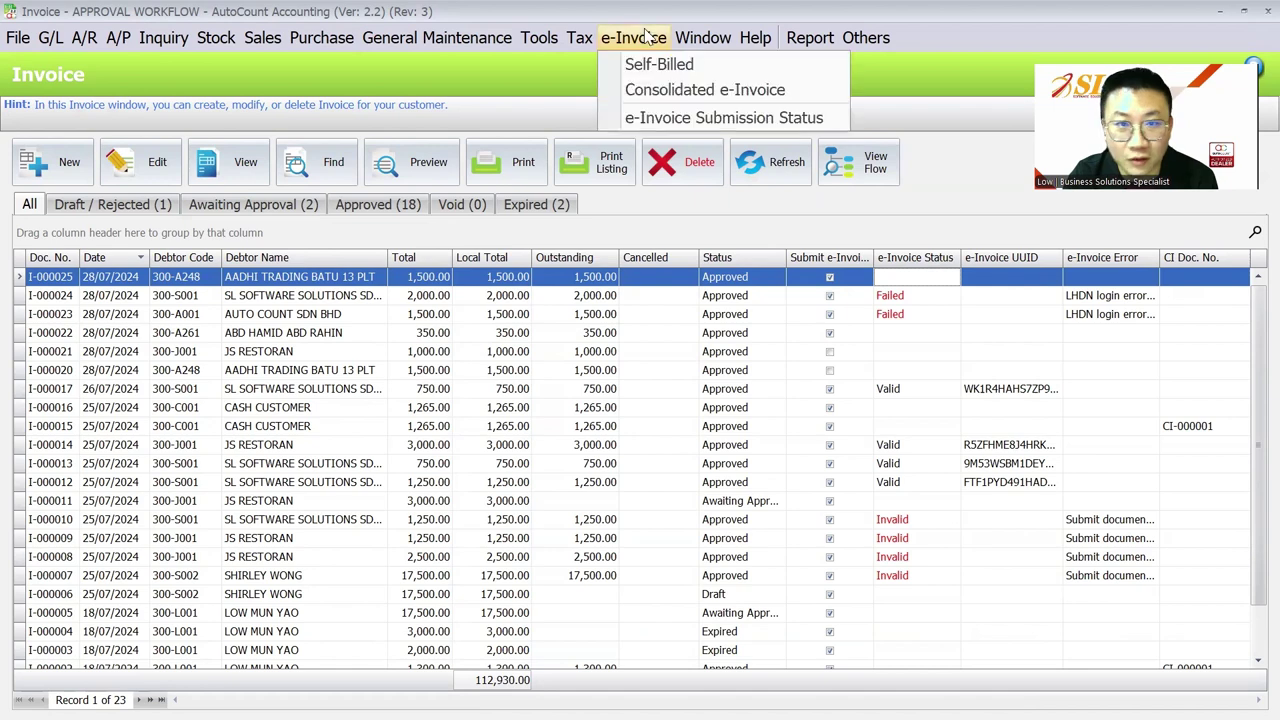
{"action": "left_click", "coordinate": [660, 88]}
{"action": "left_click", "coordinate": [53, 161]}
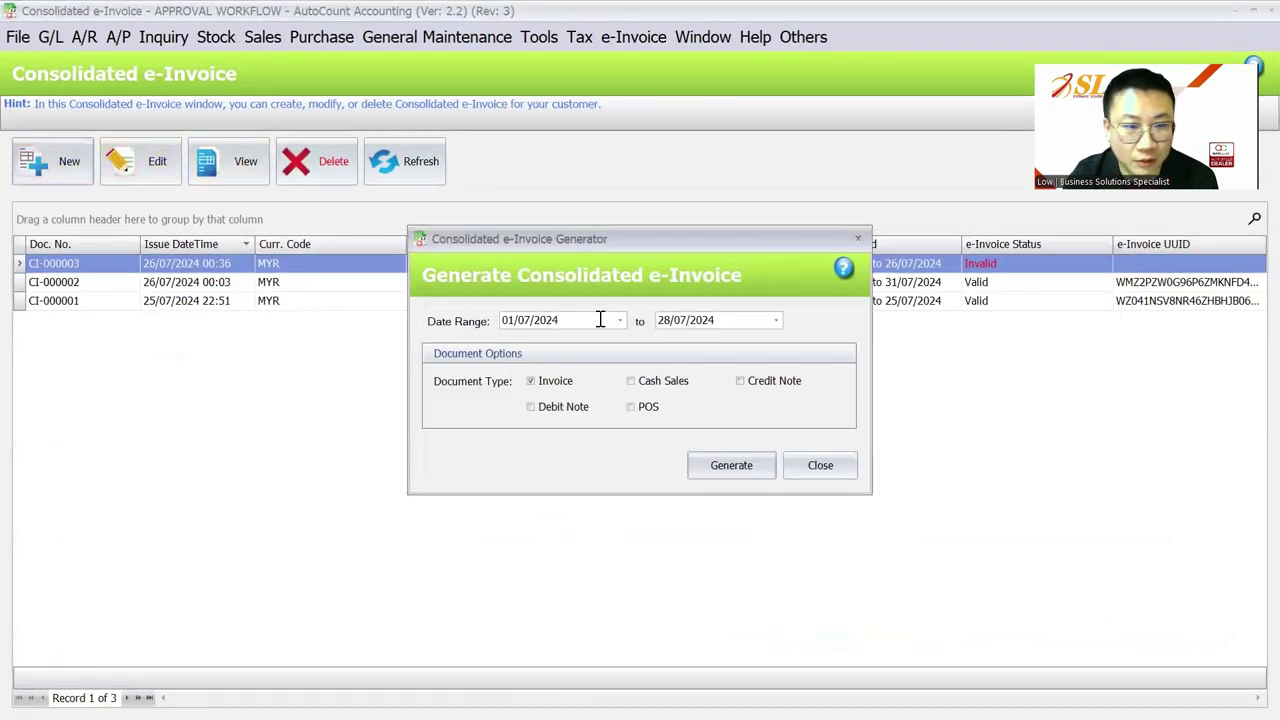
{"action": "left_click", "coordinate": [724, 320]}
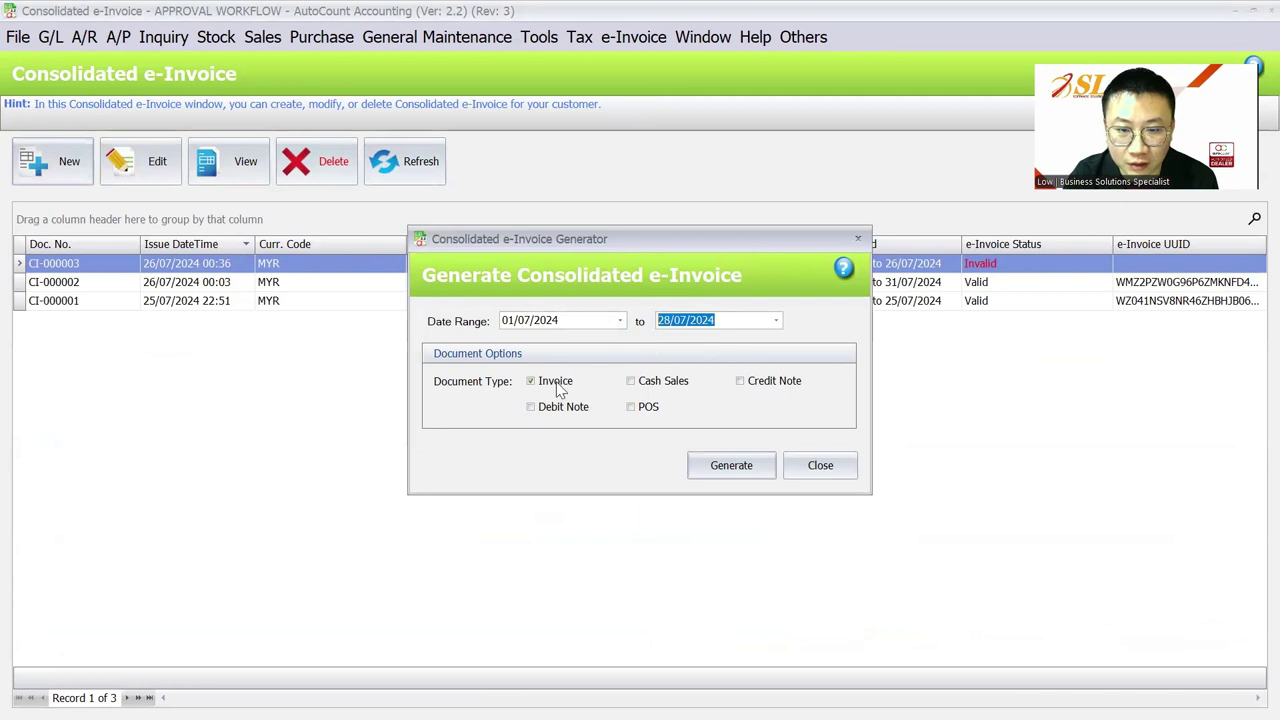
{"action": "left_click", "coordinate": [731, 468]}
{"action": "left_click", "coordinate": [585, 403]}
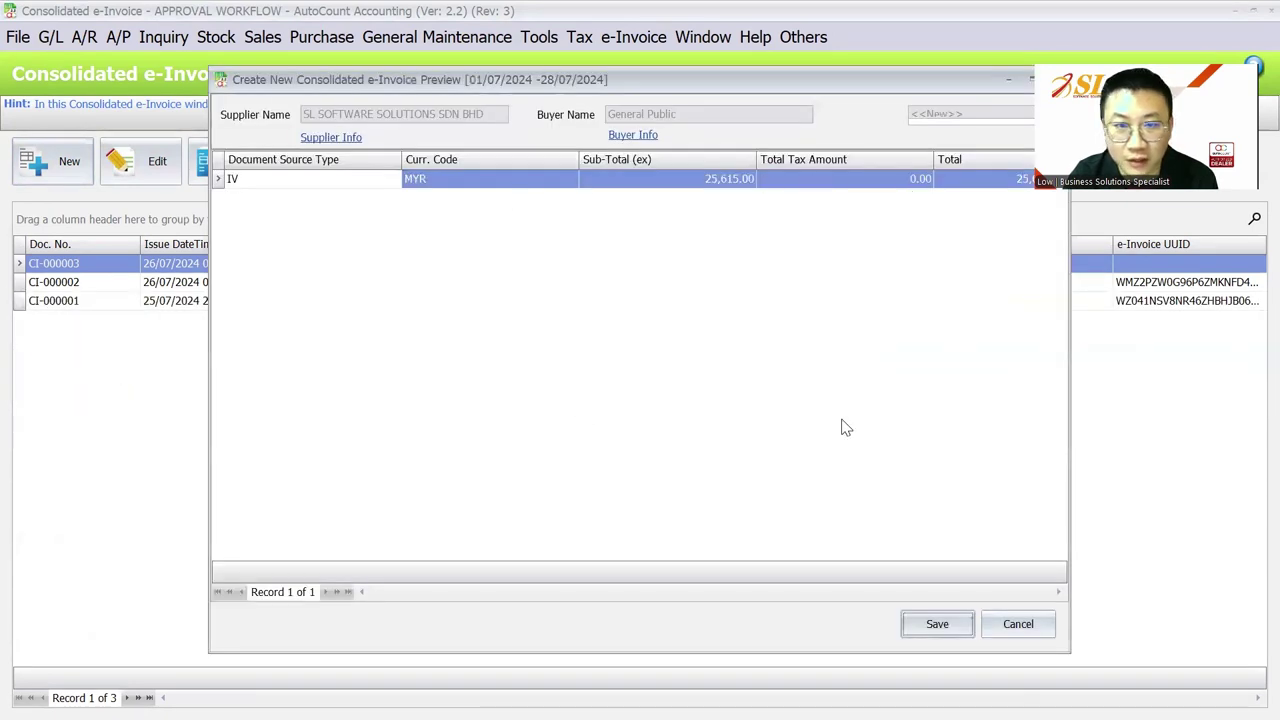
{"action": "key", "text": "Return"}
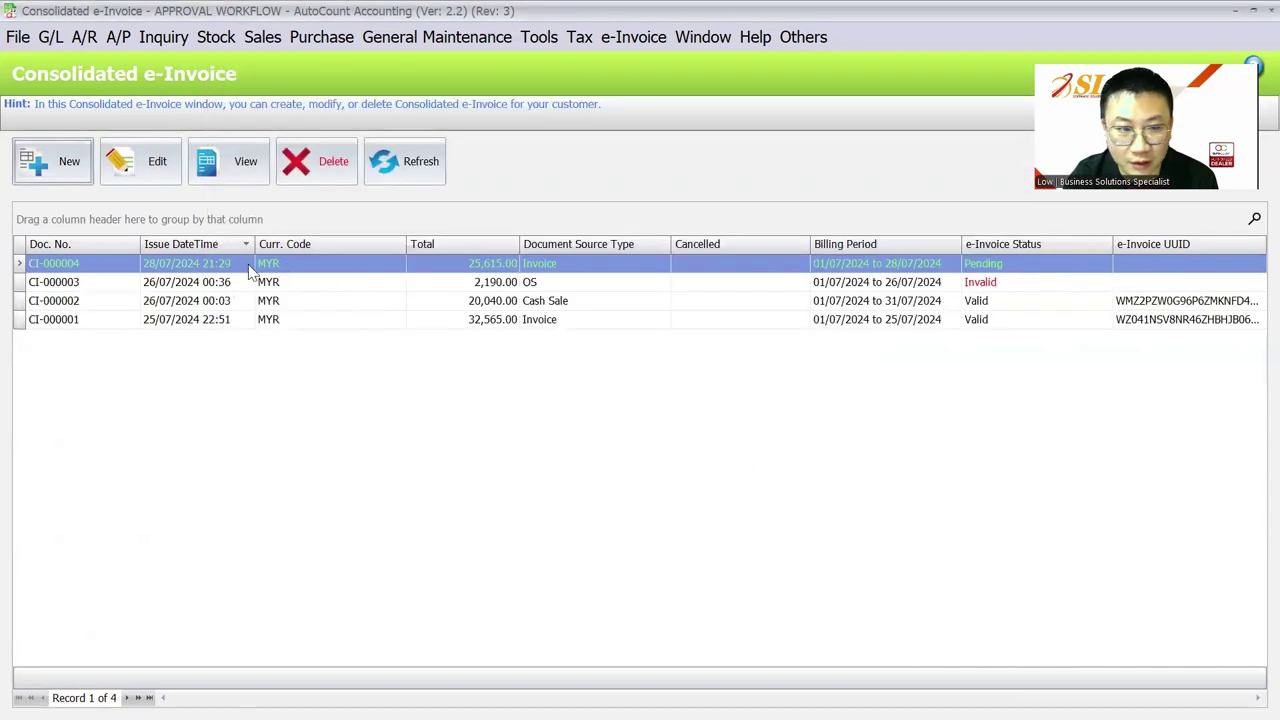
Step: Review CI-000004's lines, including the I-000025 amount, then close it
{"action": "double_click", "coordinate": [249, 267]}
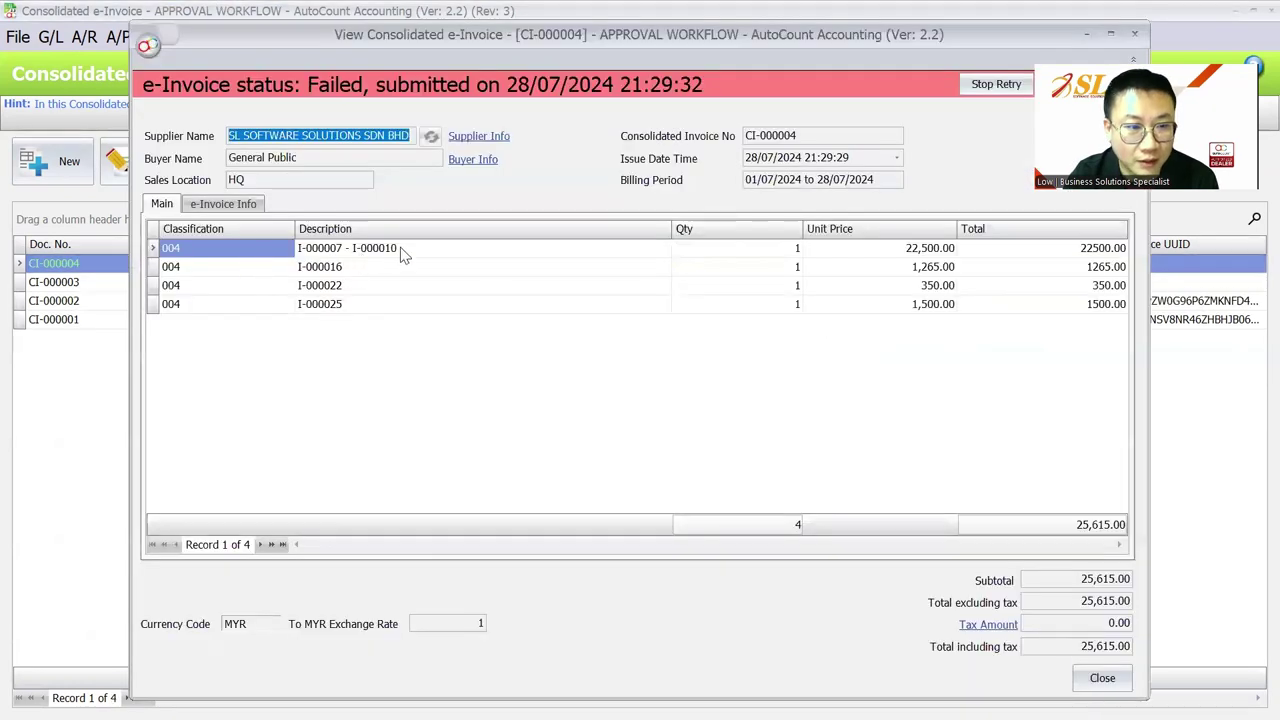
{"action": "left_click", "coordinate": [398, 250]}
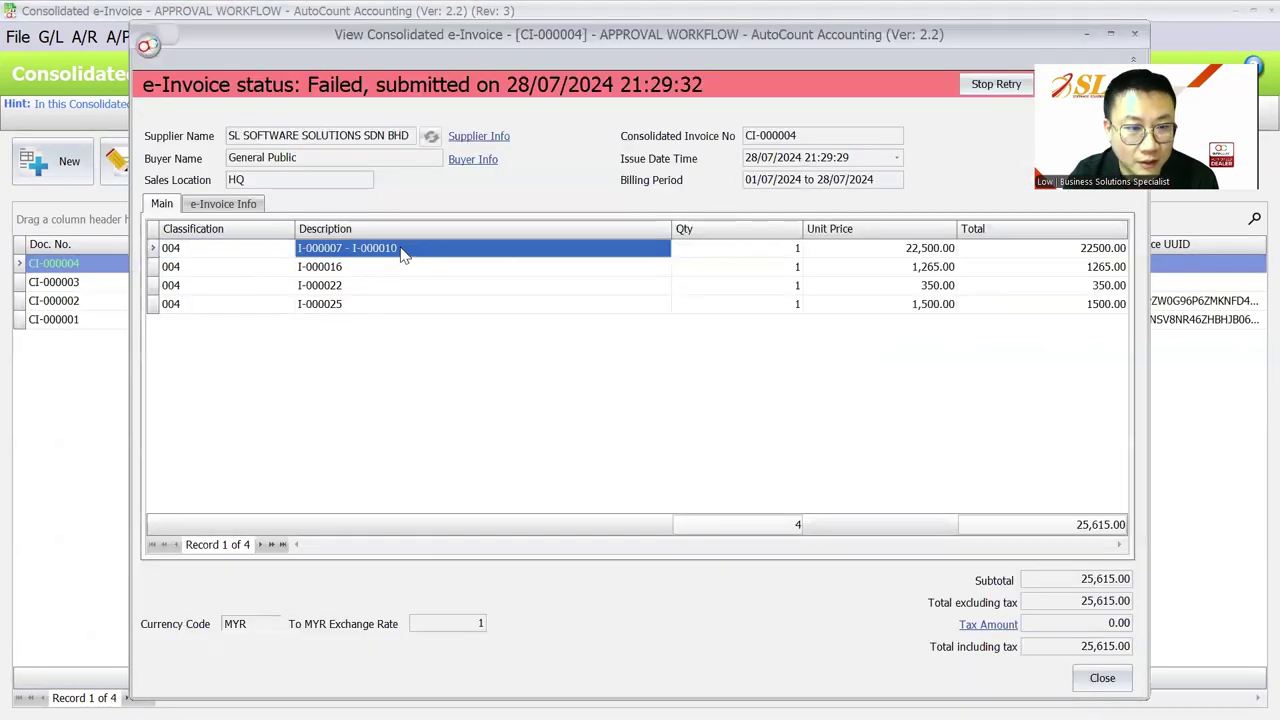
{"action": "left_click", "coordinate": [383, 308]}
{"action": "left_click", "coordinate": [901, 311]}
{"action": "key", "text": "Escape"}
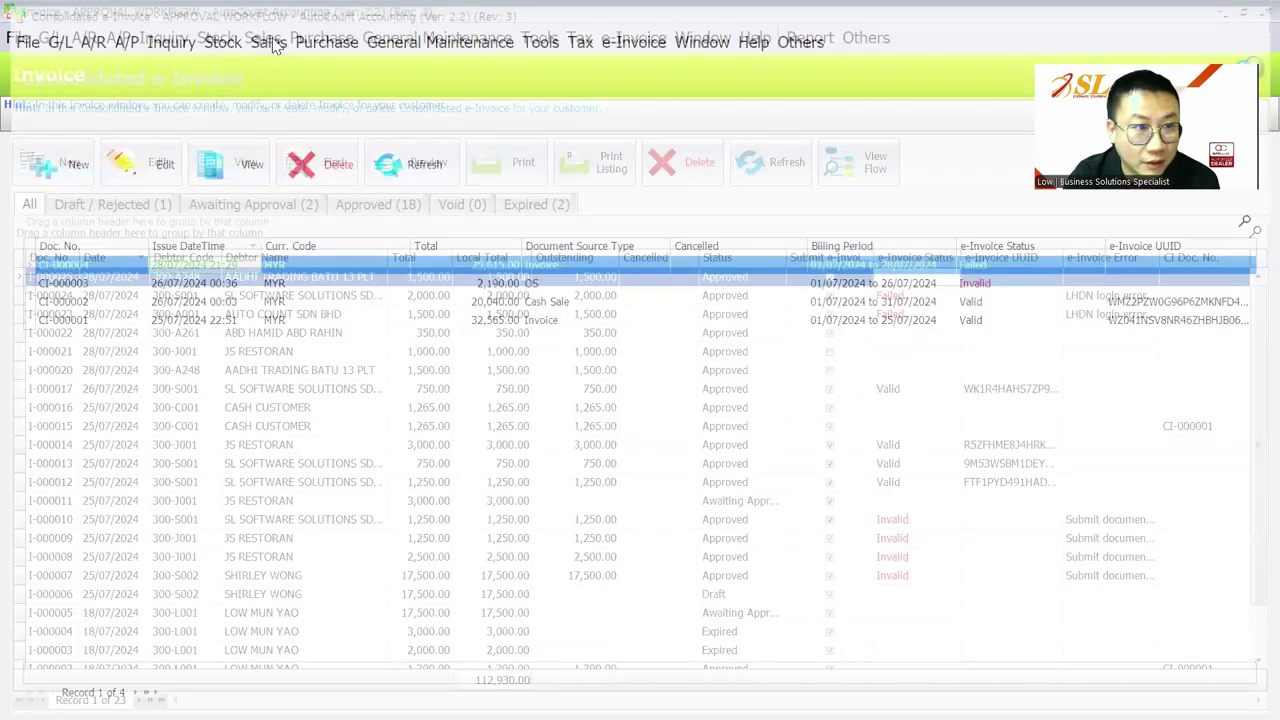
{"action": "left_click", "coordinate": [266, 40]}
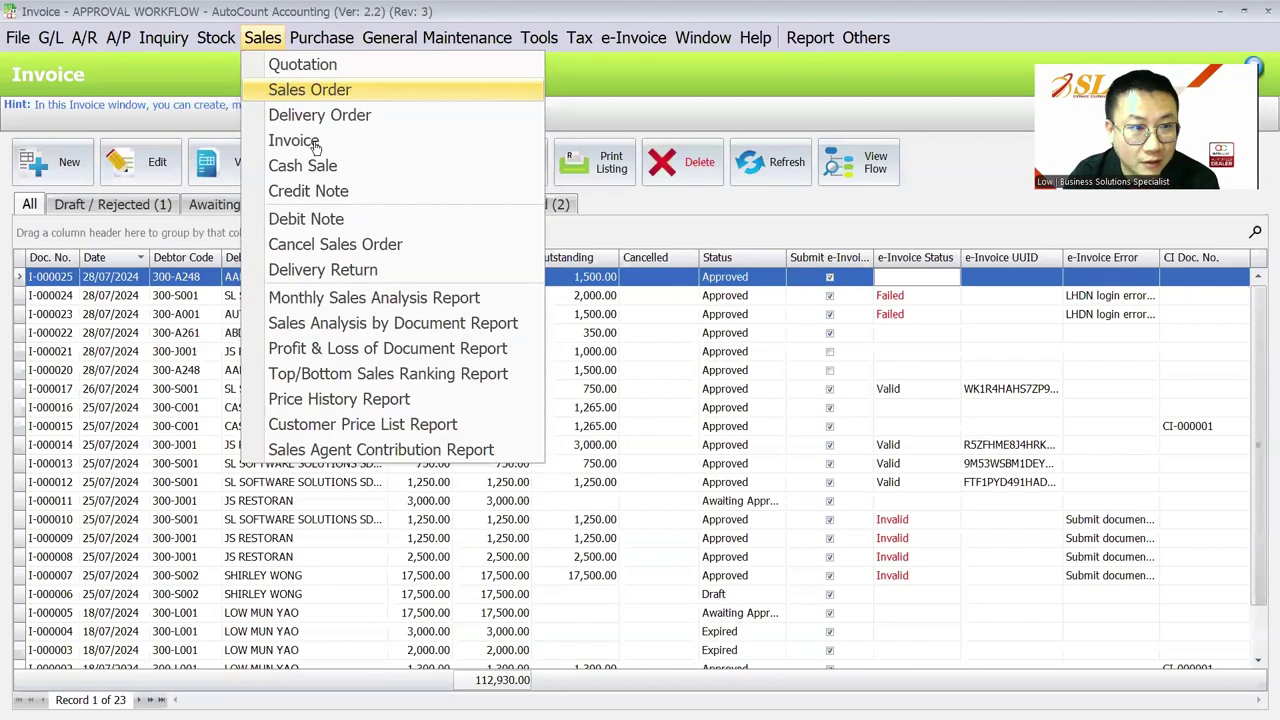
Step: Refresh the invoice list and start a new invoice for debtor AUTO COUNT SDN BHD (300-A001)
{"action": "left_click", "coordinate": [300, 141]}
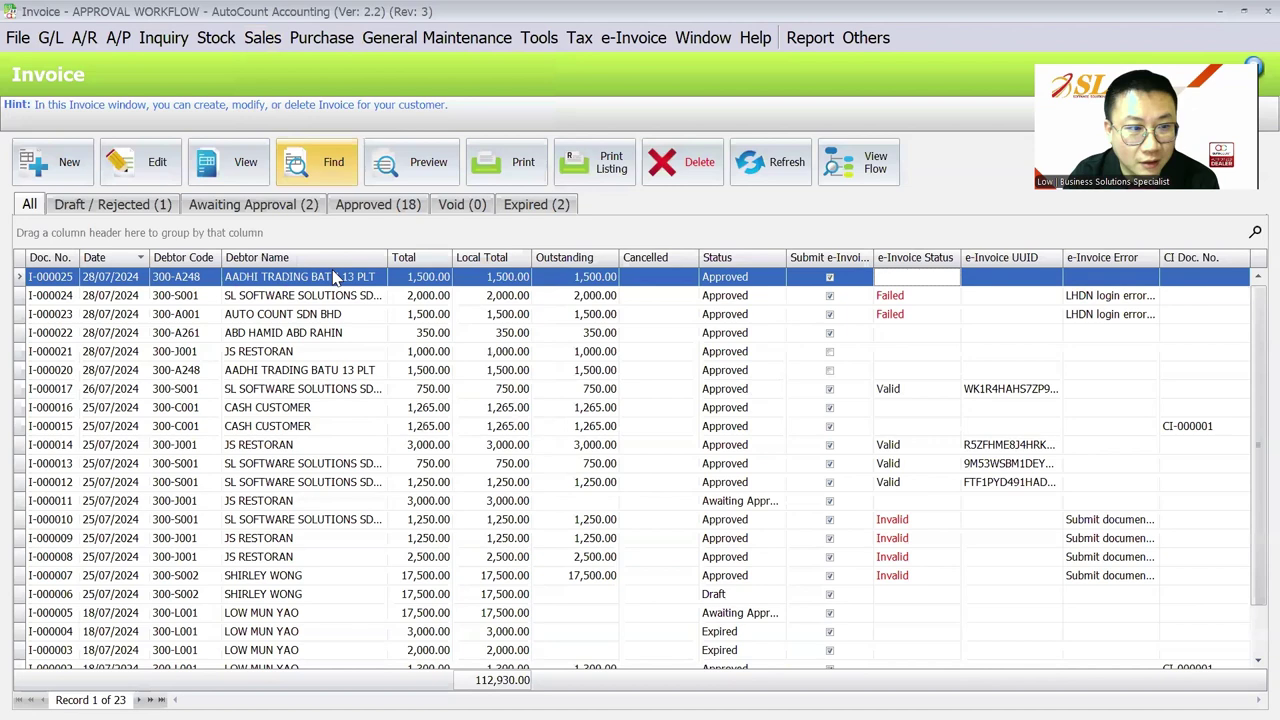
{"action": "left_click", "coordinate": [777, 173]}
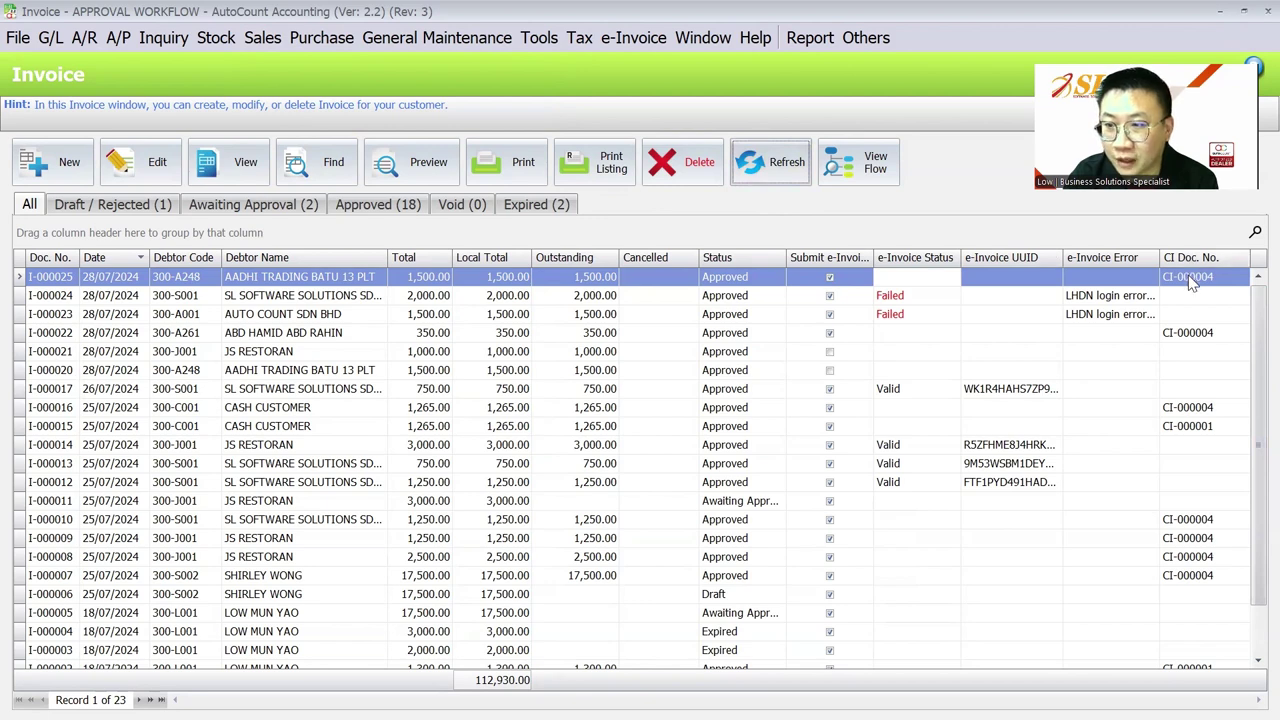
{"action": "left_click", "coordinate": [48, 162]}
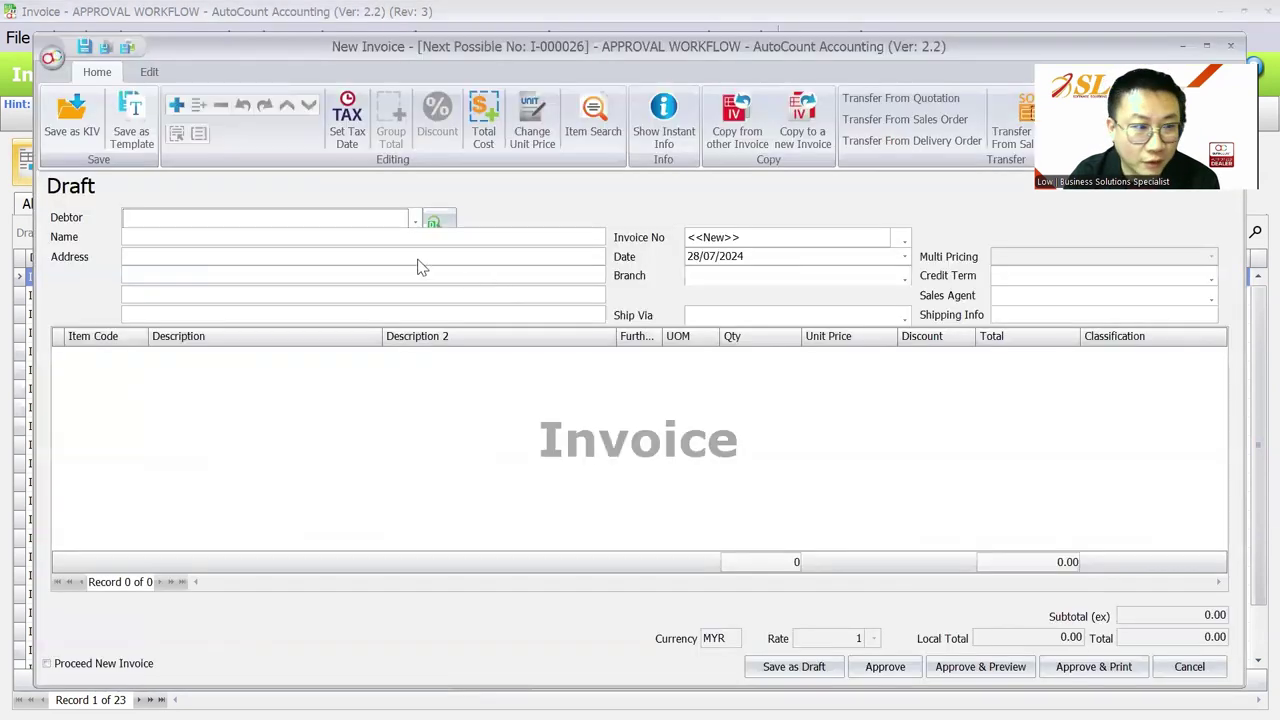
{"action": "left_click", "coordinate": [350, 220]}
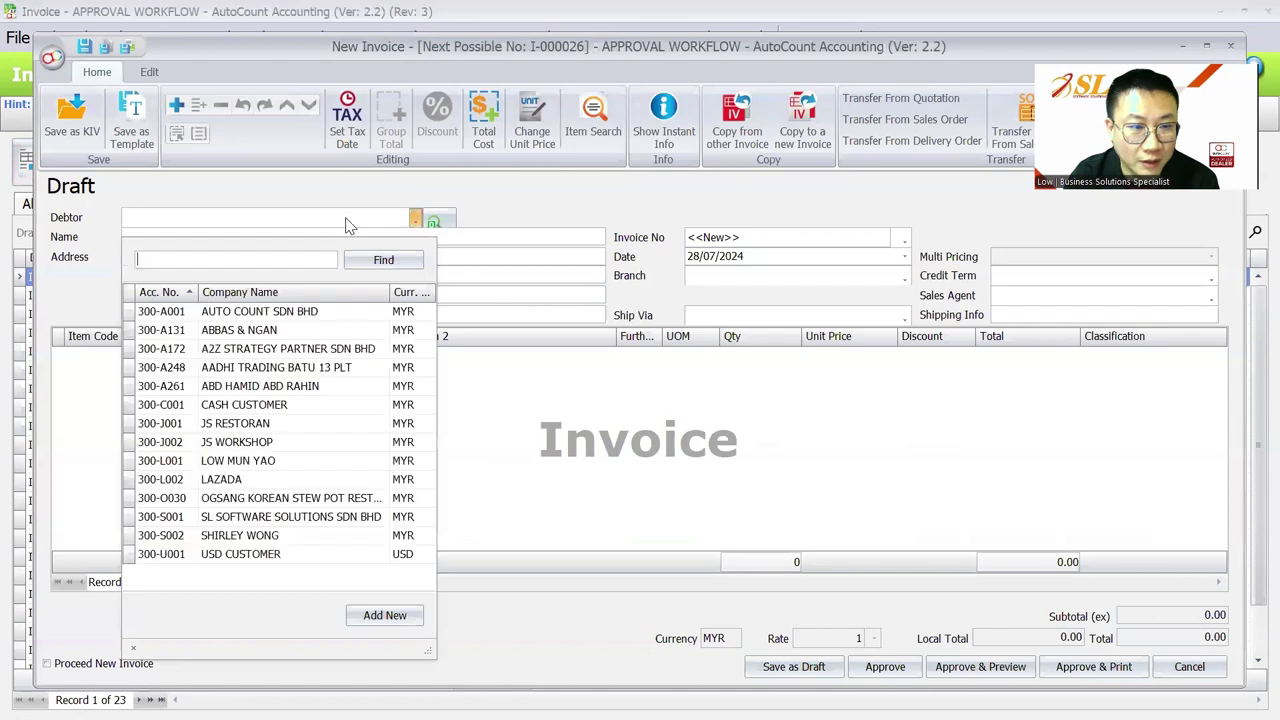
{"action": "left_click", "coordinate": [331, 316]}
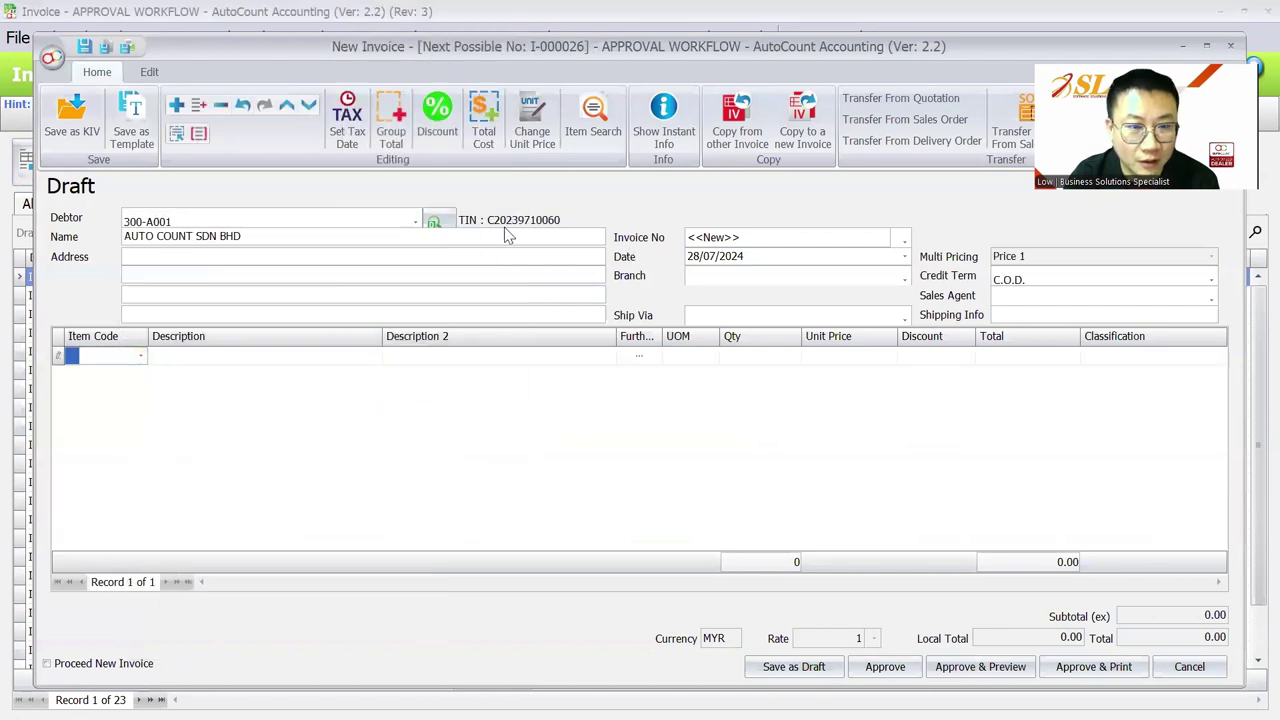
Step: Add one LAPTOP line at unit price 2,400.00 and approve the invoice
{"action": "left_click", "coordinate": [140, 357]}
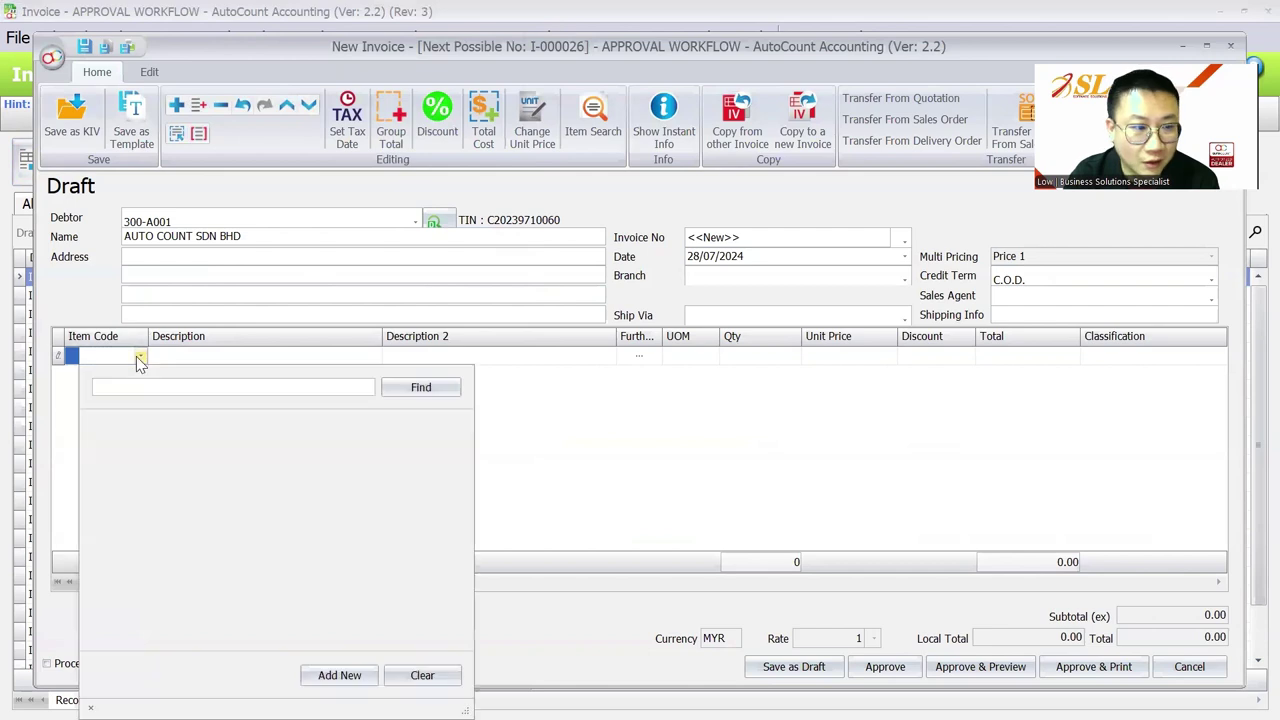
{"action": "left_click", "coordinate": [165, 457]}
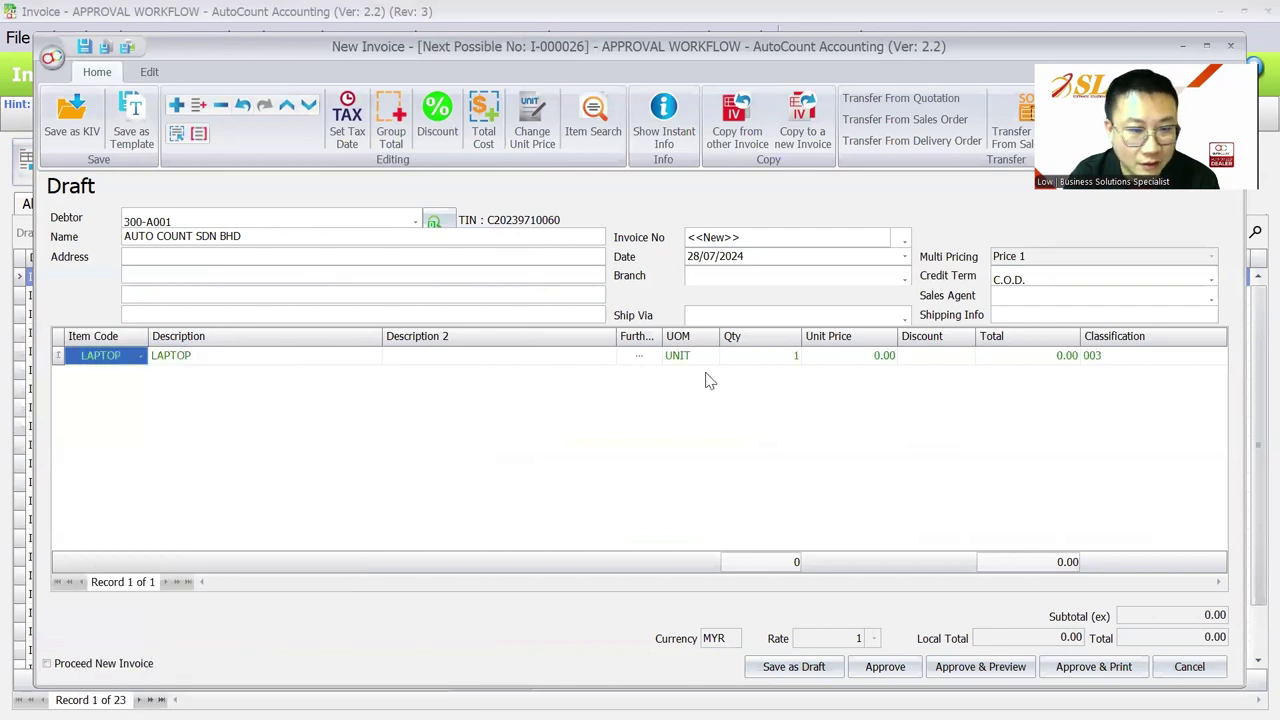
{"action": "left_click", "coordinate": [826, 364]}
{"action": "type", "text": "1500"}
{"action": "key", "text": "BackSpace"}
{"action": "key", "text": "BackSpace"}
{"action": "key", "text": "BackSpace"}
{"action": "key", "text": "BackSpace"}
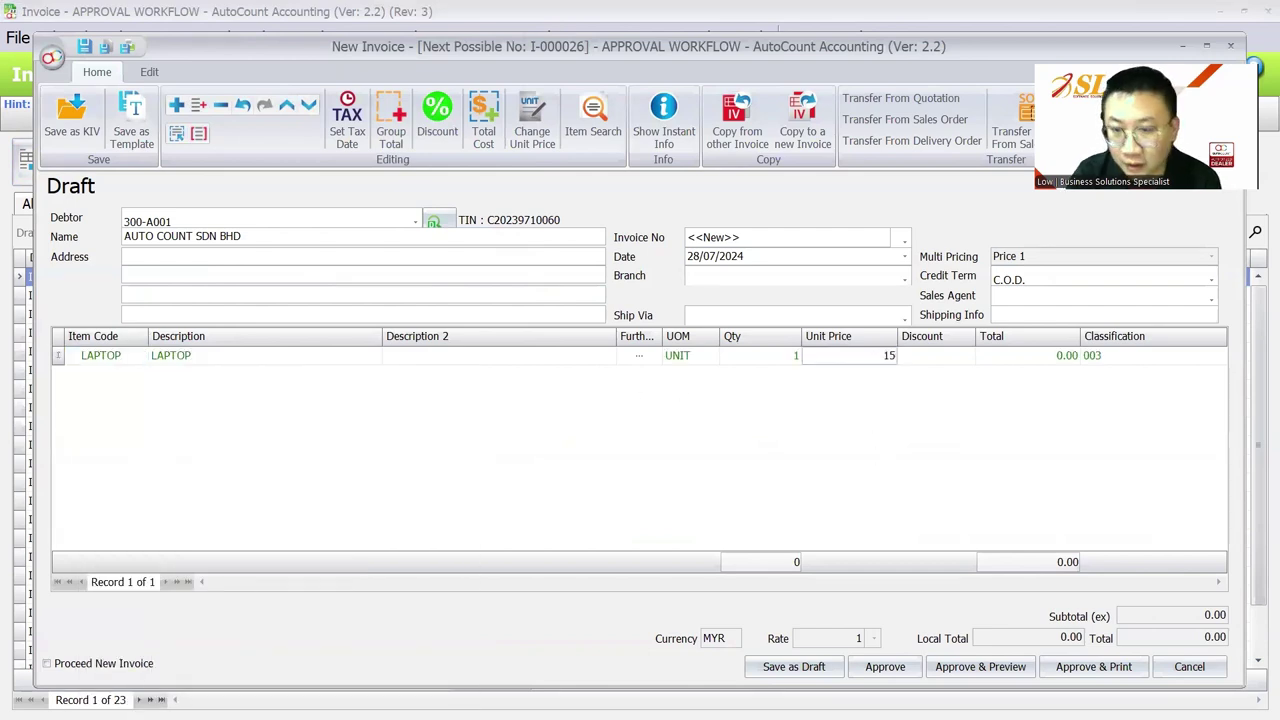
{"action": "type", "text": "2,400"}
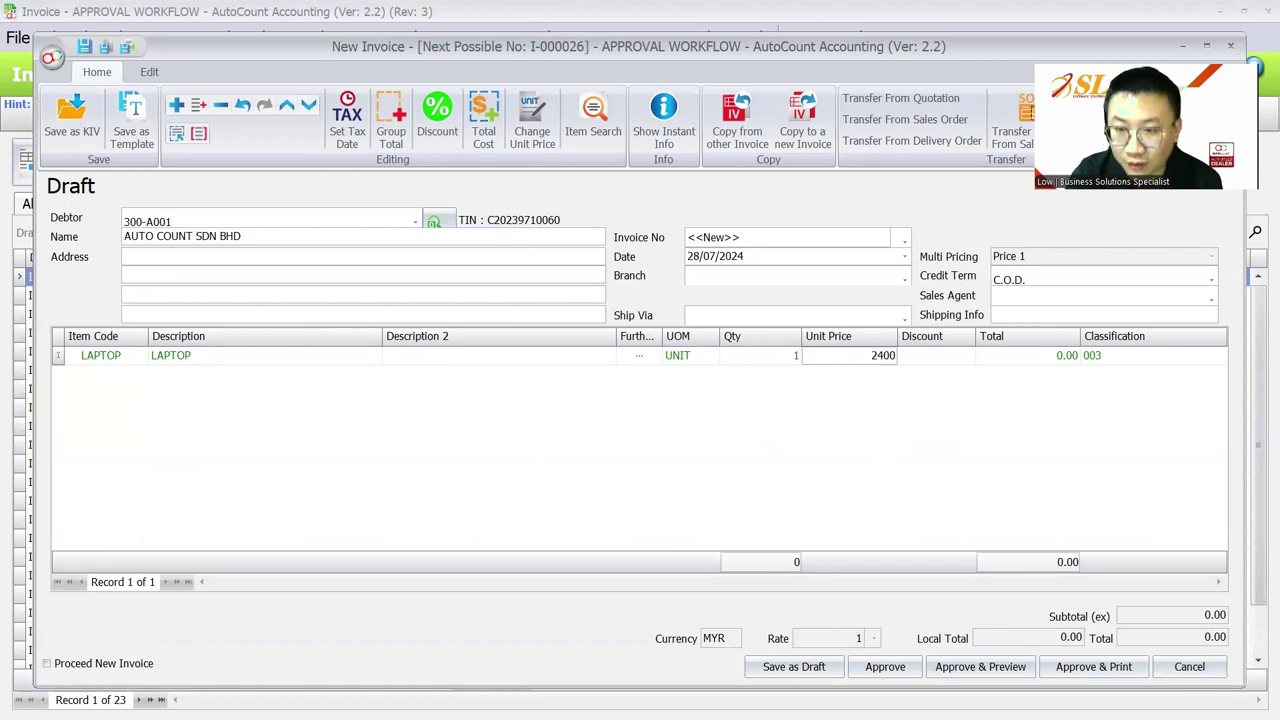
{"action": "key", "text": "Tab"}
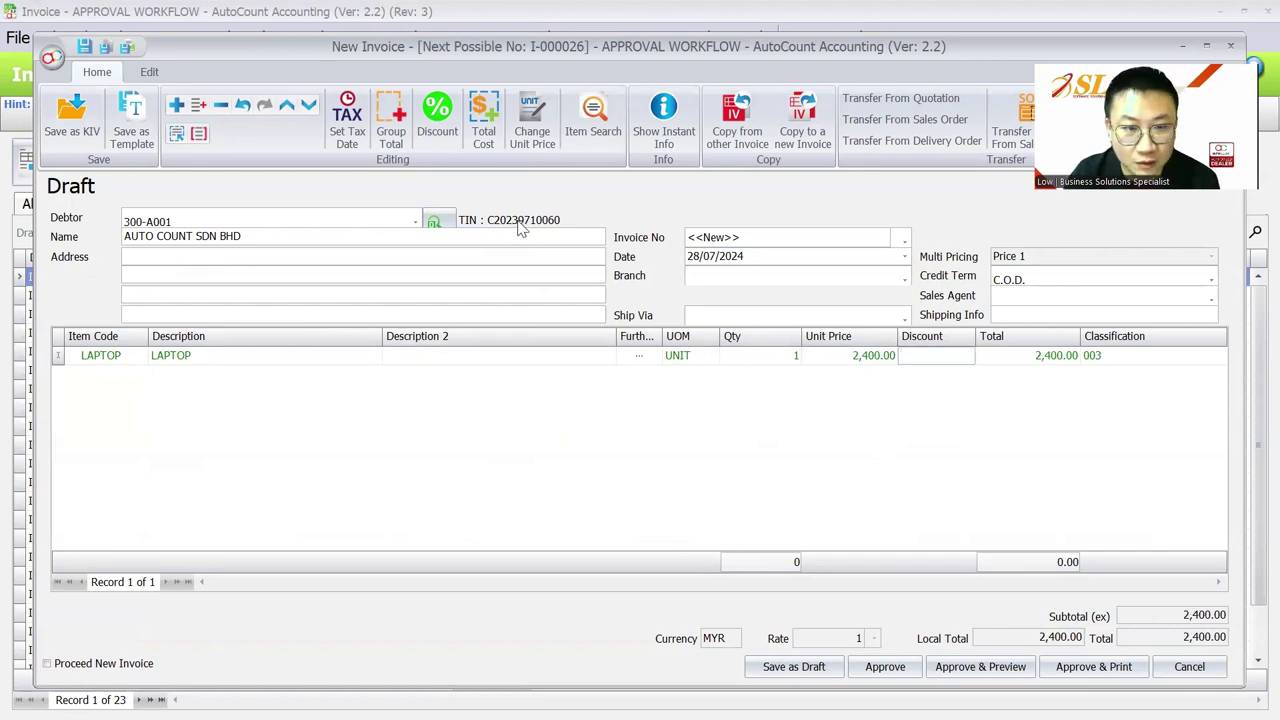
{"action": "left_click", "coordinate": [885, 666]}
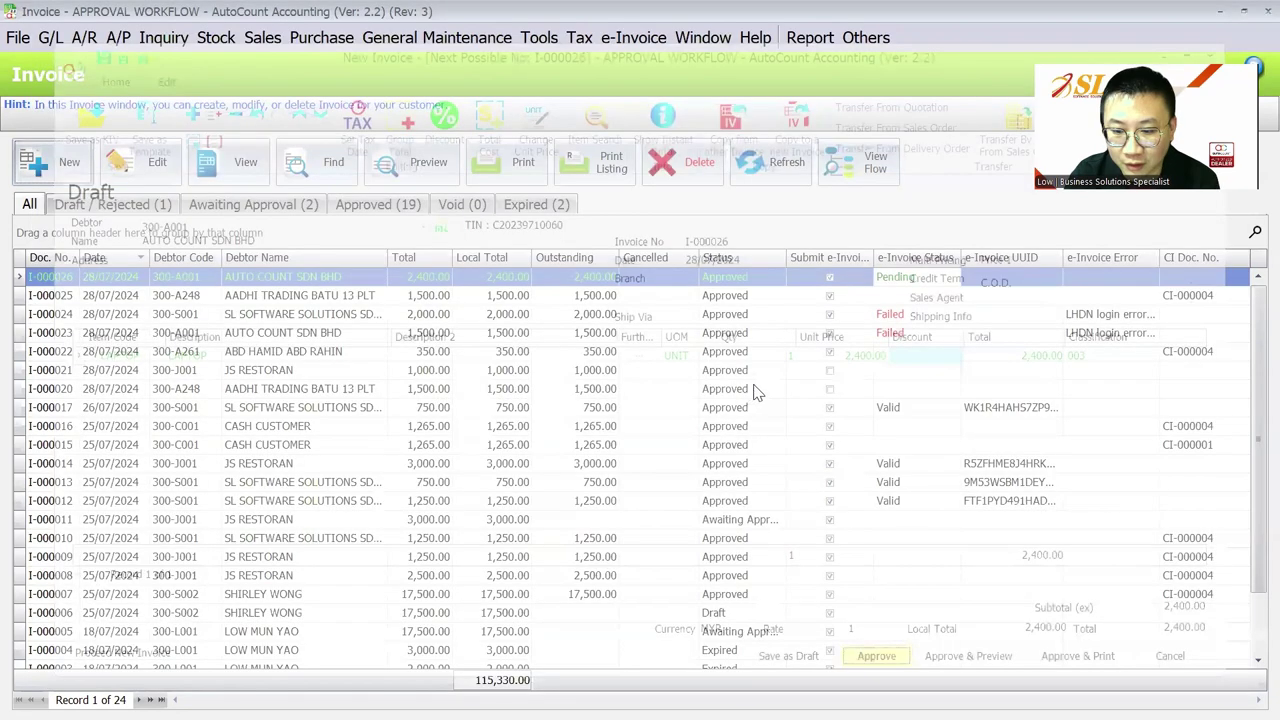
Step: Refresh the list and widen the e-Invoice Error column to read I-000026's submission error
{"action": "left_click", "coordinate": [776, 160]}
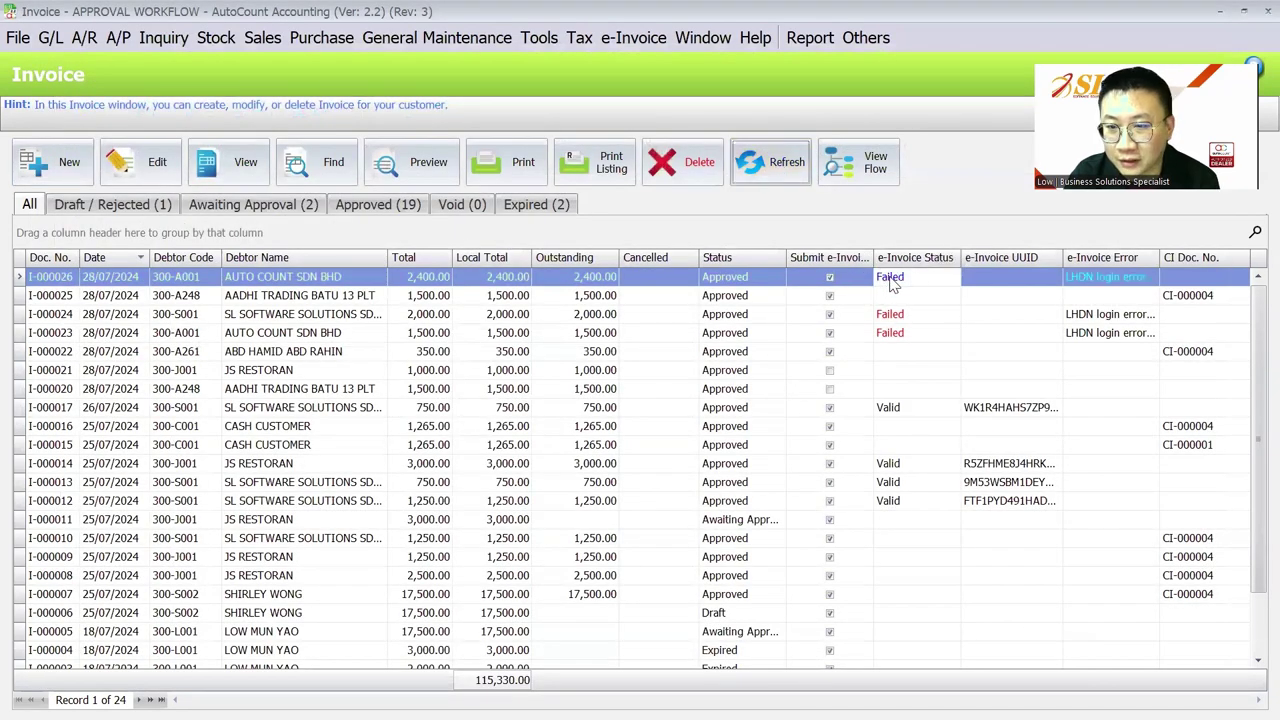
{"action": "left_click", "coordinate": [1120, 281]}
{"action": "left_click_drag", "start_coordinate": [1166, 266], "coordinate": [1204, 264]}
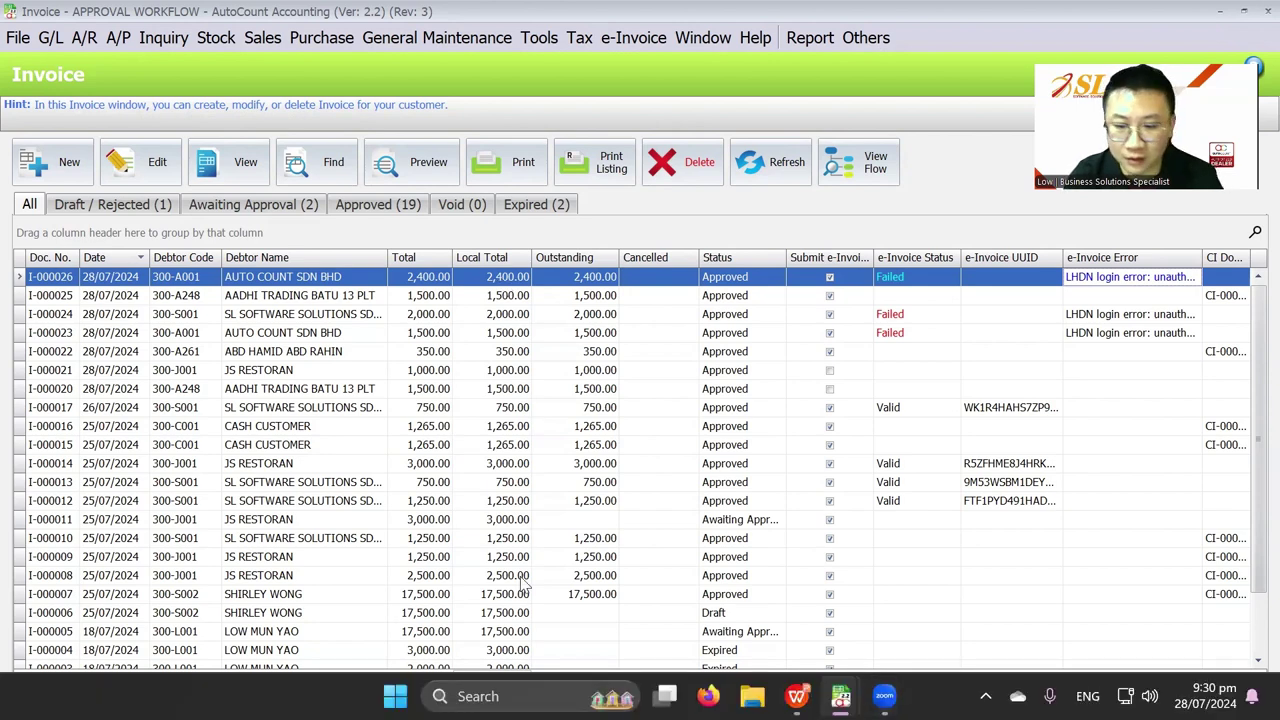
Step: In WPS, start the slideshow on slide 3, the Thank You slide
{"action": "left_click", "coordinate": [797, 696]}
{"action": "scroll", "coordinate": [212, 432], "scroll_direction": "down", "scroll_amount": 2}
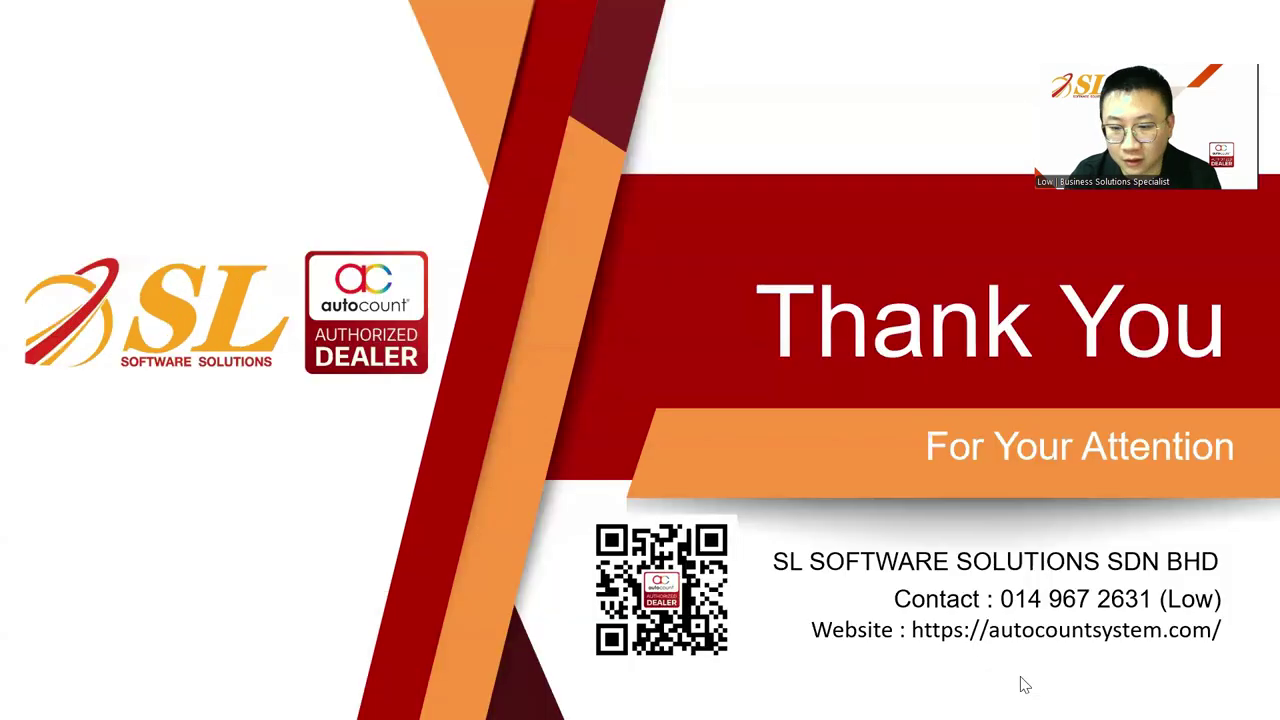
{"action": "left_click", "coordinate": [938, 707]}
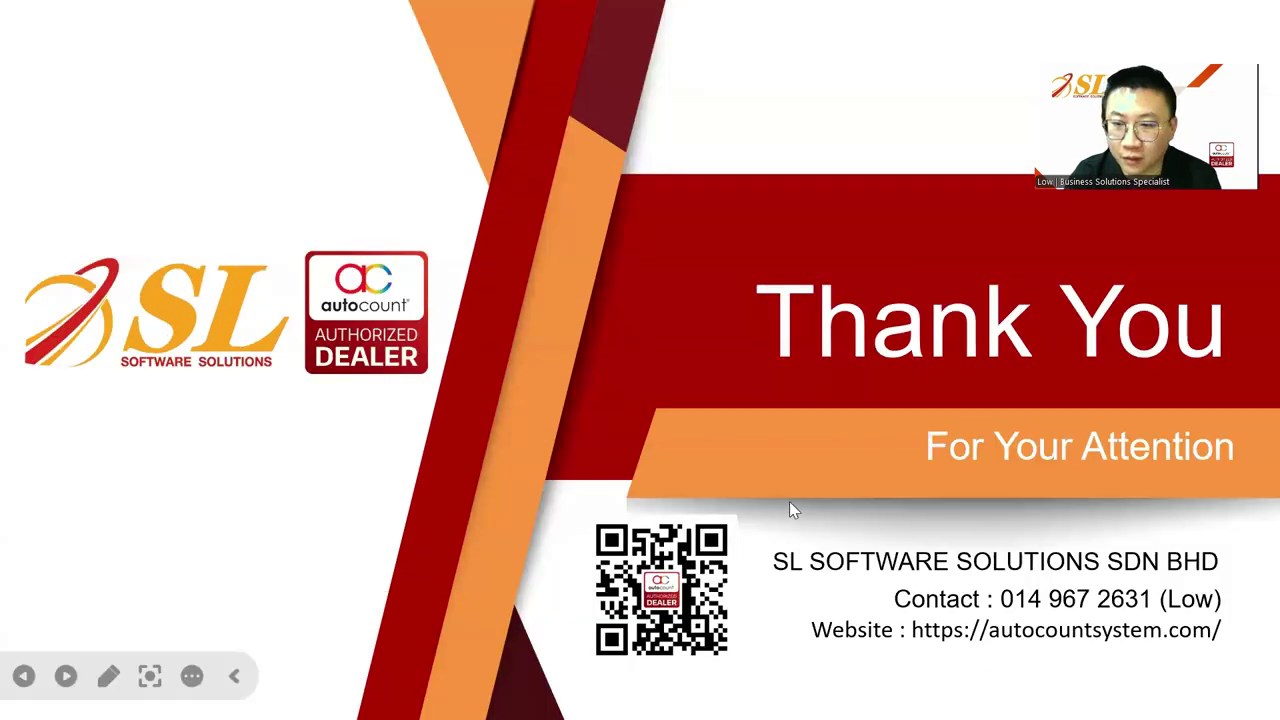